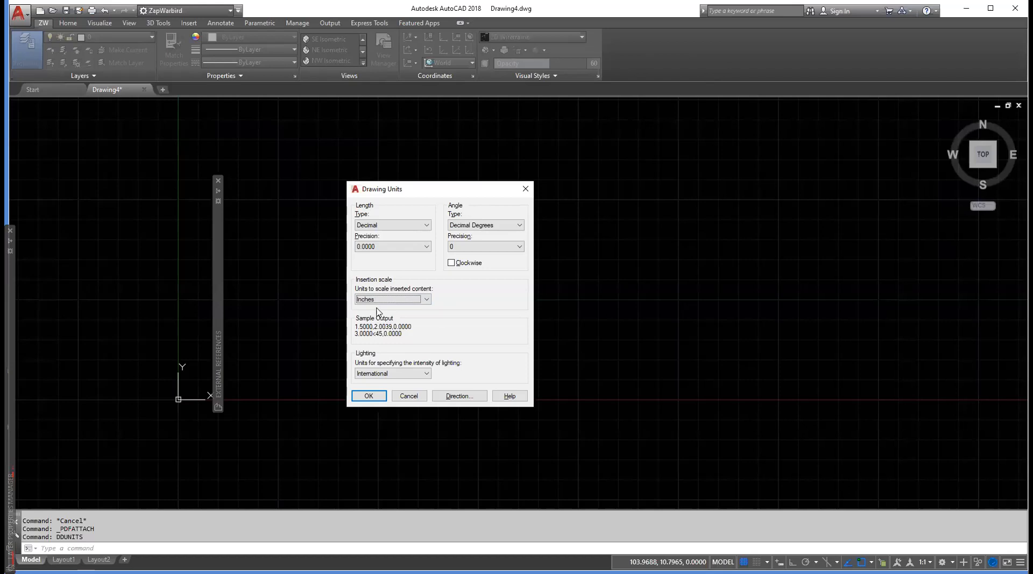
Review the available insertion scale units and length precision options in the drawing units settings.
click(427, 300)
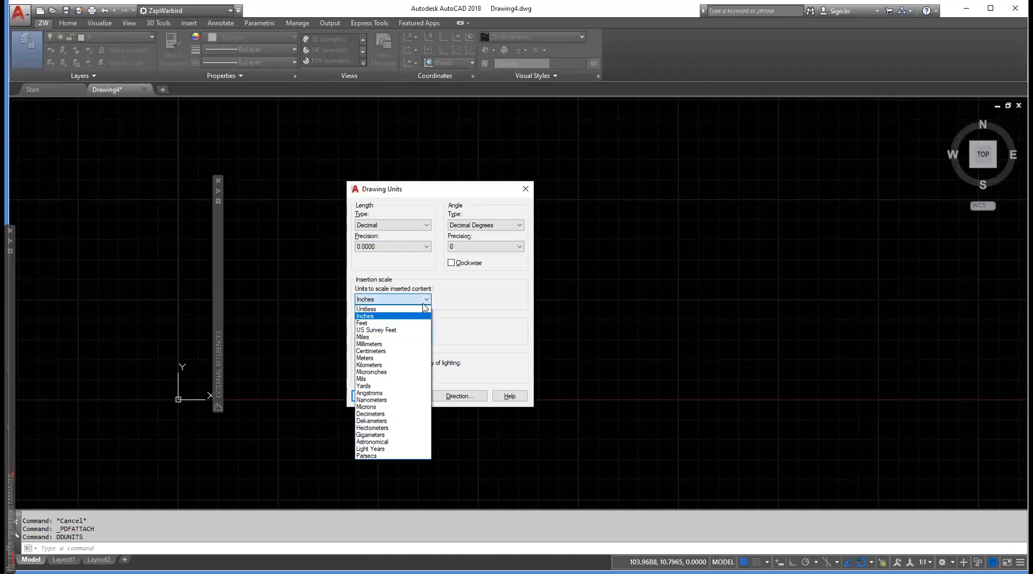
click(464, 311)
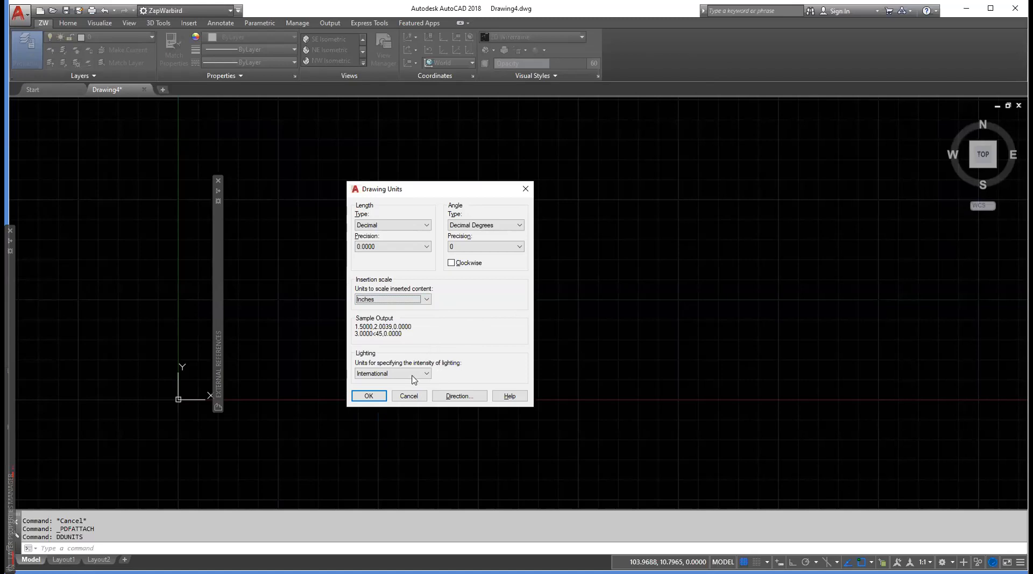
click(427, 247)
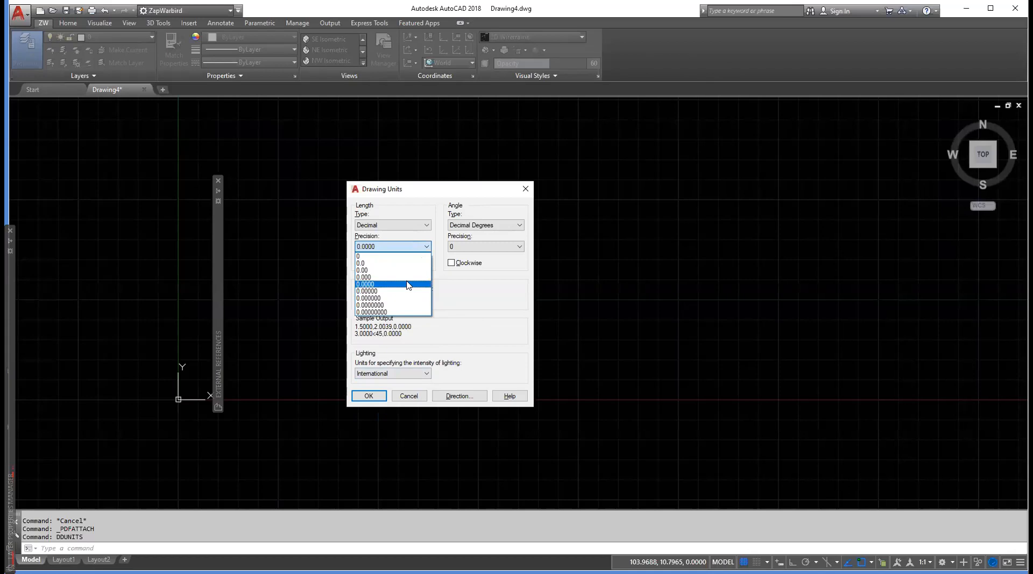
click(450, 290)
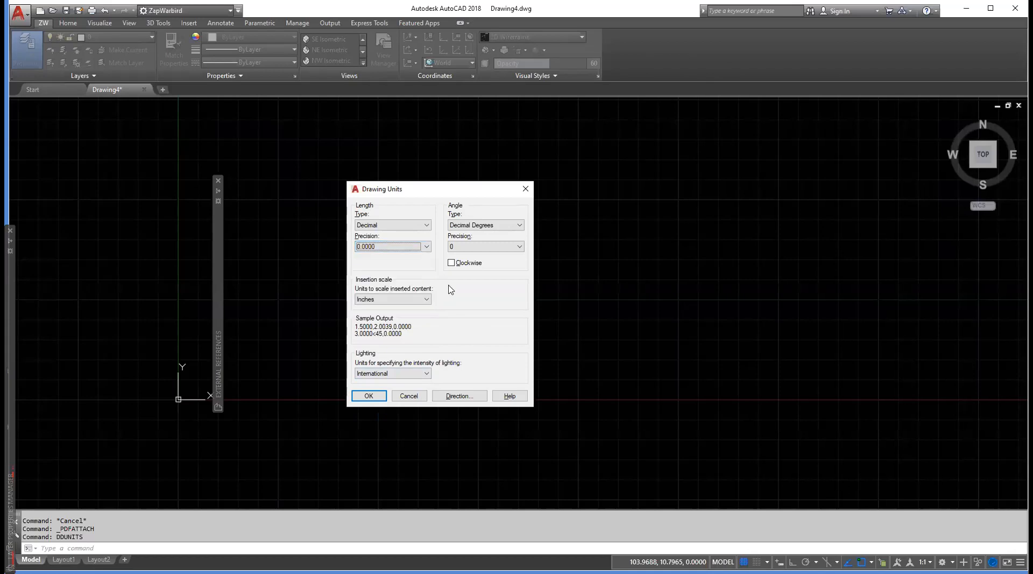
Try Deg/Min/Sec as the angle type, review its precision options, and restore Decimal Degrees.
click(522, 228)
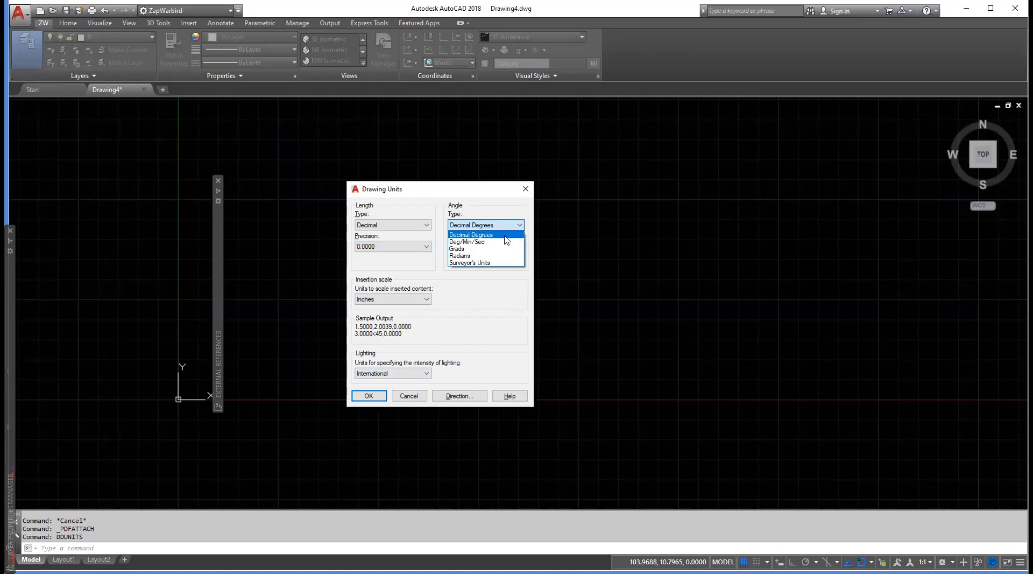
click(505, 242)
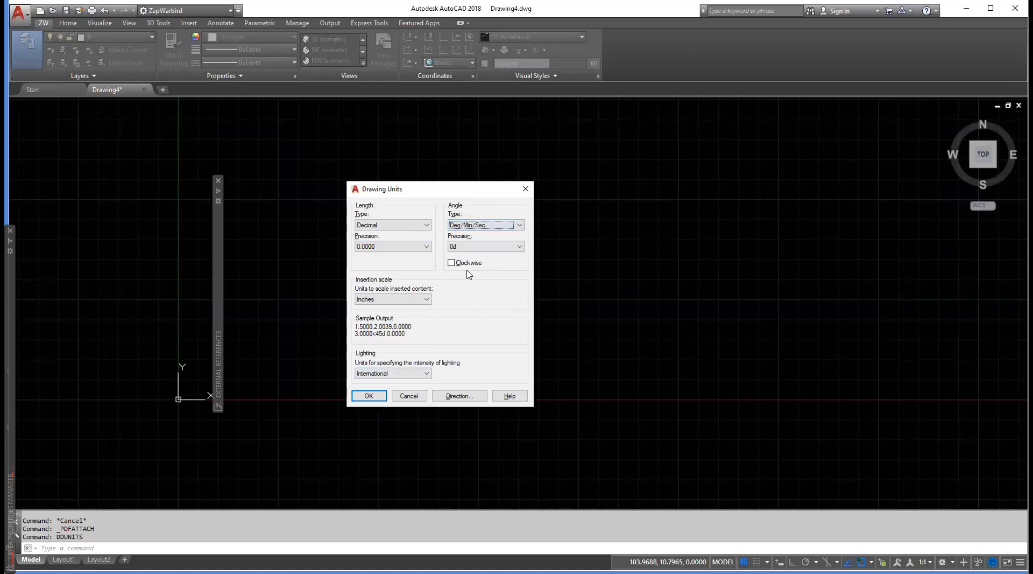
click(519, 246)
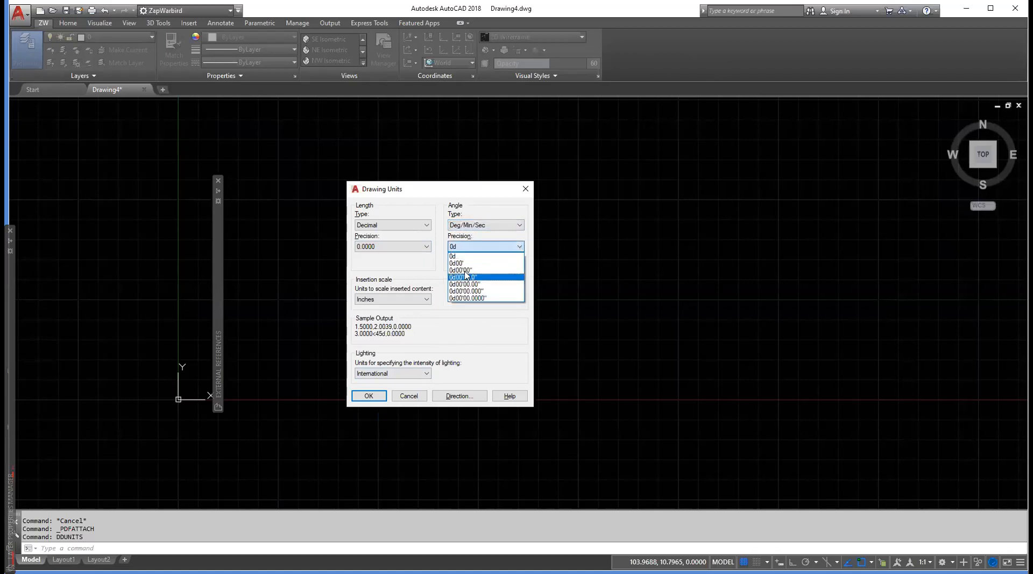
click(520, 247)
click(520, 225)
click(500, 233)
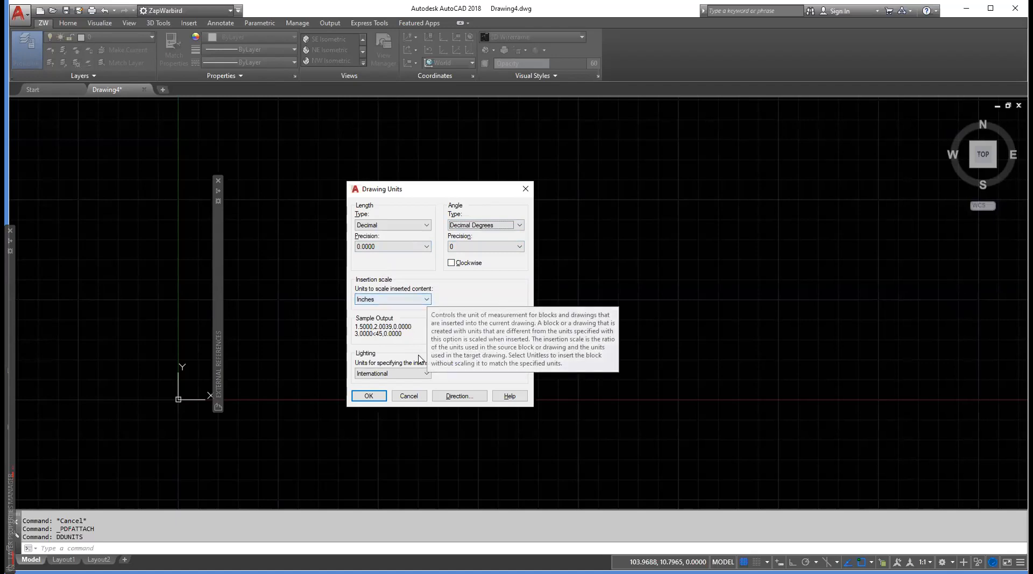
Review the lighting unit options, keep International, and accept the drawing units with inches as insertion scale.
click(425, 374)
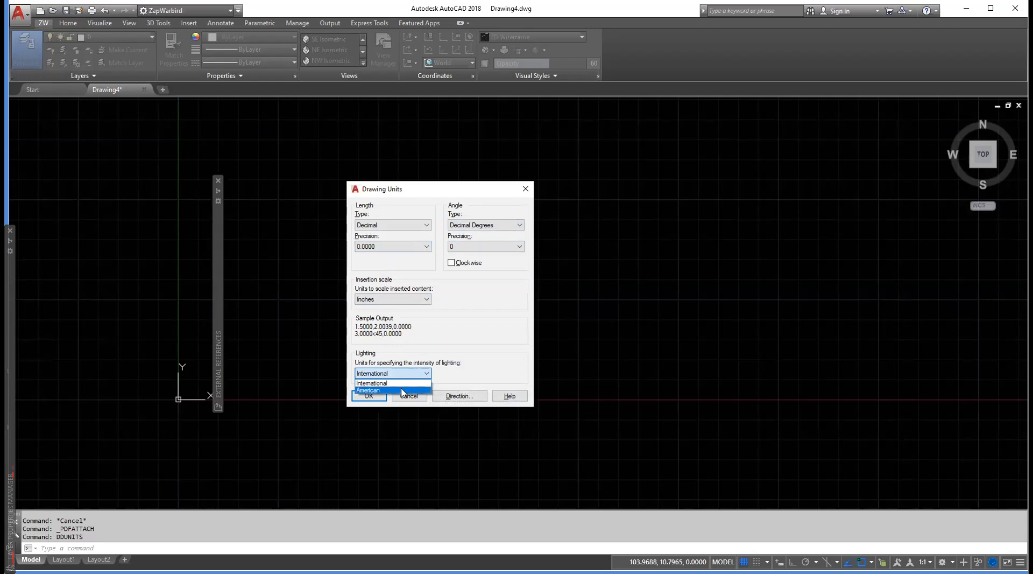
click(455, 336)
click(368, 396)
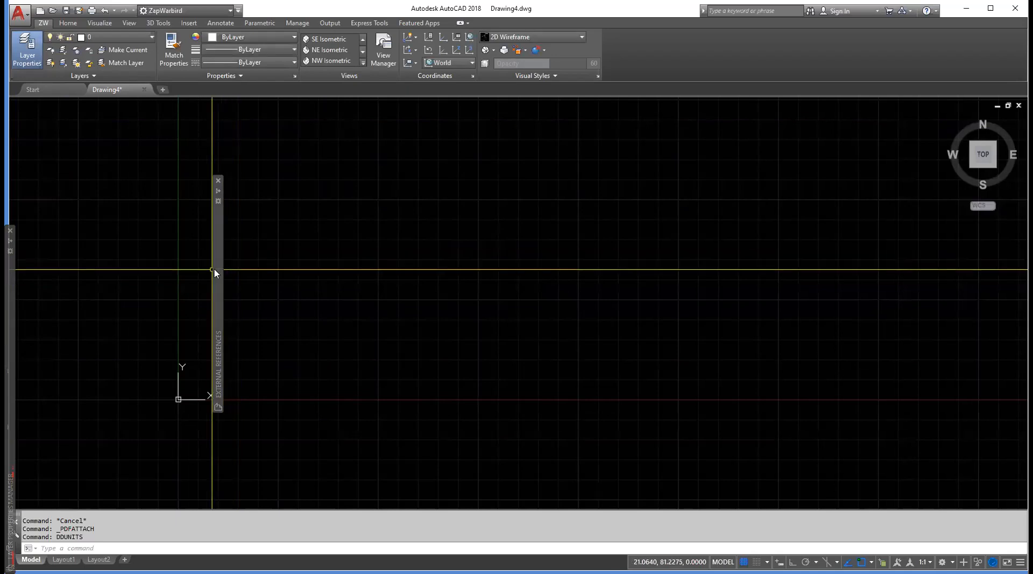
Choose the Pilot_Cessna_152-20 PDF from the Scale plans folder as an external reference to attach.
mouse_move(217, 273)
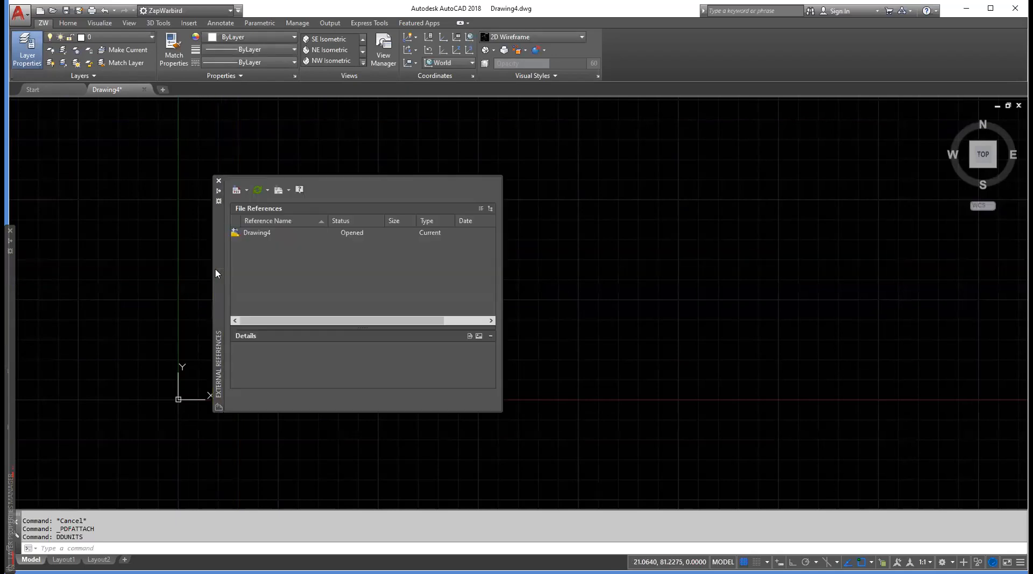
click(246, 190)
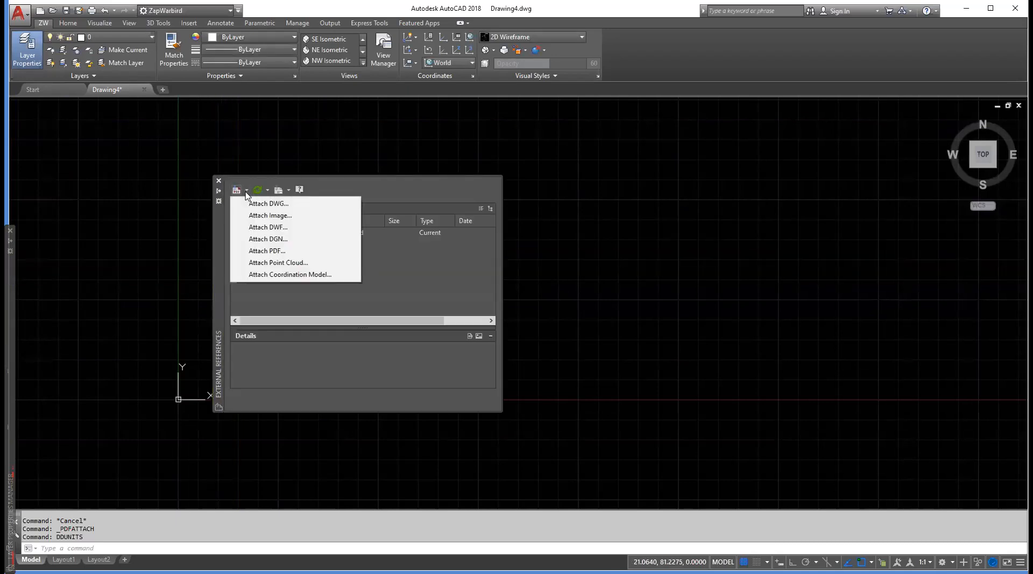
click(258, 252)
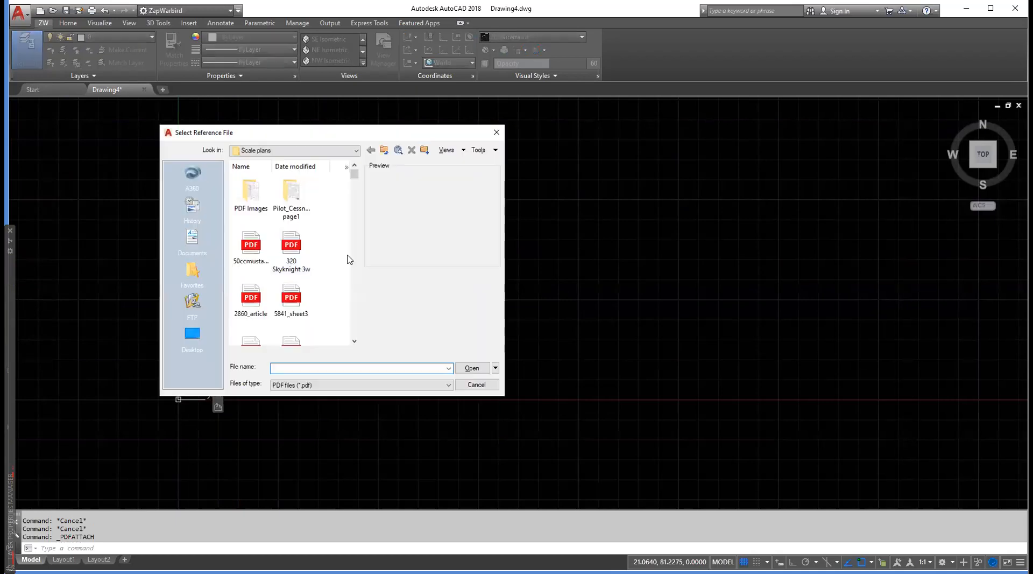
drag(354, 175, 347, 297)
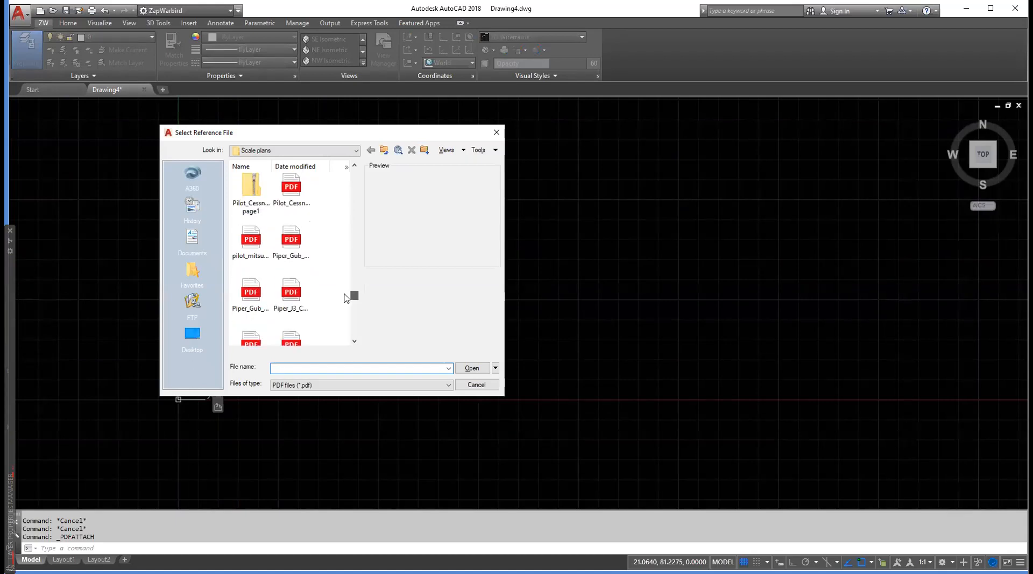
click(293, 196)
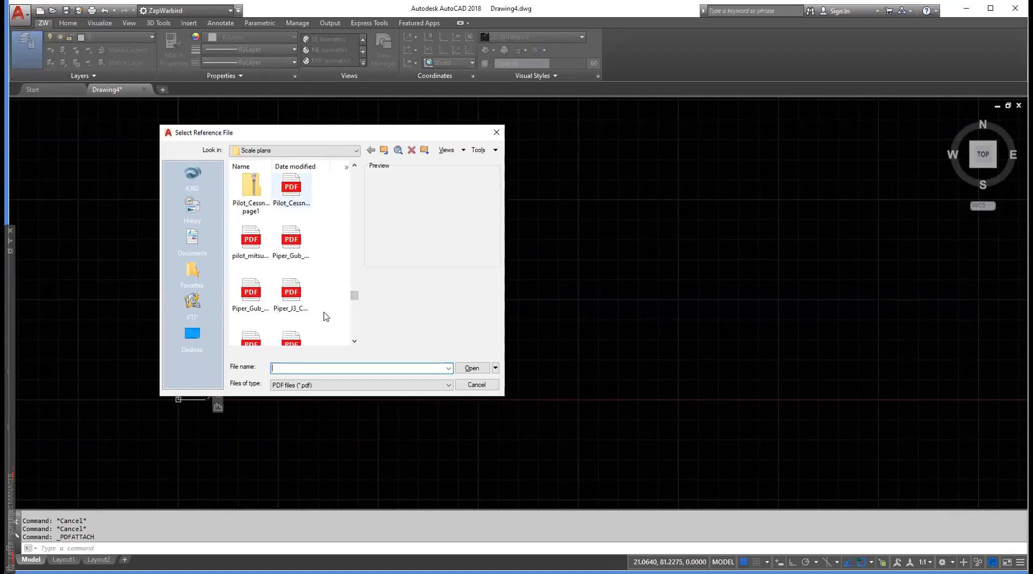
click(469, 369)
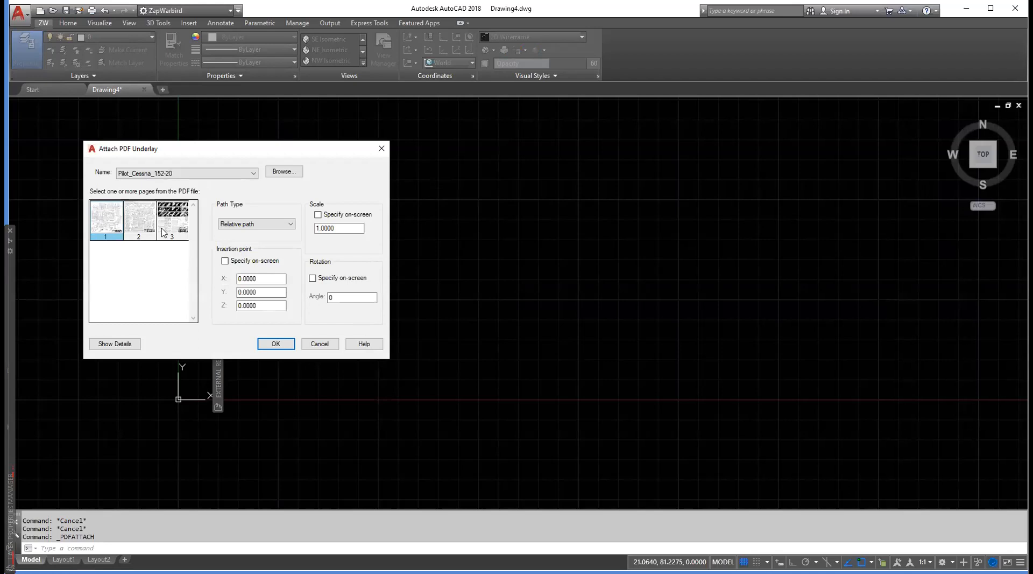
Attach page 1 of the PDF as an underlay at the origin with scale 1.0000, rotation 0 and a relative path.
drag(223, 155, 251, 165)
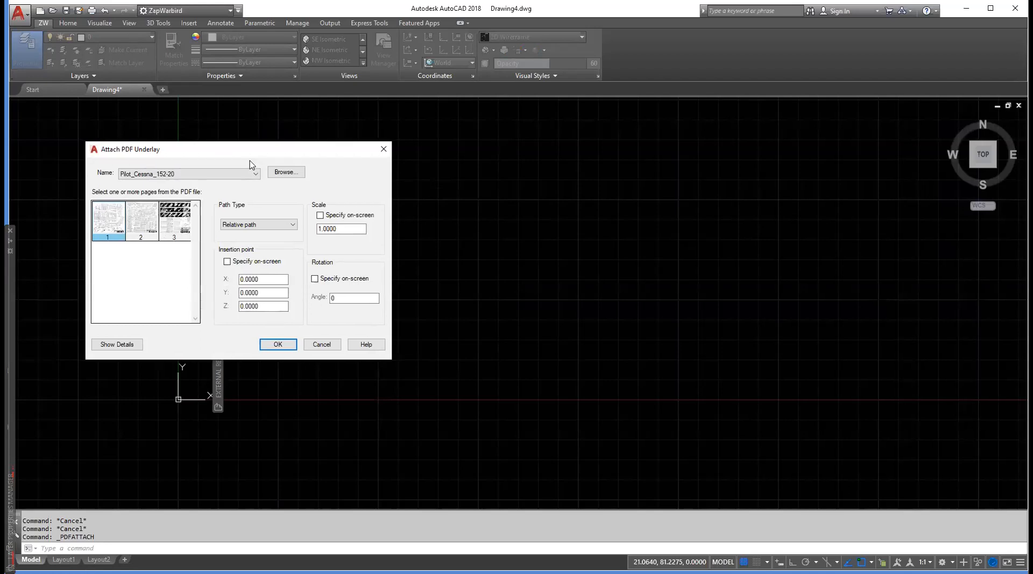
drag(520, 196, 499, 141)
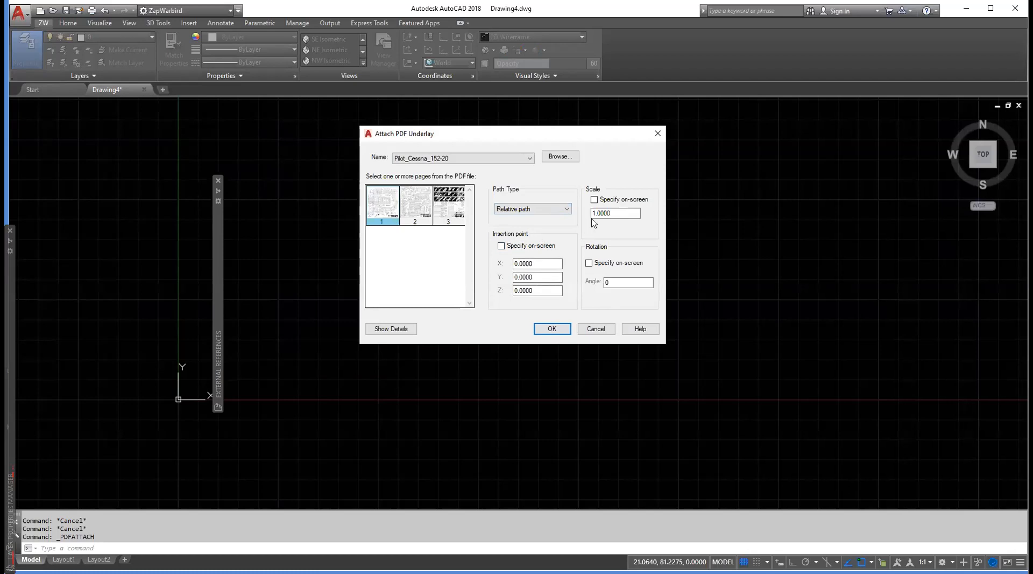
click(612, 214)
click(606, 214)
click(547, 330)
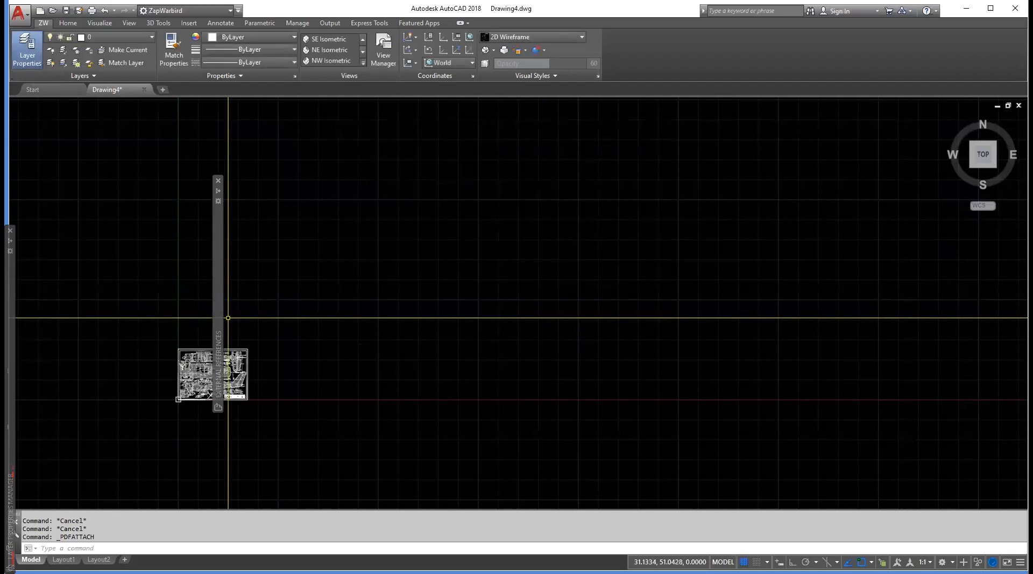
Move the External References palette clear of the attached plan.
drag(217, 311, 42, 143)
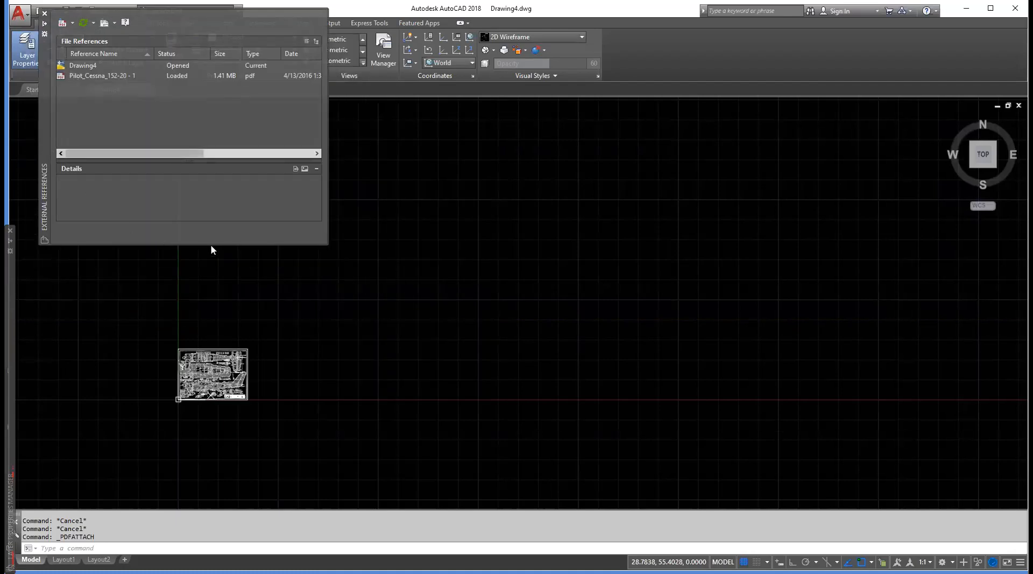
click(45, 33)
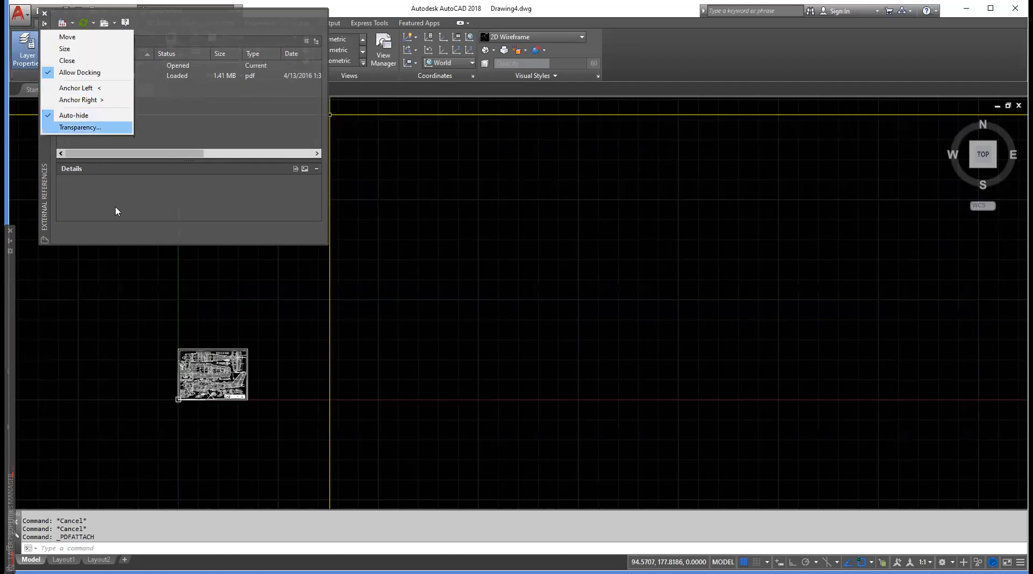
click(75, 282)
Try to measure the length of the plan sheet's lower edge from the origin corner.
scroll(145, 430, up, 6)
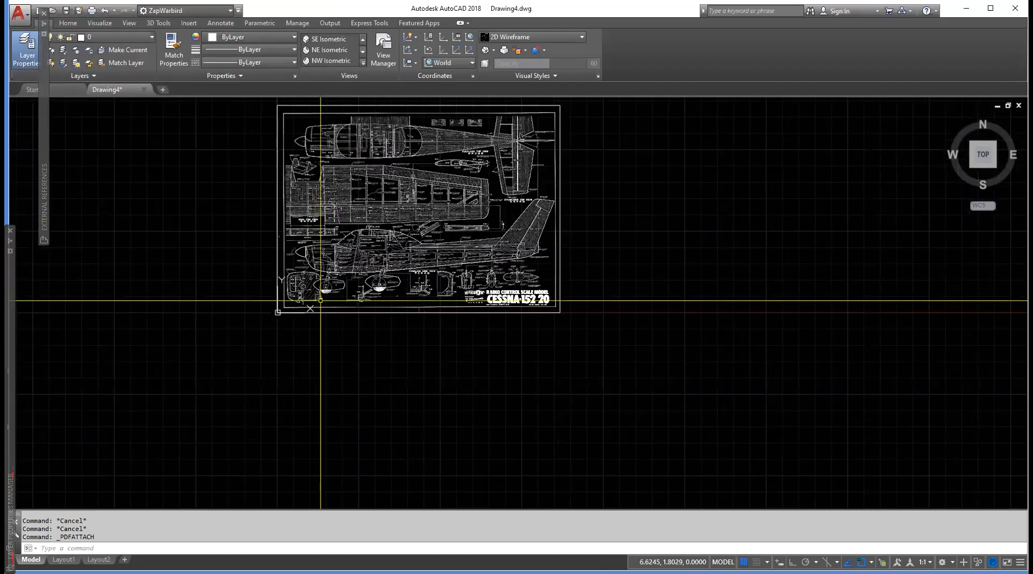
middle_drag(358, 343, 352, 405)
scroll(366, 401, up, 2)
scroll(385, 401, down, 2)
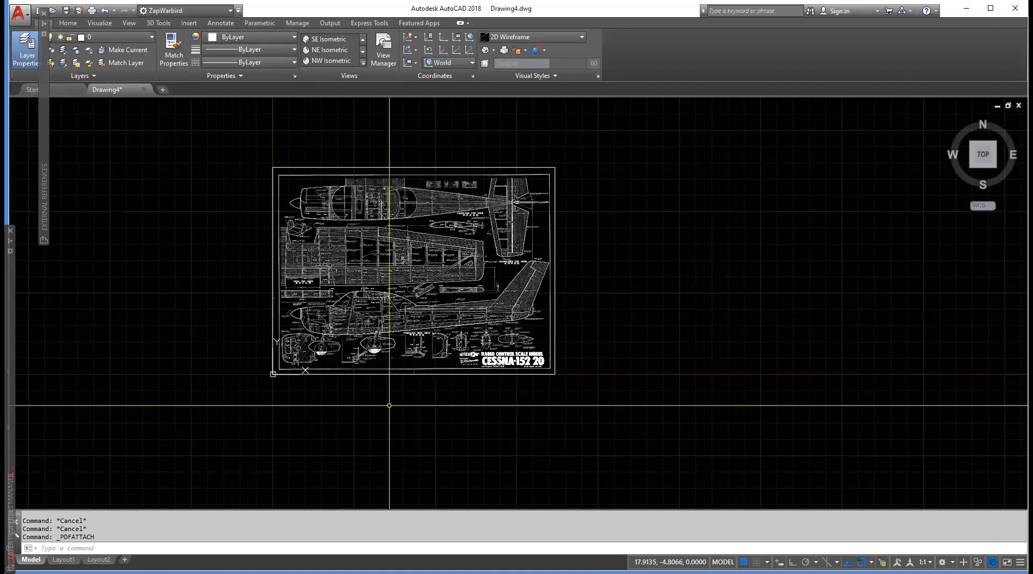
text(di)
key(Return)
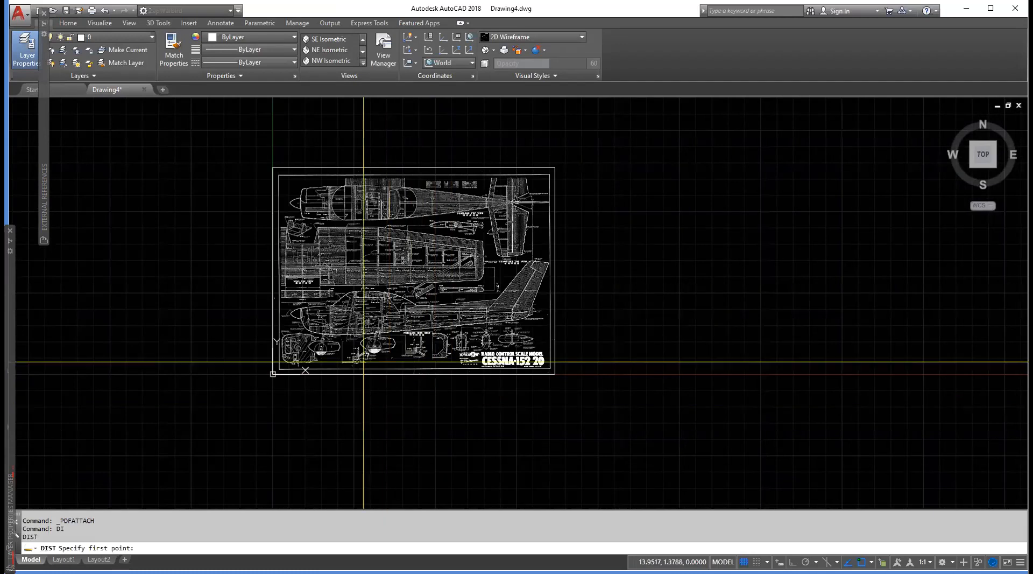
click(272, 374)
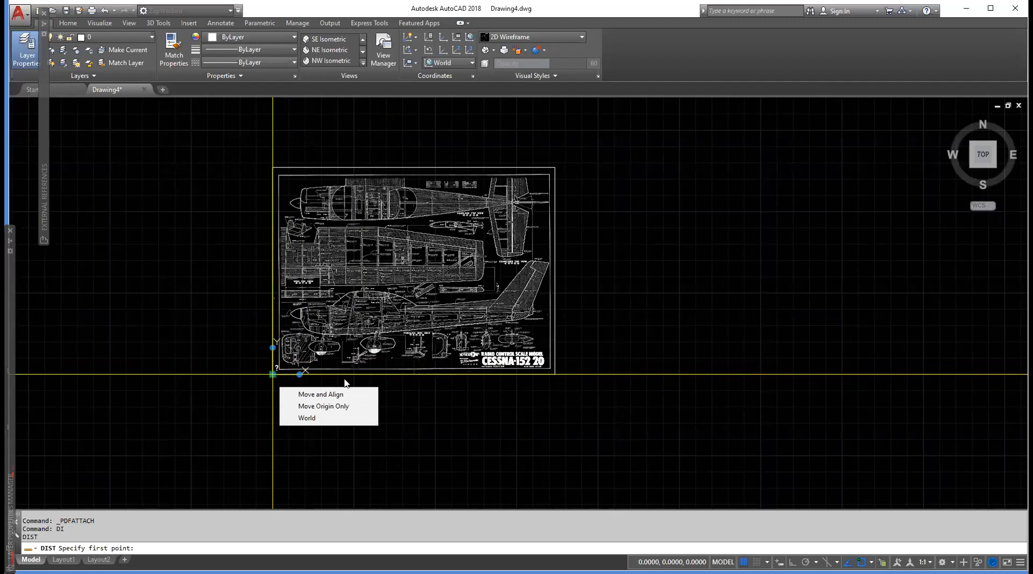
click(555, 374)
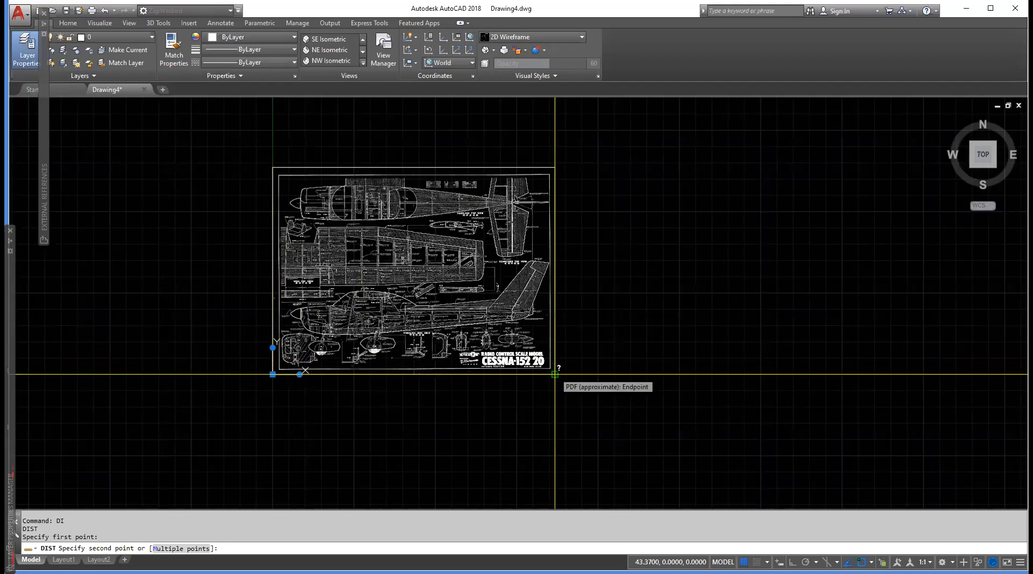
click(554, 375)
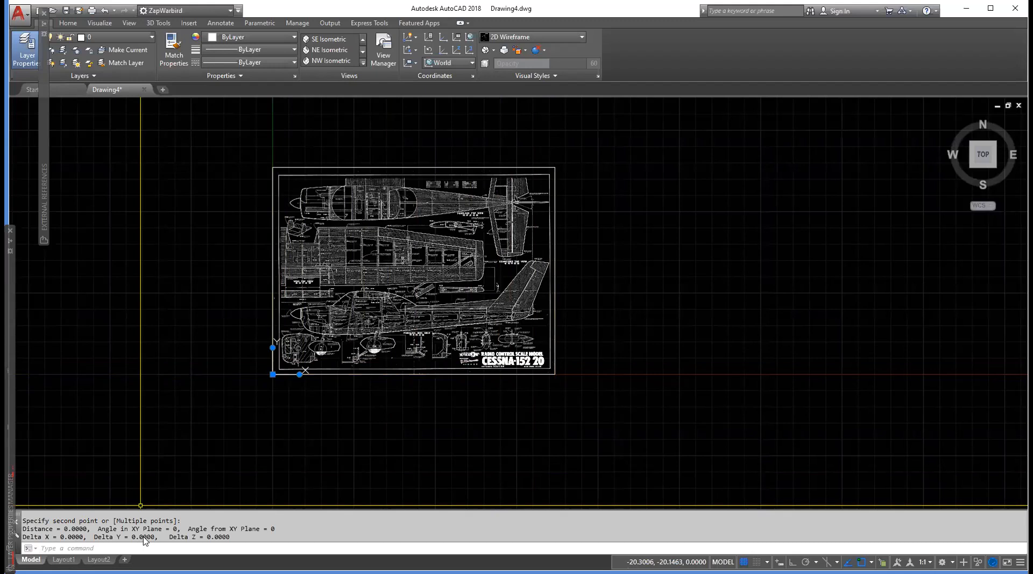
key(Escape)
key(Escape)
Turn on Ortho mode and leave the distance measurement.
text(di)
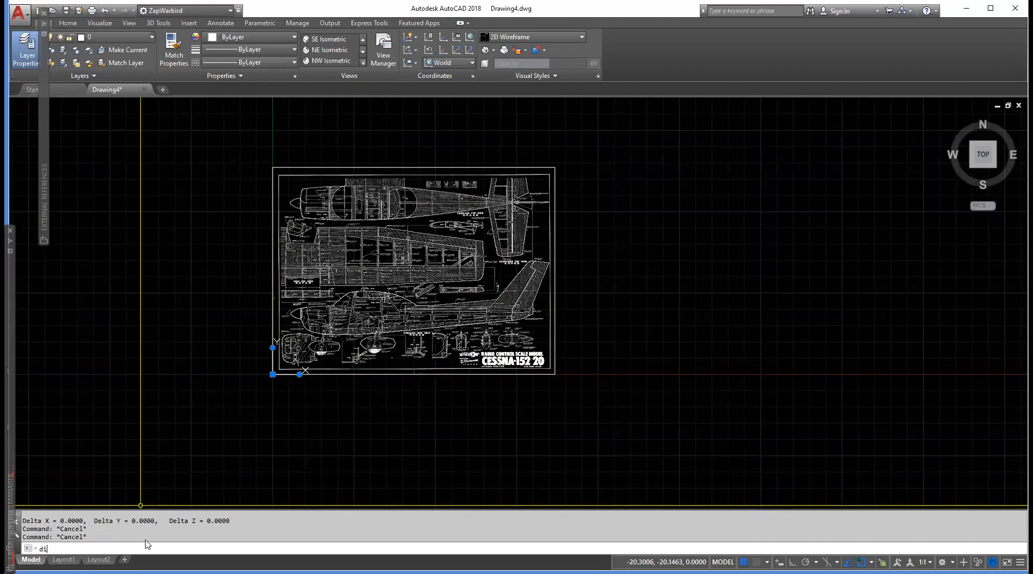
key(Return)
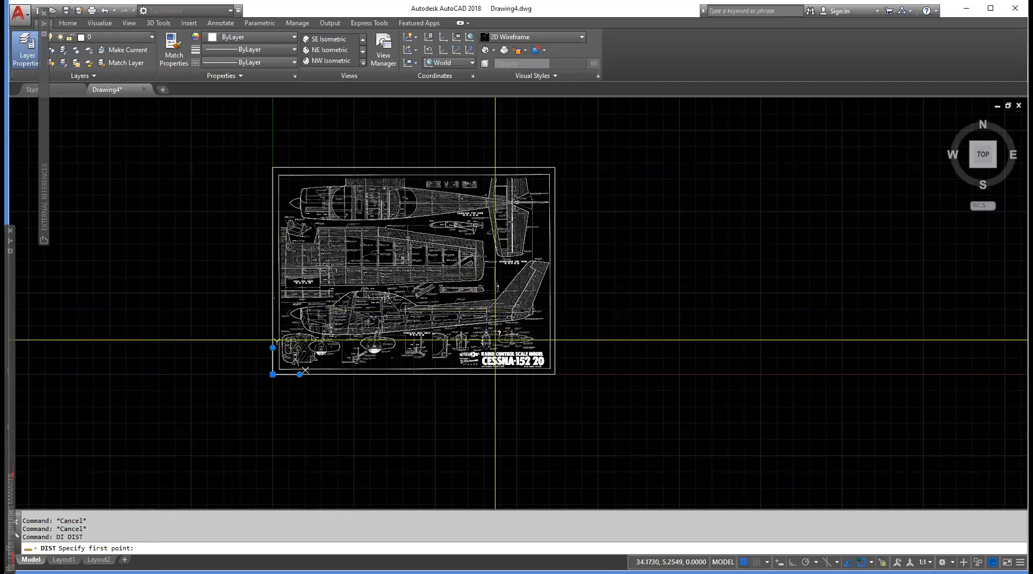
key(F8)
key(Escape)
key(Escape)
key(Escape)
text(d)
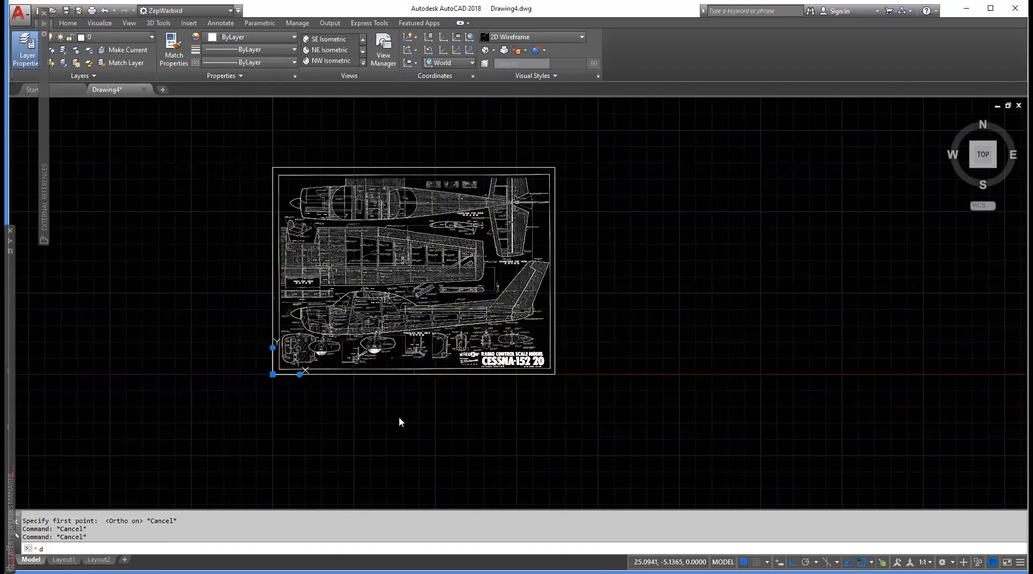
key(Escape)
text(di)
key(Return)
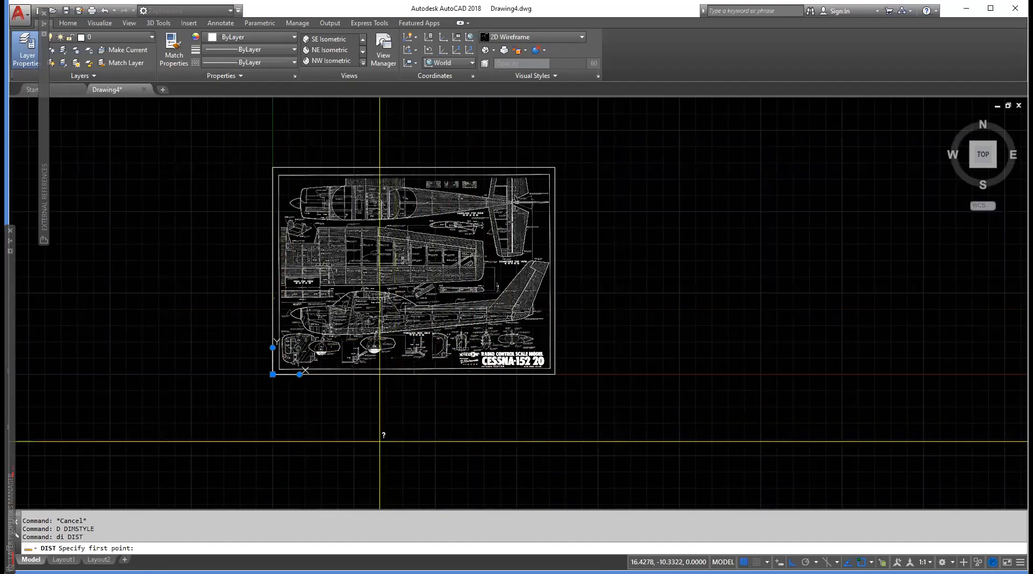
click(273, 332)
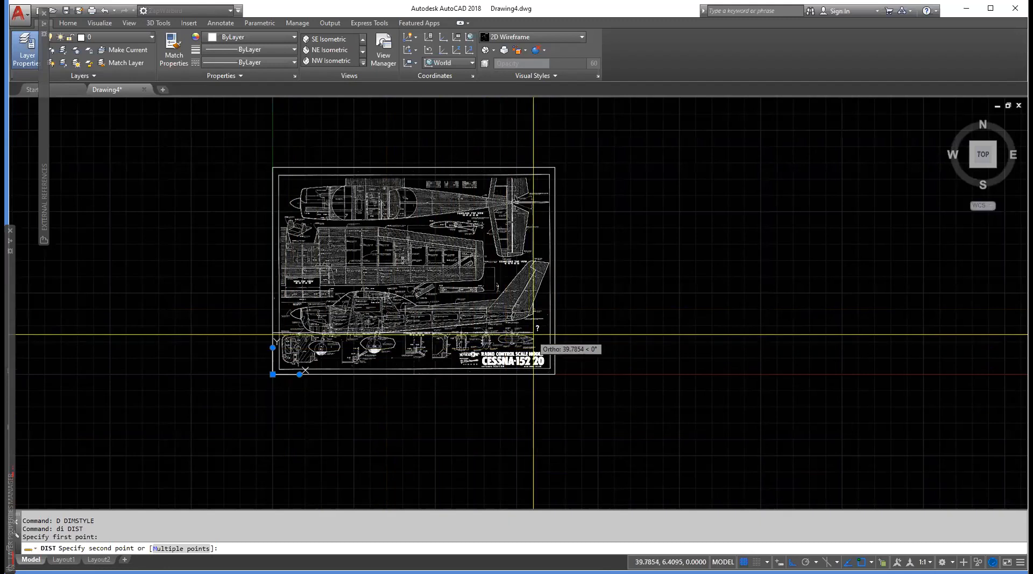
key(Escape)
Measure the distance between the two lower corners of the attached plan sheet.
key(Return)
click(555, 374)
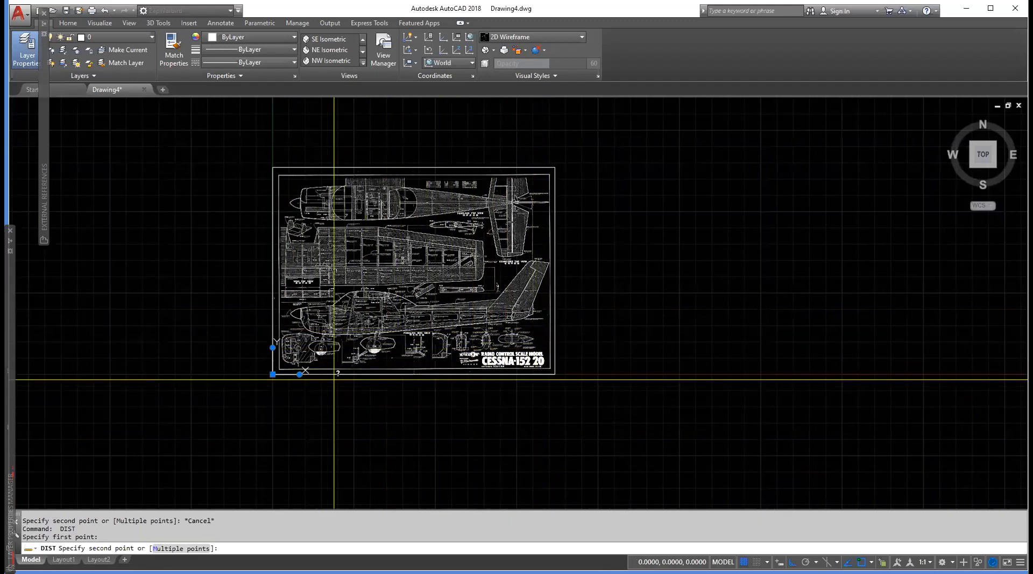
click(273, 373)
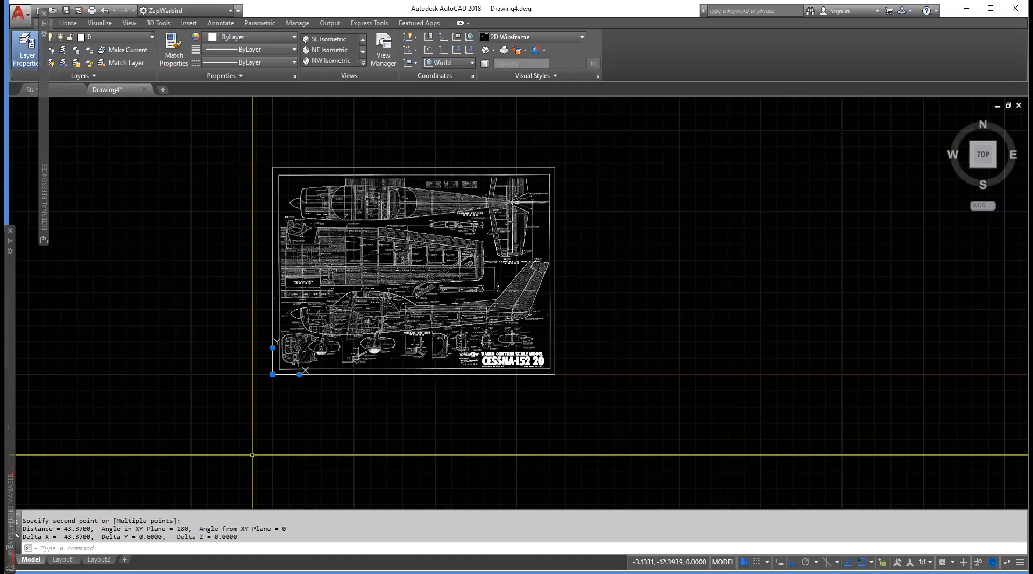
key(Escape)
key(Escape)
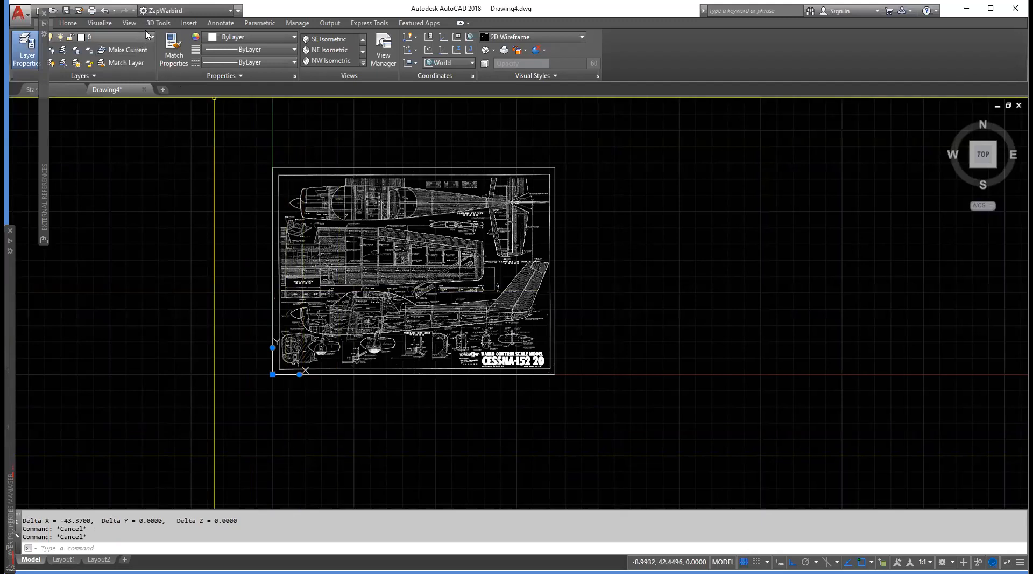
Set the UCS icon to the Show UCS Icon option so it sits away from the plan's origin corner.
click(132, 24)
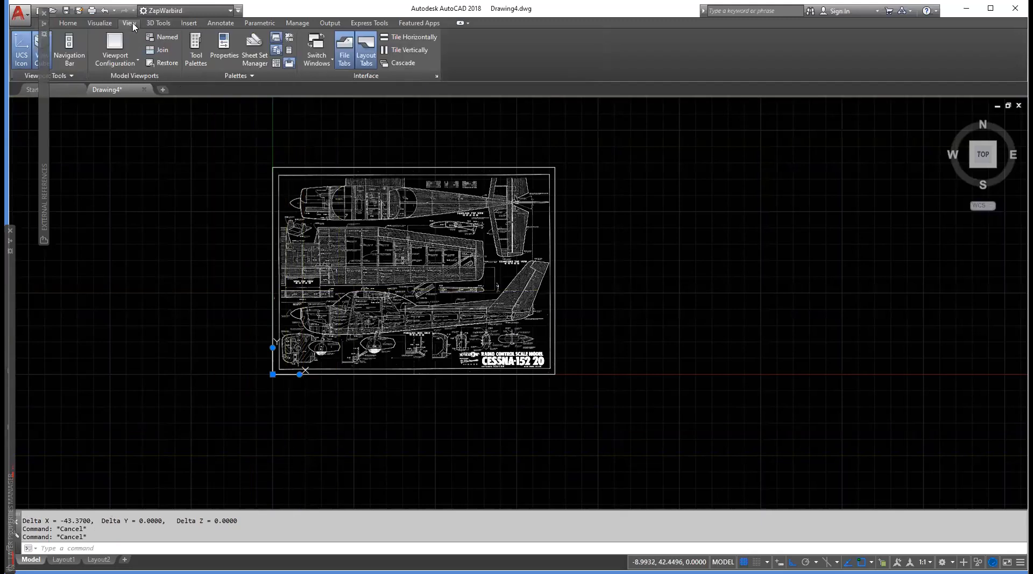
click(100, 23)
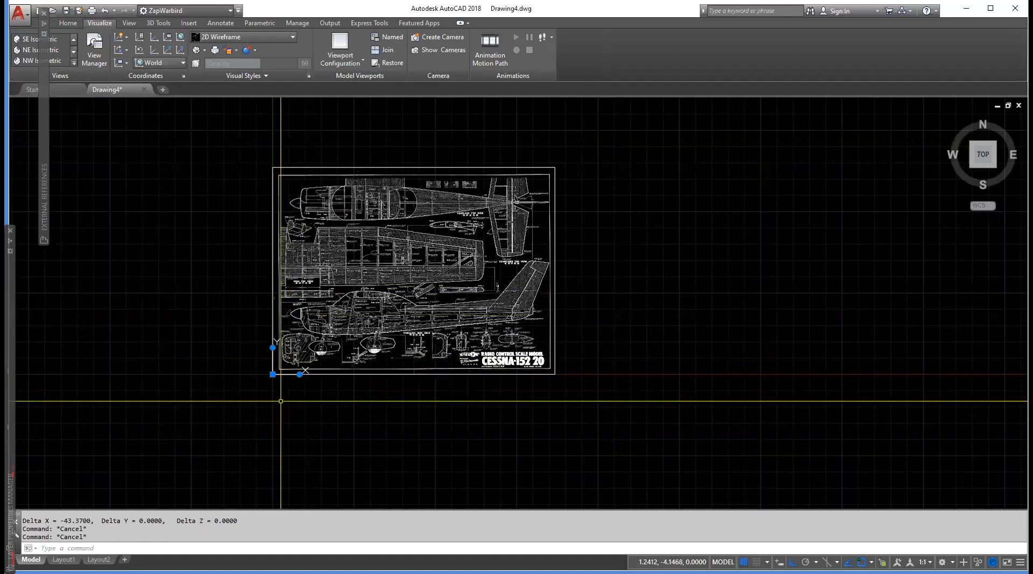
scroll(273, 383, up, 4)
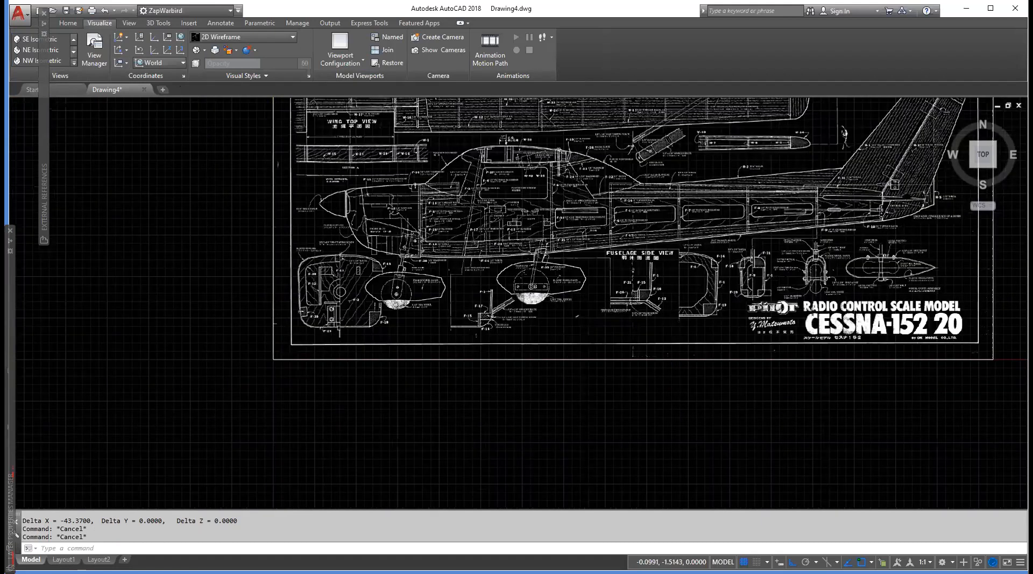
scroll(311, 368, up, 2)
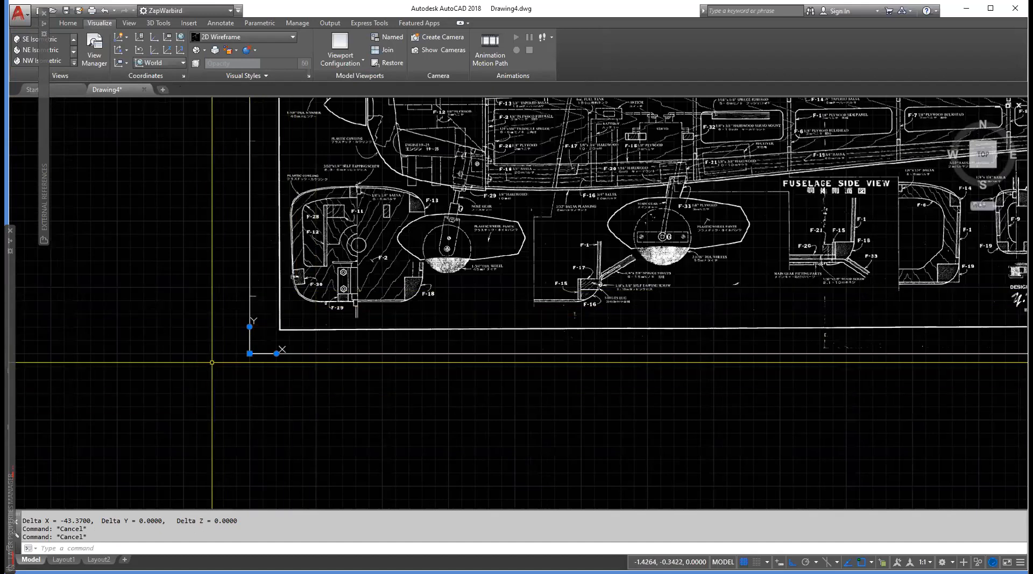
click(128, 39)
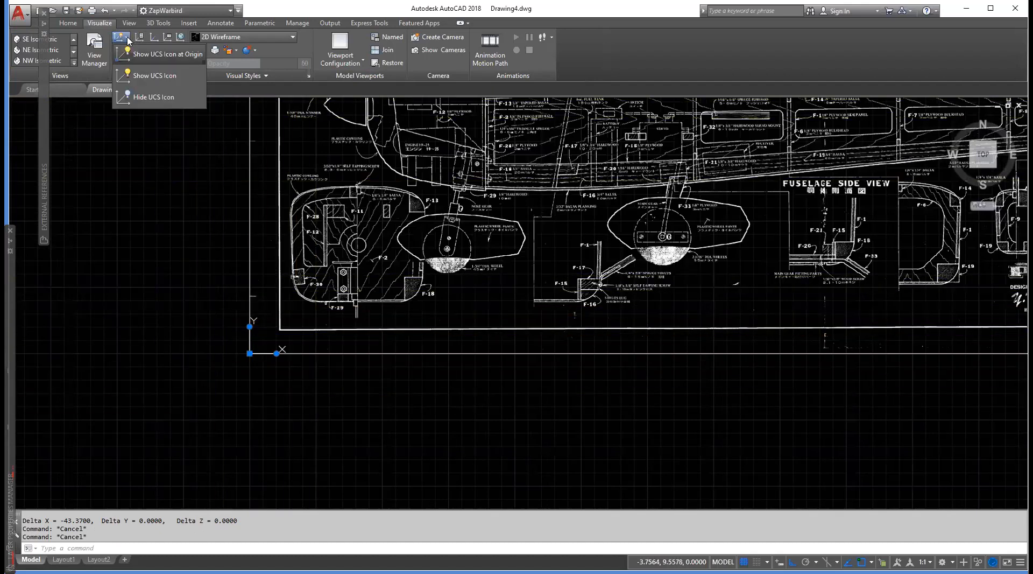
click(145, 76)
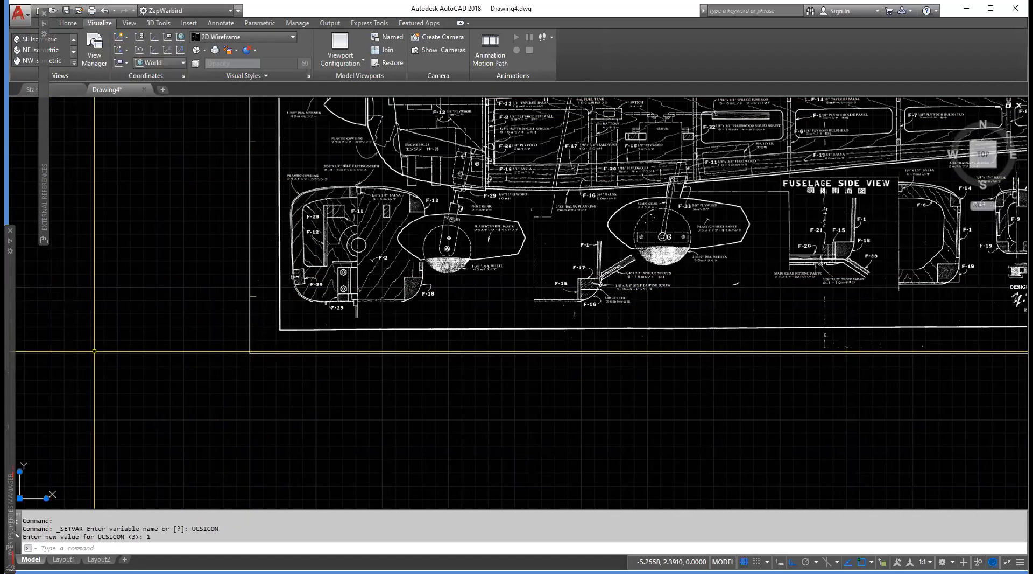
click(161, 419)
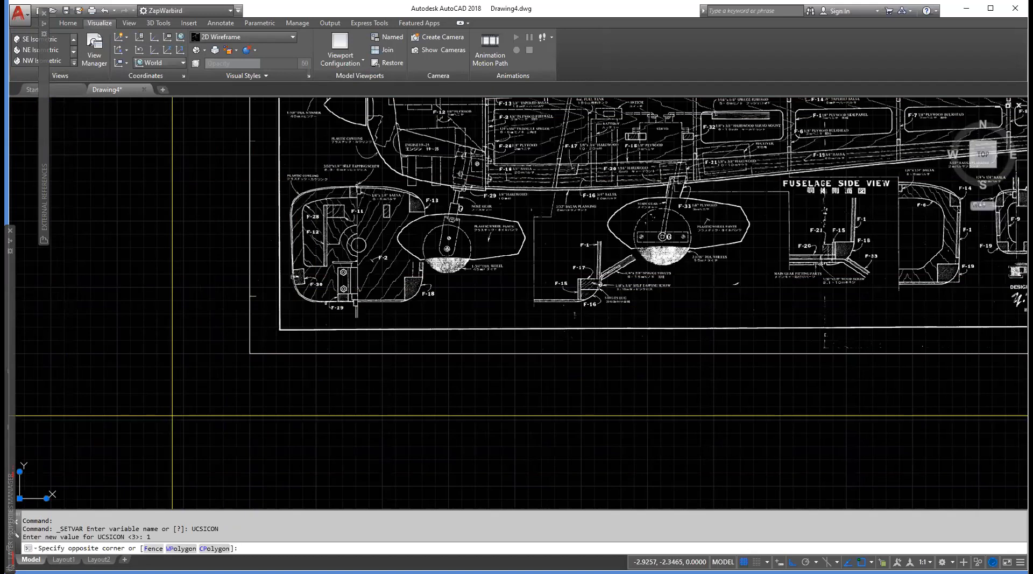
scroll(173, 409, down, 4)
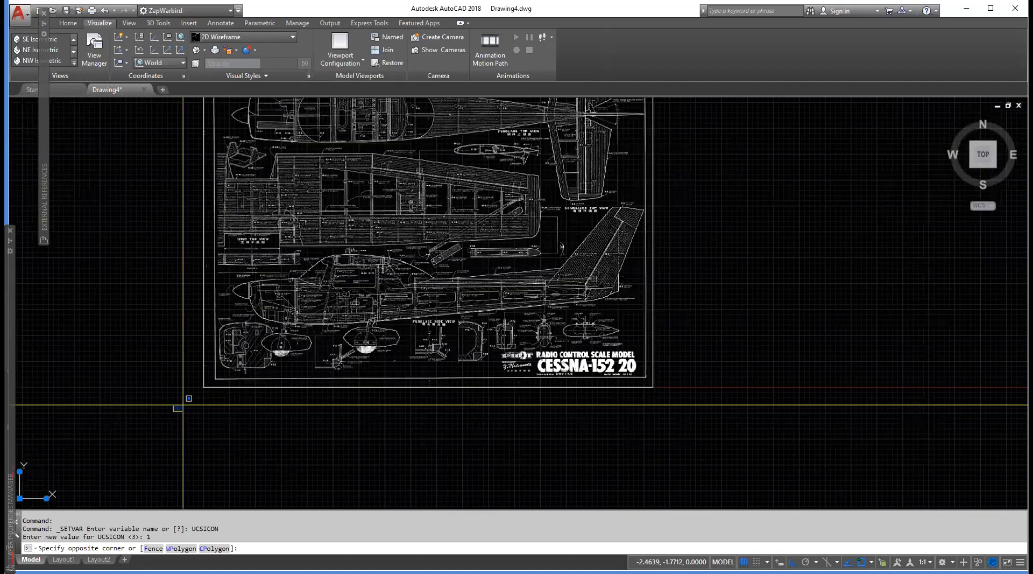
key(Escape)
Measure the plan sheet's width along its lower edge again, starting from the origin corner.
scroll(183, 405, down, 3)
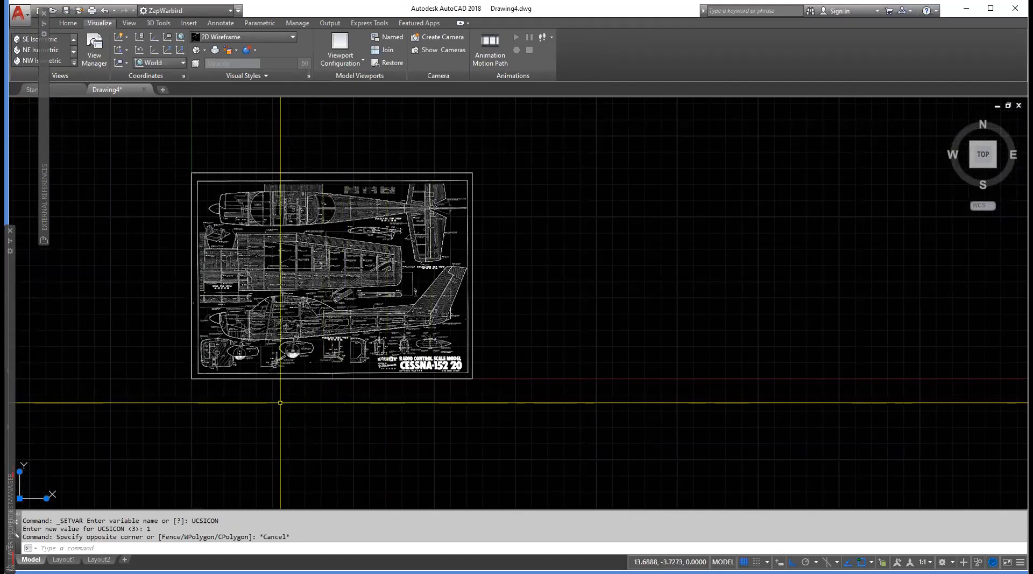
text(di)
key(Return)
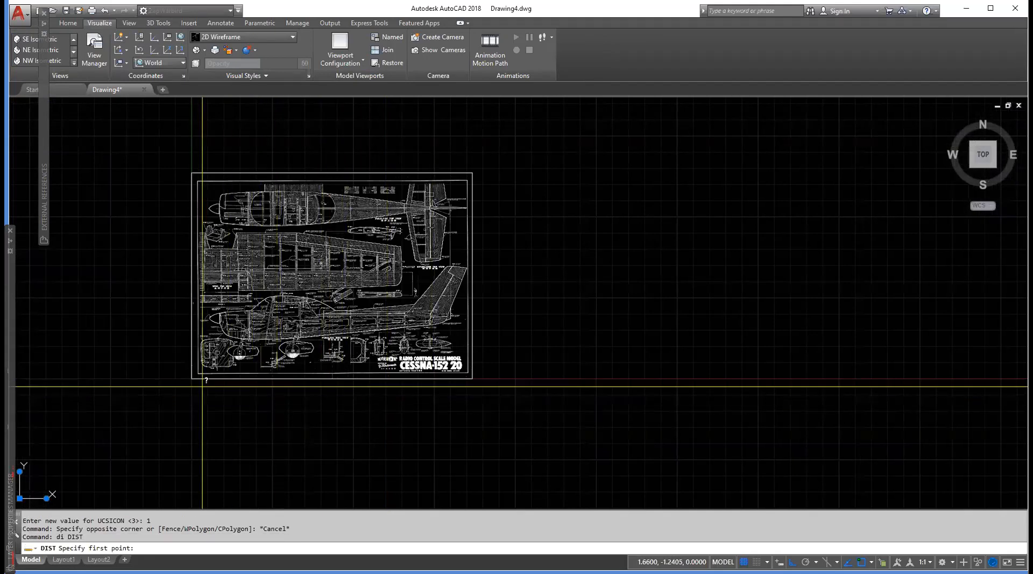
click(192, 378)
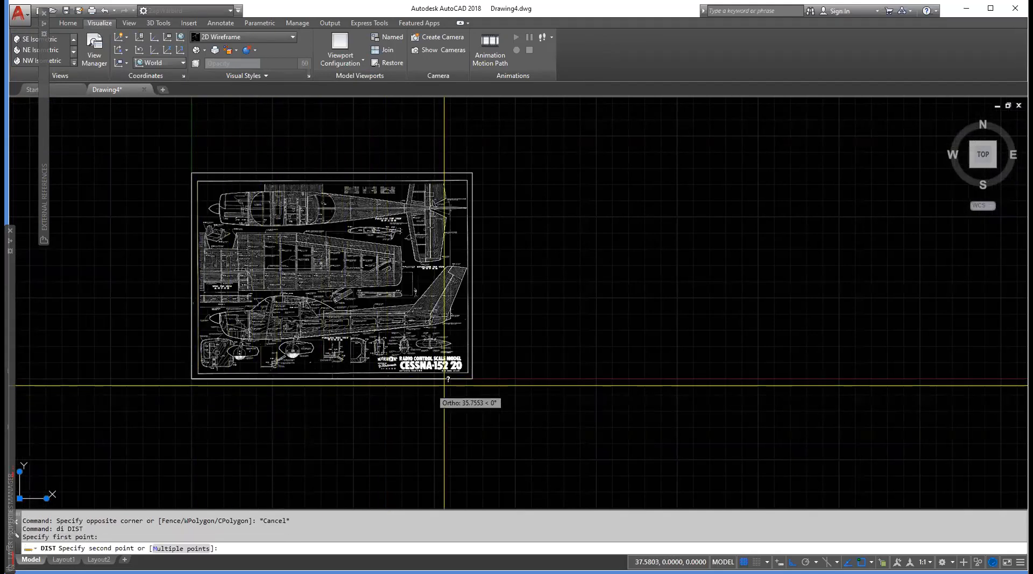
click(472, 378)
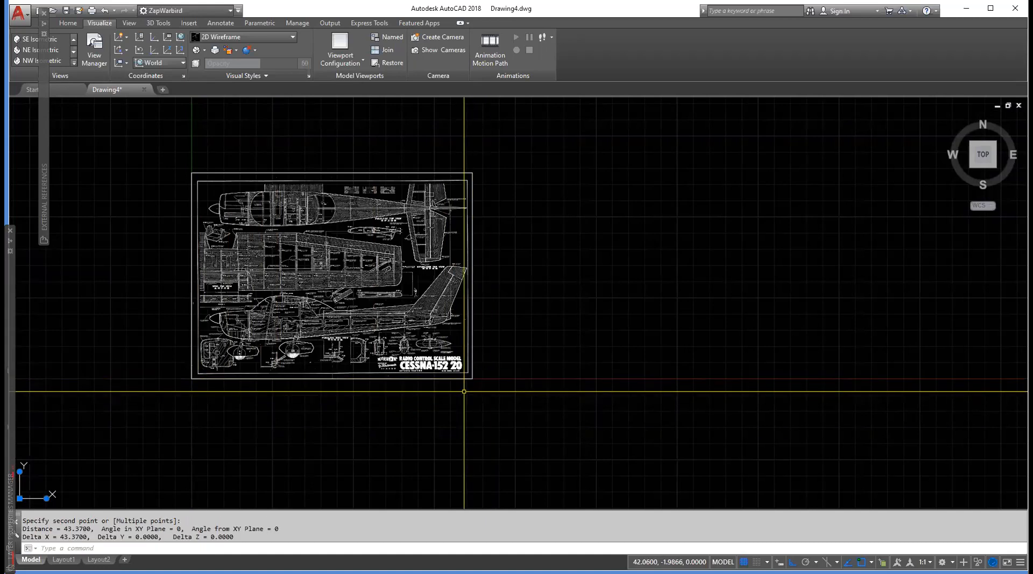
key(Escape)
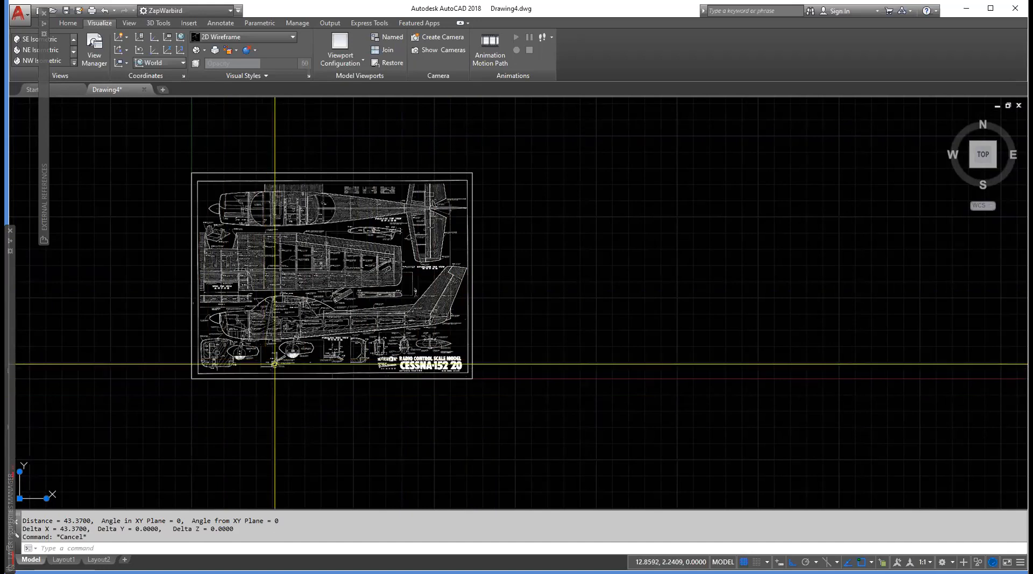
Move the External References palette off the ribbon and into the drawing area over the plan.
scroll(237, 322, up, 4)
scroll(237, 322, up, 2)
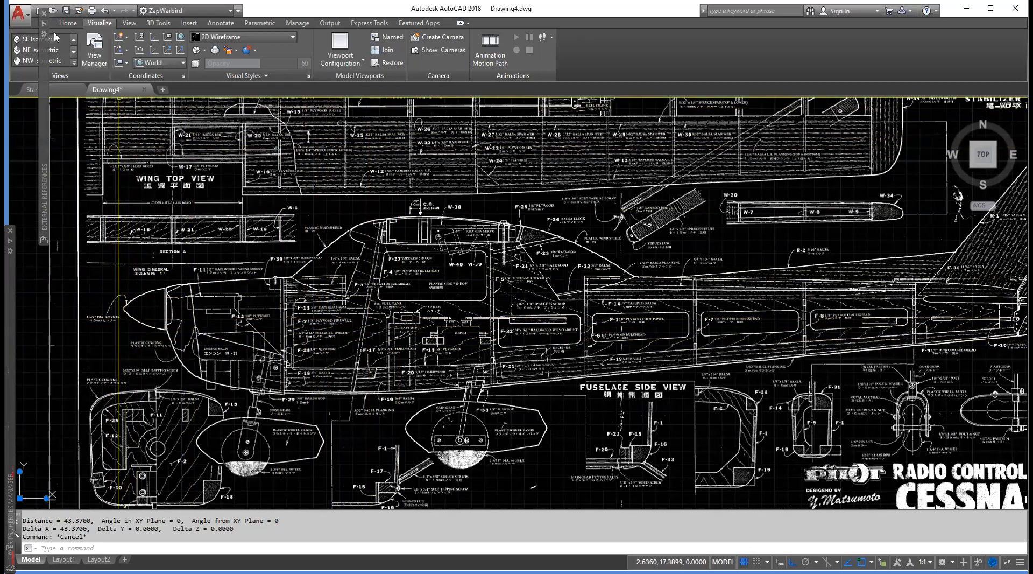
mouse_move(42, 64)
mouse_down()
mouse_move(481, 85)
mouse_move(440, 139)
mouse_move(608, 153)
mouse_up()
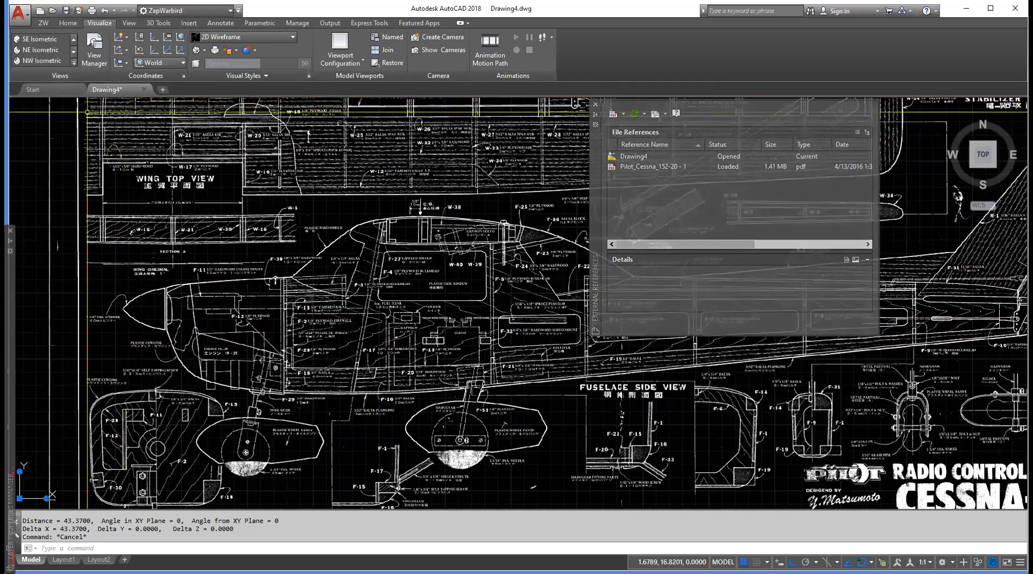
click(43, 23)
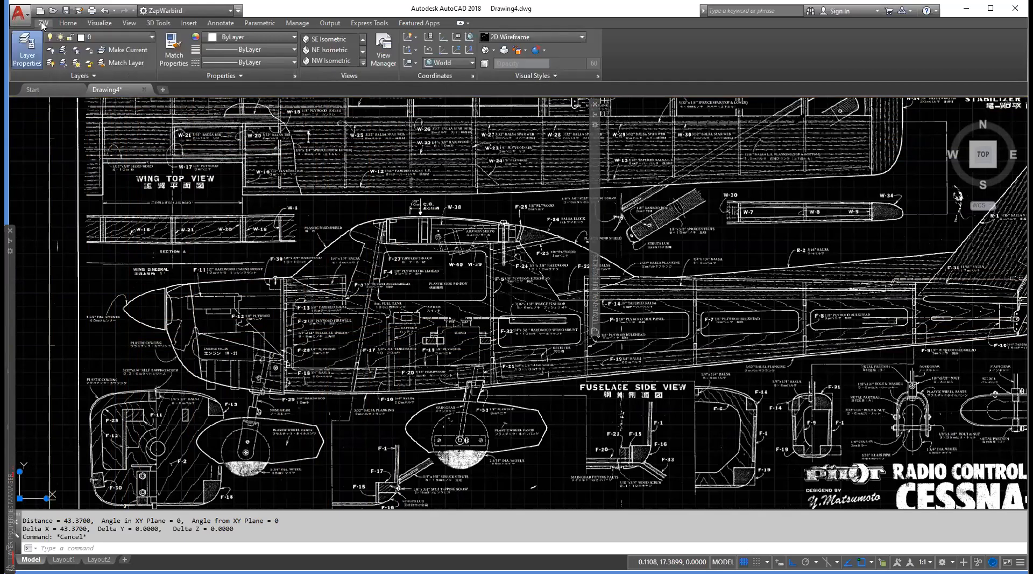
click(111, 38)
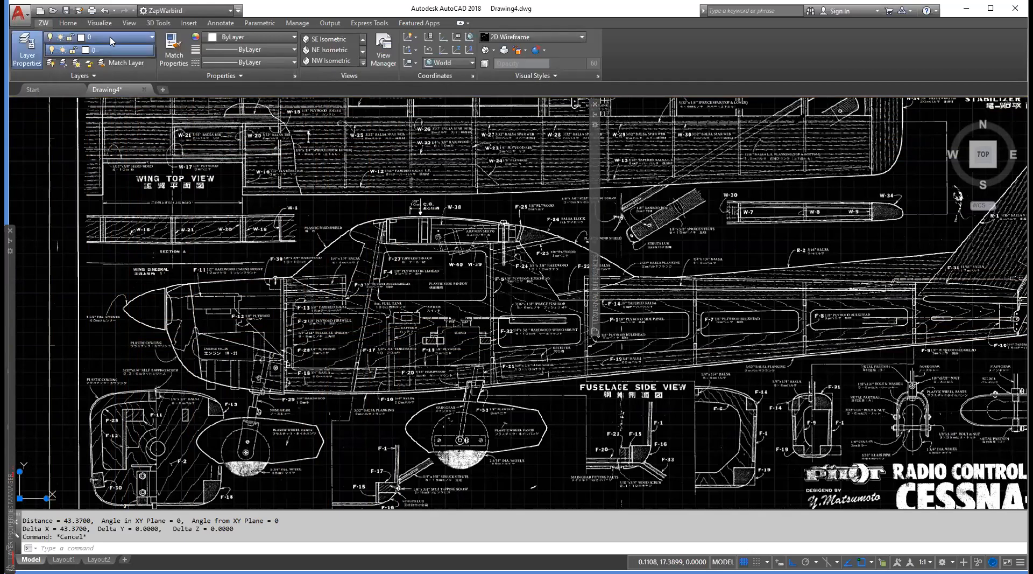
click(110, 41)
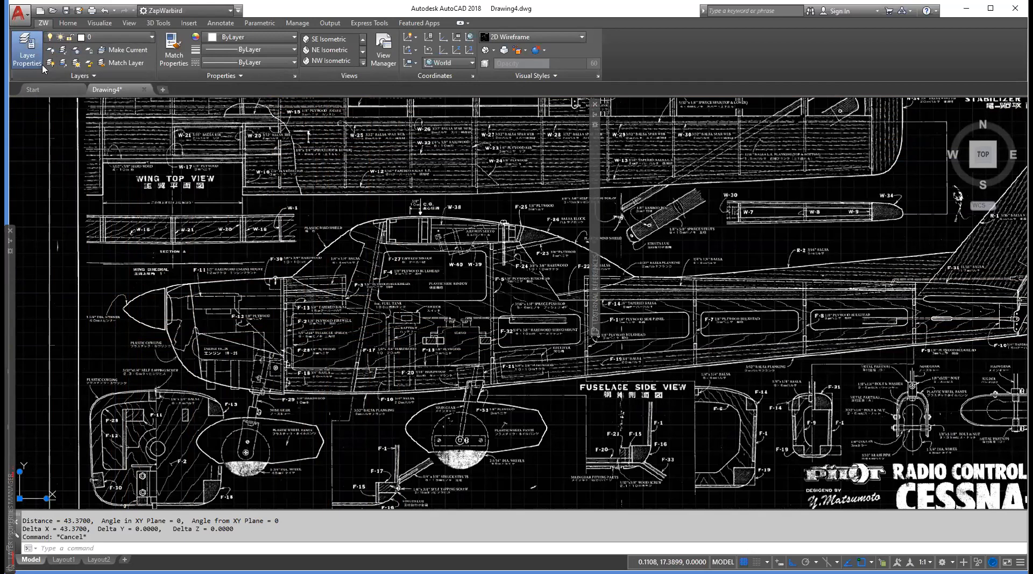
click(103, 77)
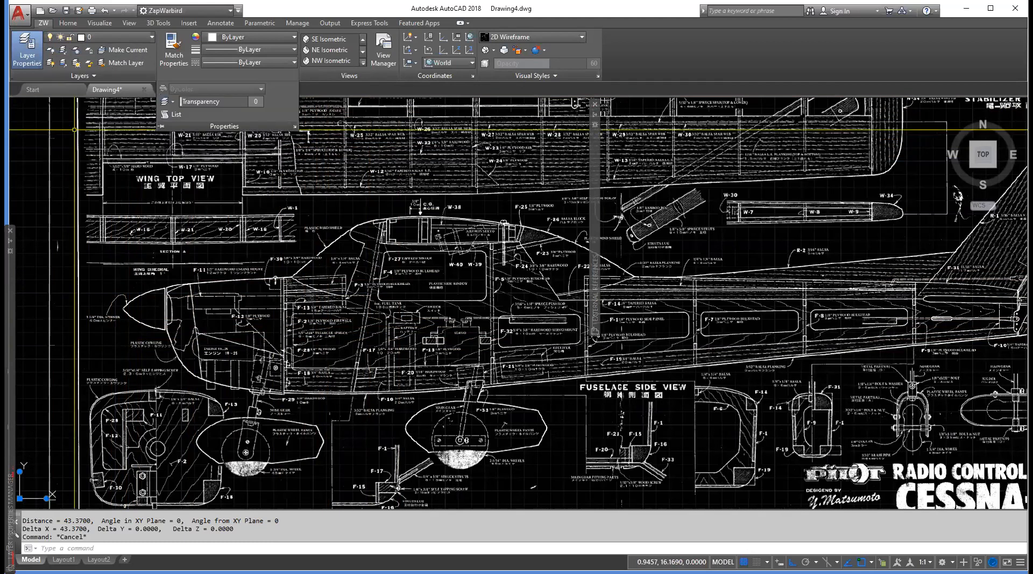
click(75, 130)
mouse_move(8, 256)
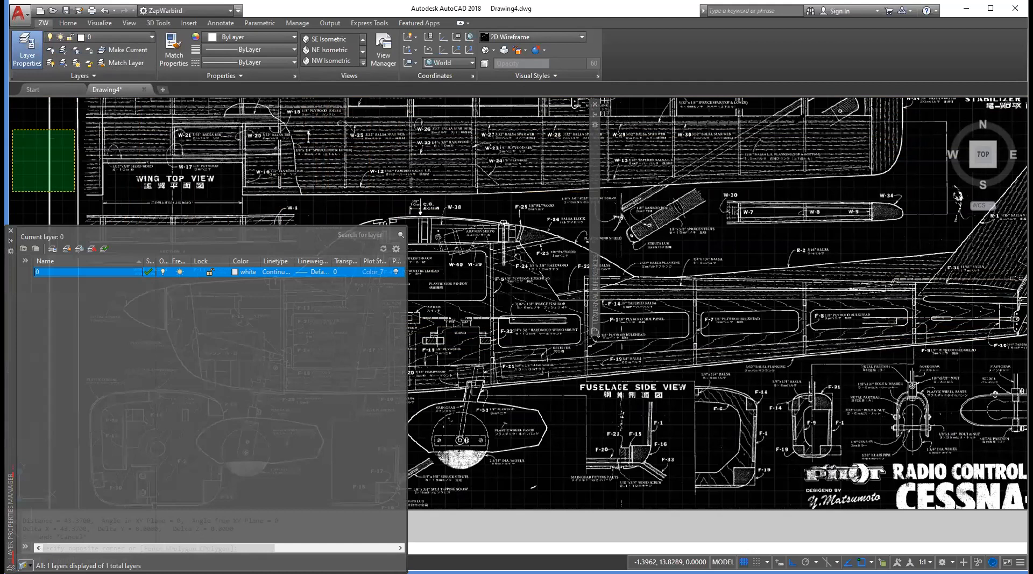
key(Escape)
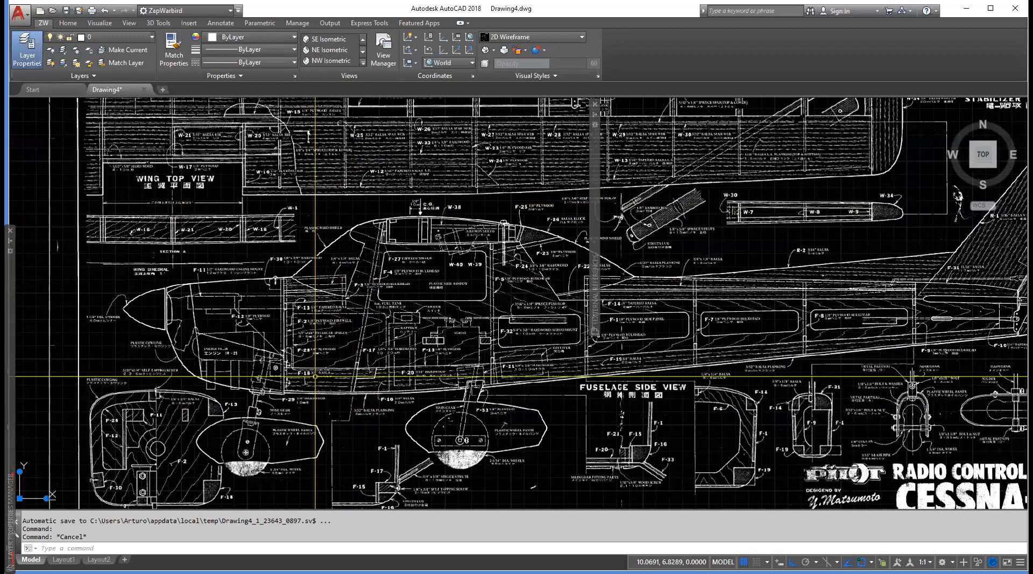
text(LAYER)
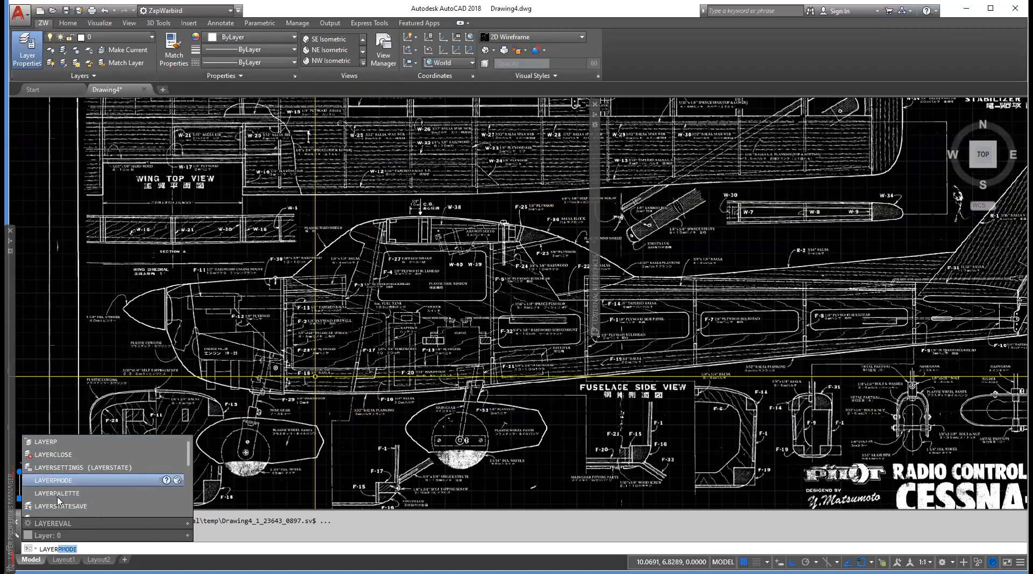
key(Escape)
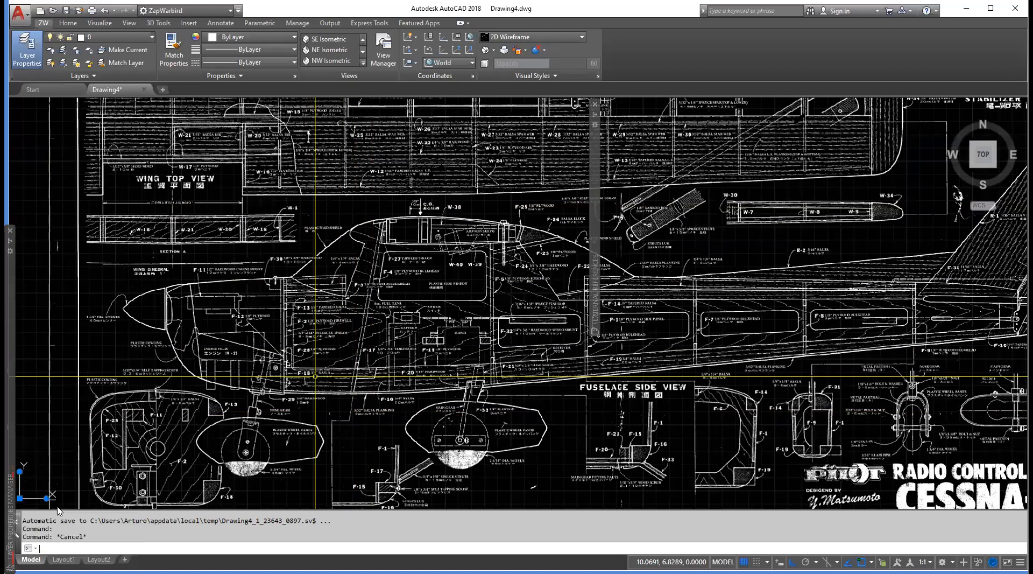
Open the Layer Properties Manager with the LAYER command and move it clear of the command line.
text(la)
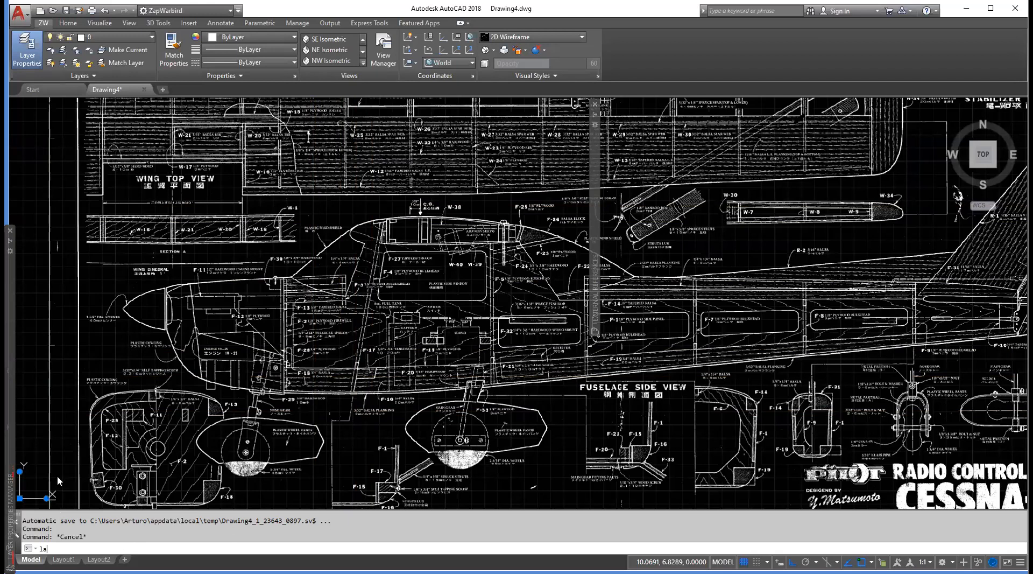
key(Return)
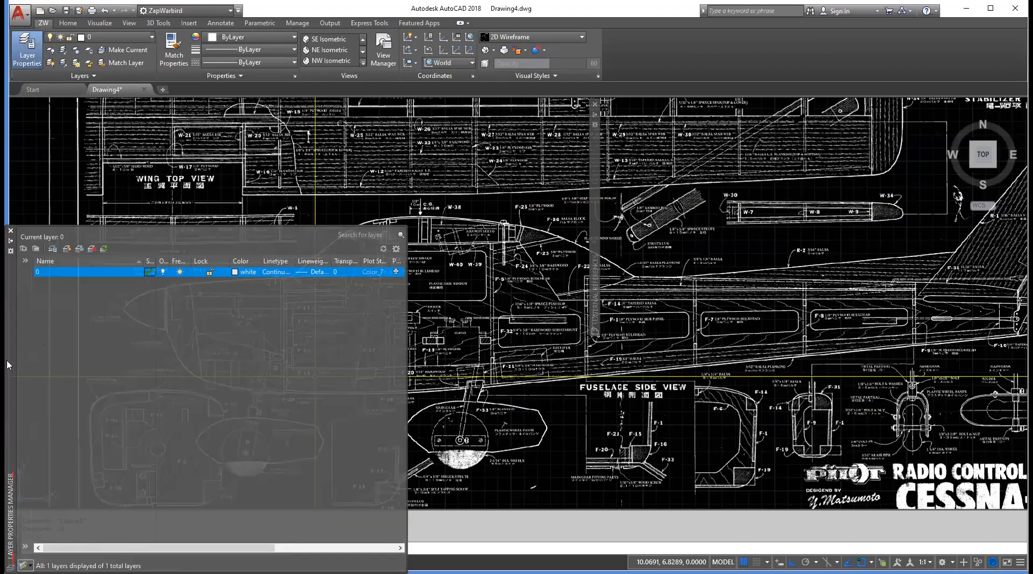
drag(8, 365, 67, 323)
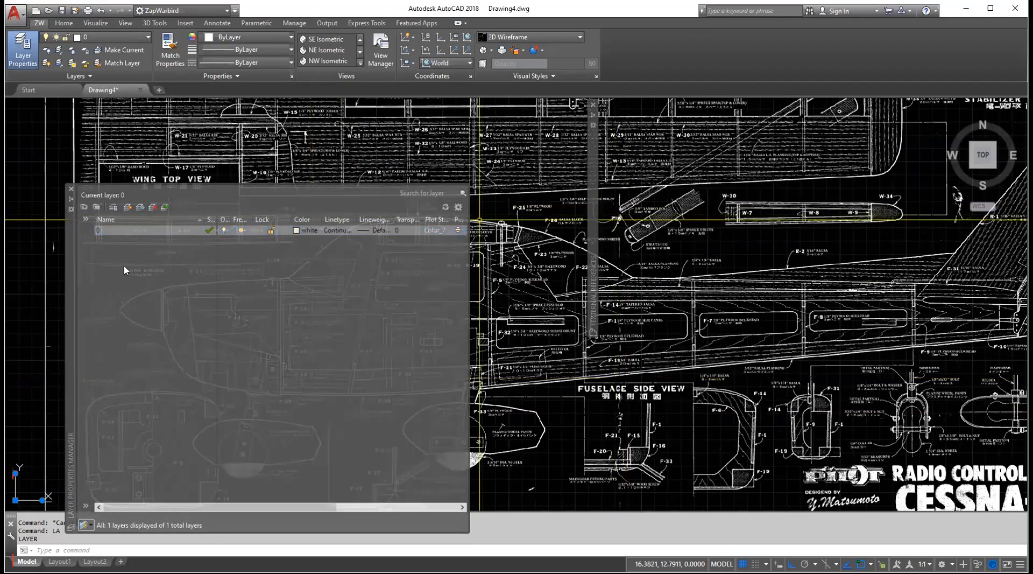
Create a new layer named "1 trabajo".
click(128, 209)
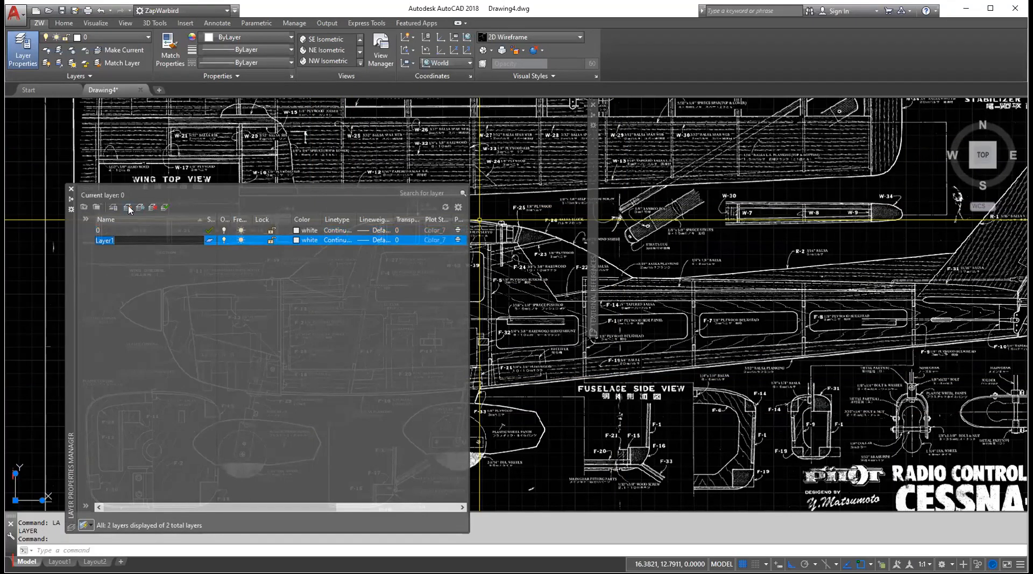
click(106, 241)
drag(114, 242, 97, 243)
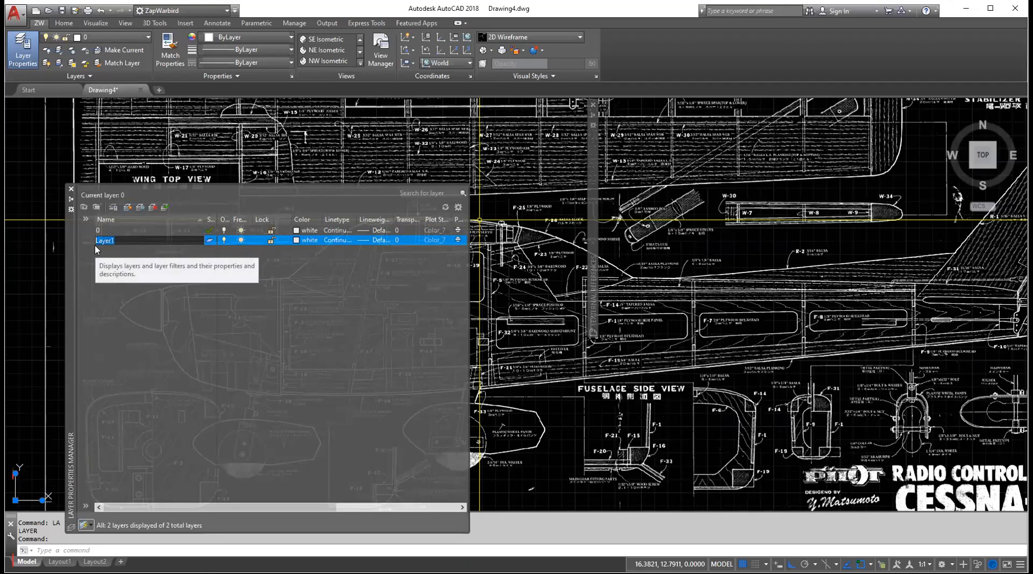
text(1 trabajo)
key(Return)
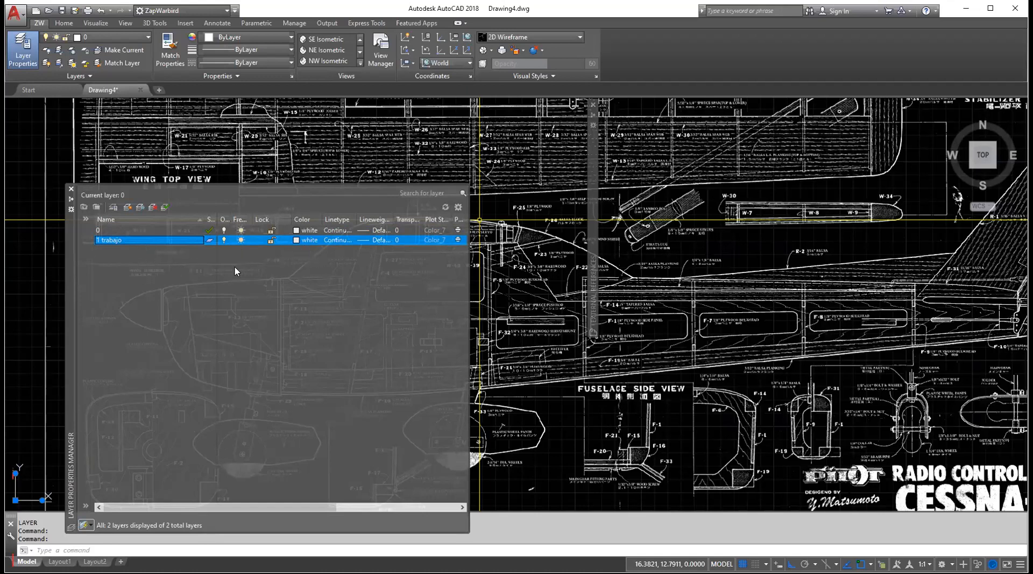
Set the color of the "1 trabajo" layer to red and make it the current layer.
click(296, 241)
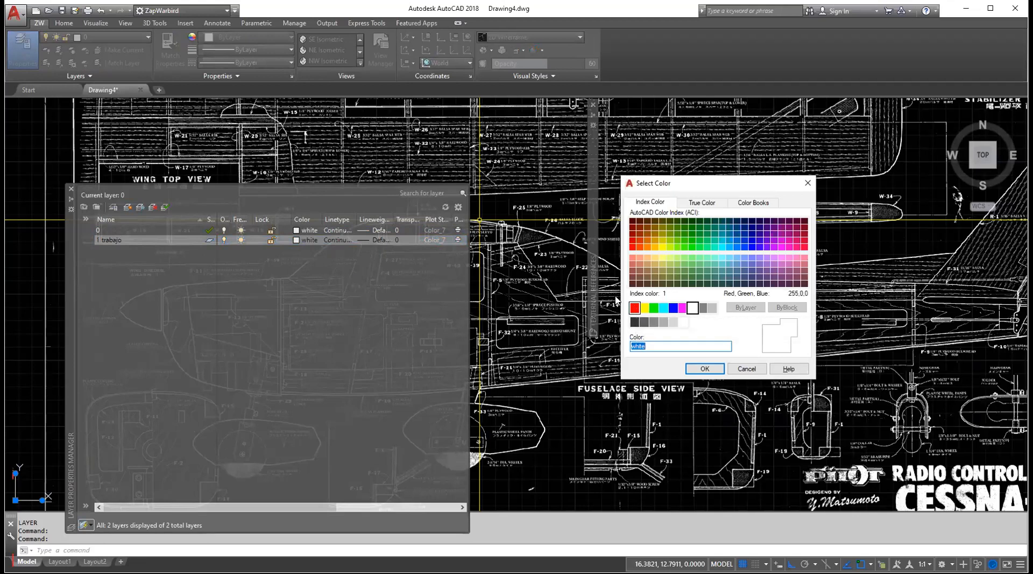
click(636, 311)
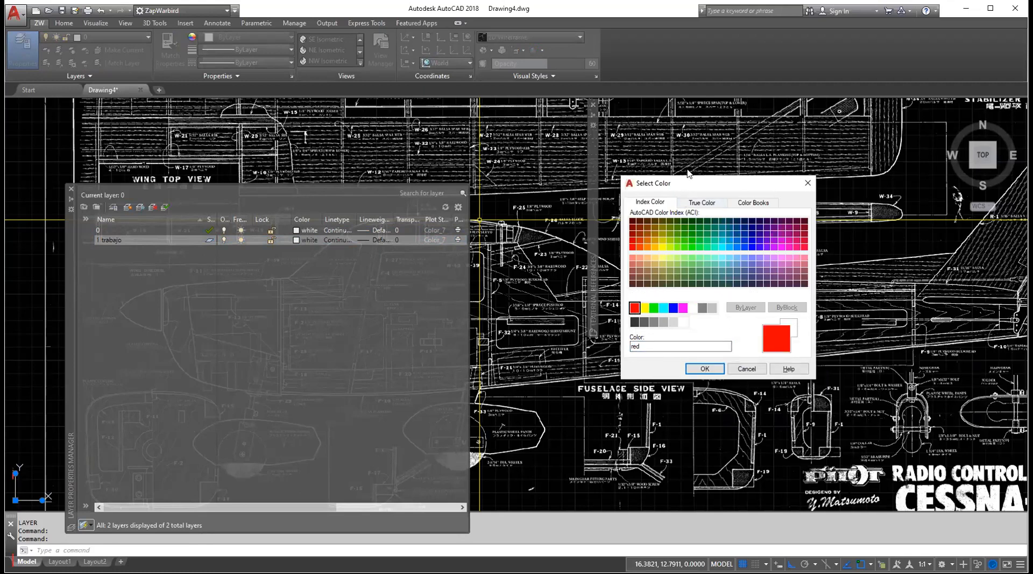
drag(690, 185, 686, 159)
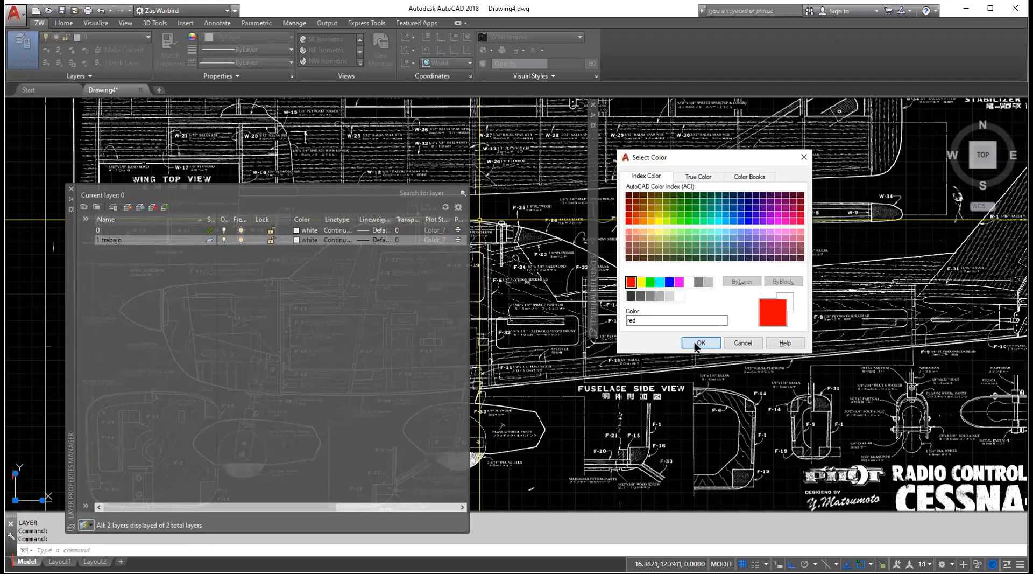
click(699, 343)
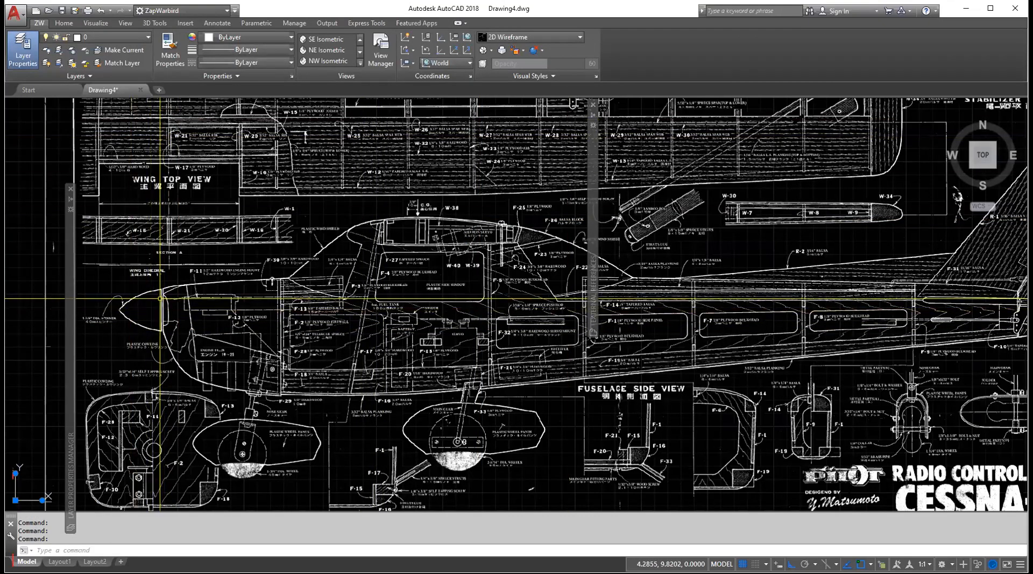
mouse_move(65, 318)
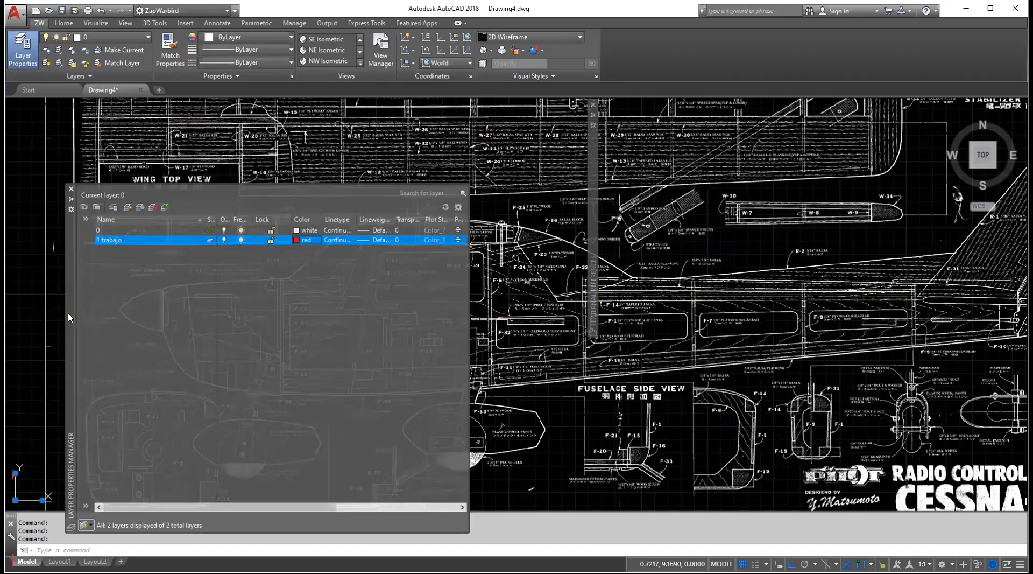
double_click(209, 240)
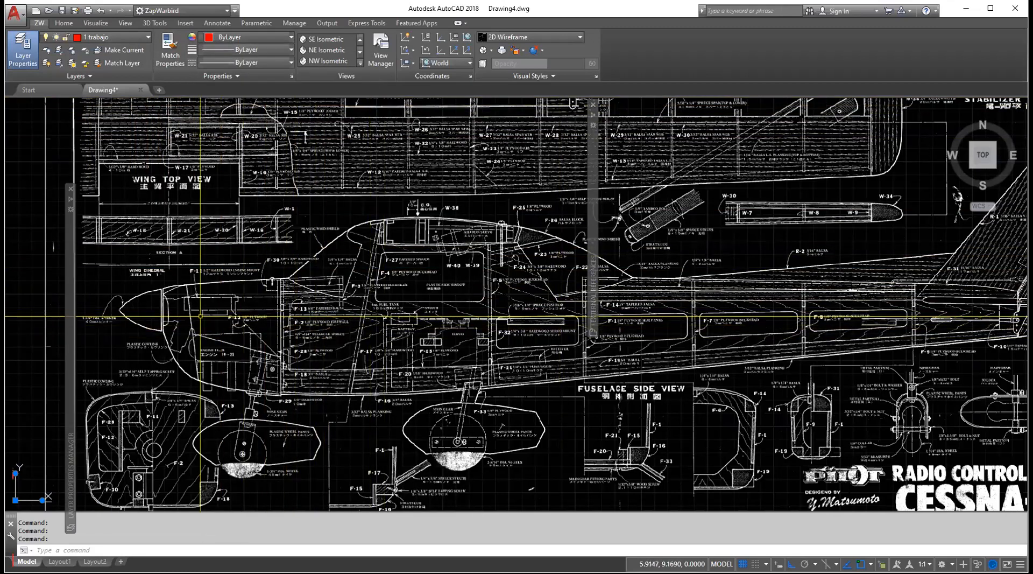
Move the External References palette clear of the aircraft's tail and view its docking and auto-hide options.
scroll(137, 321, down, 2)
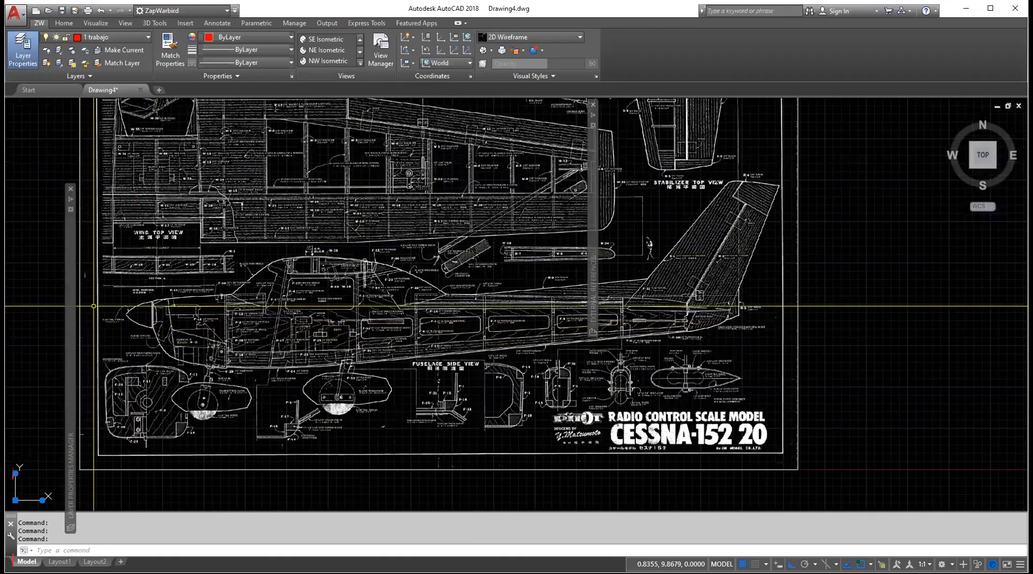
middle_drag(544, 295, 369, 304)
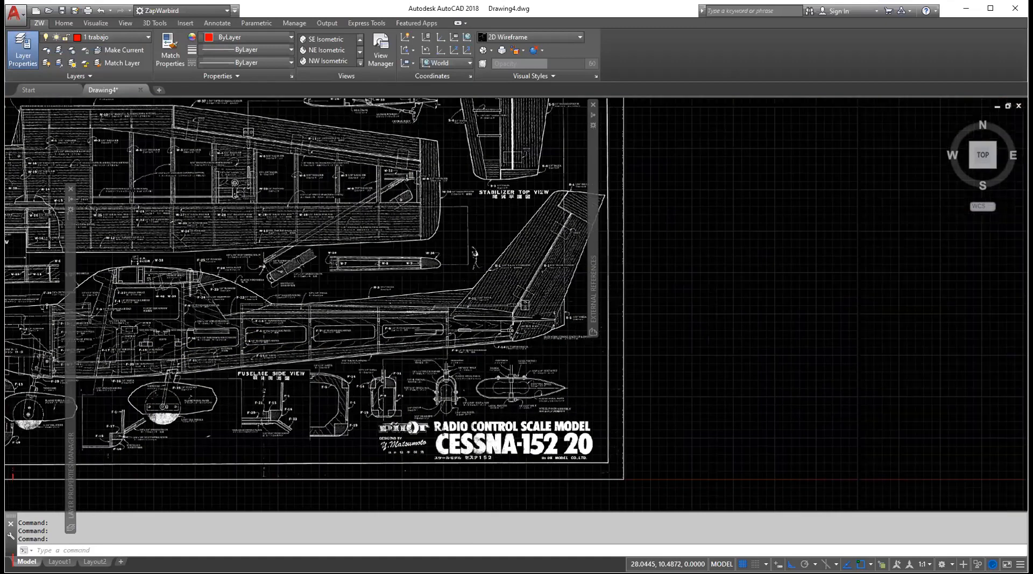
scroll(369, 304, up, 2)
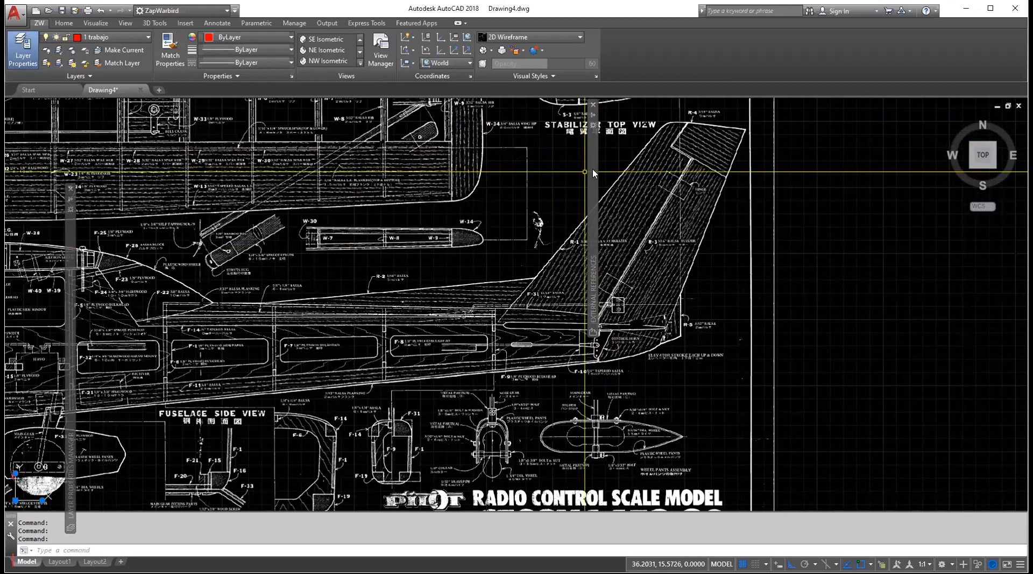
mouse_move(593, 169)
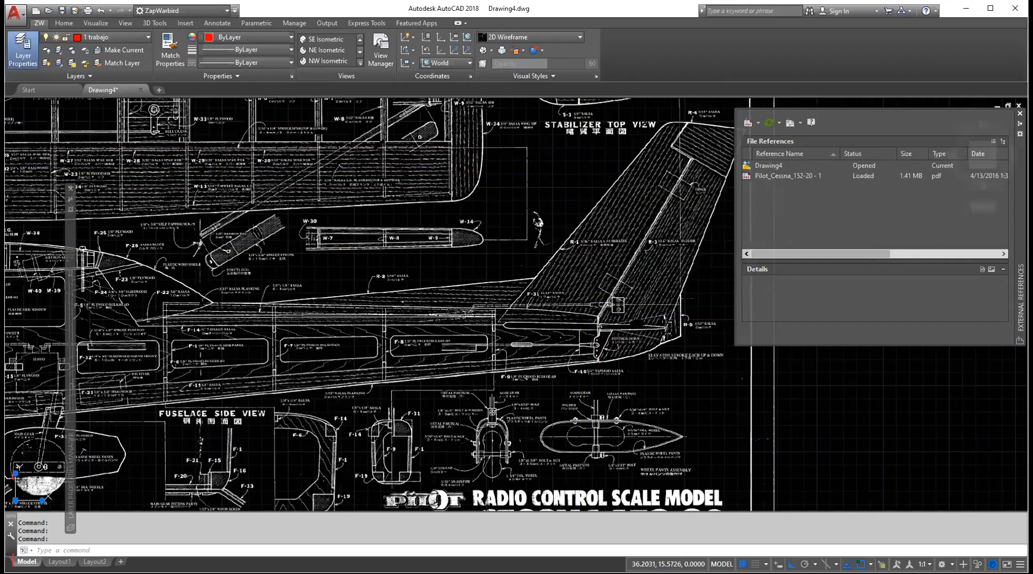
click(1020, 133)
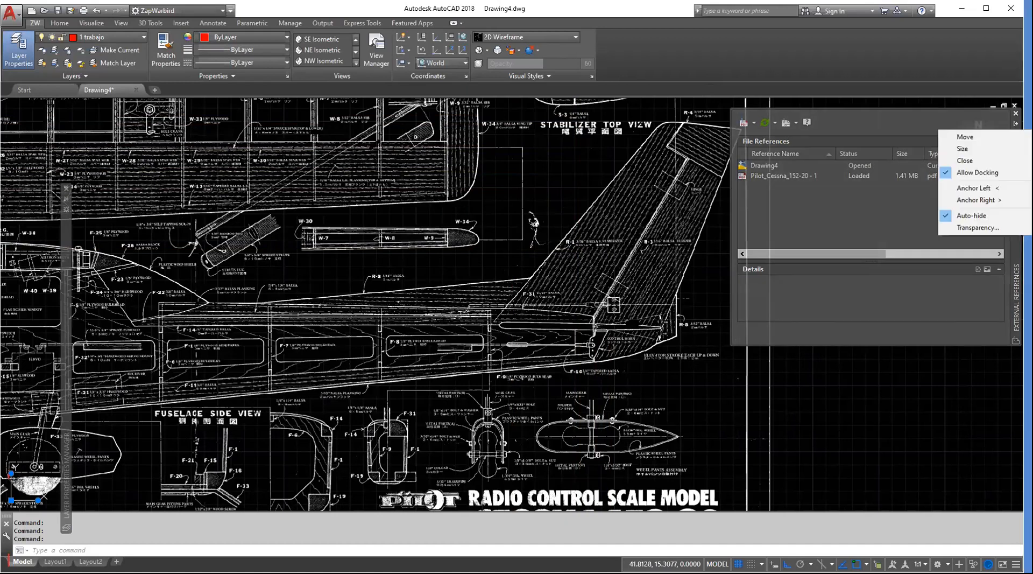
click(590, 169)
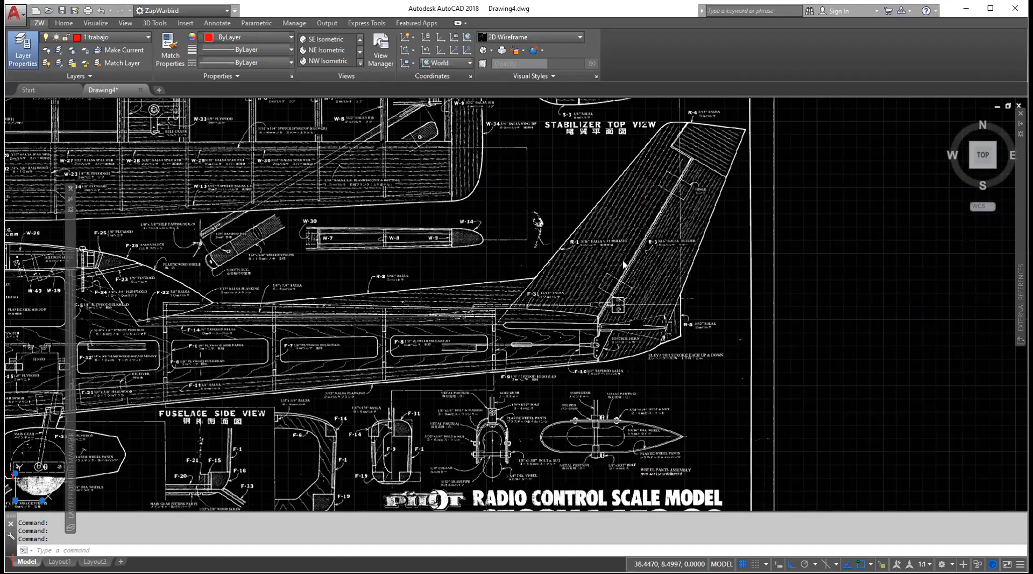
Examine the fuselage side view, its tail section and the vertical stabilizer on the plan.
click(357, 329)
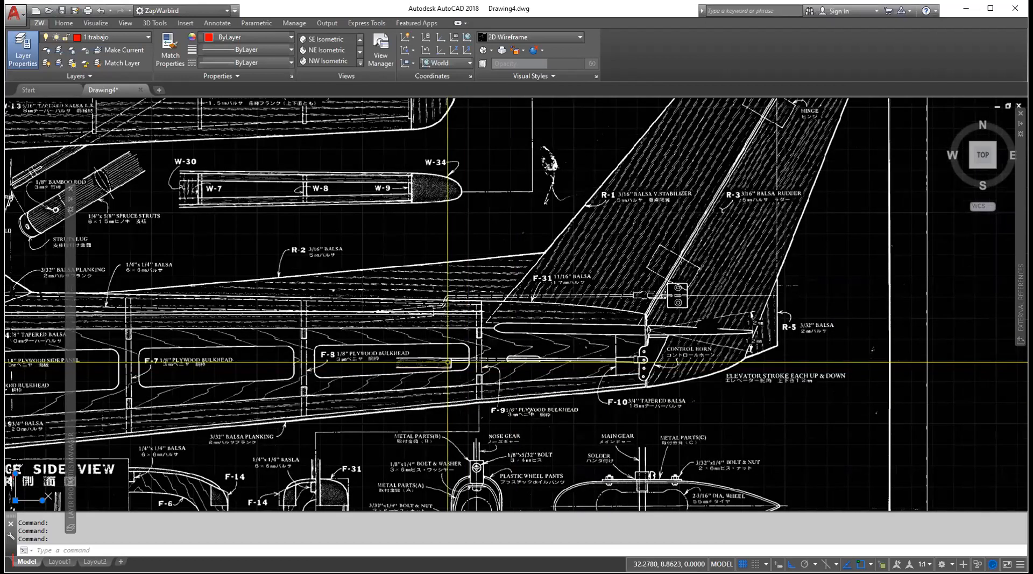
scroll(314, 334, down, 3)
scroll(314, 334, up, 4)
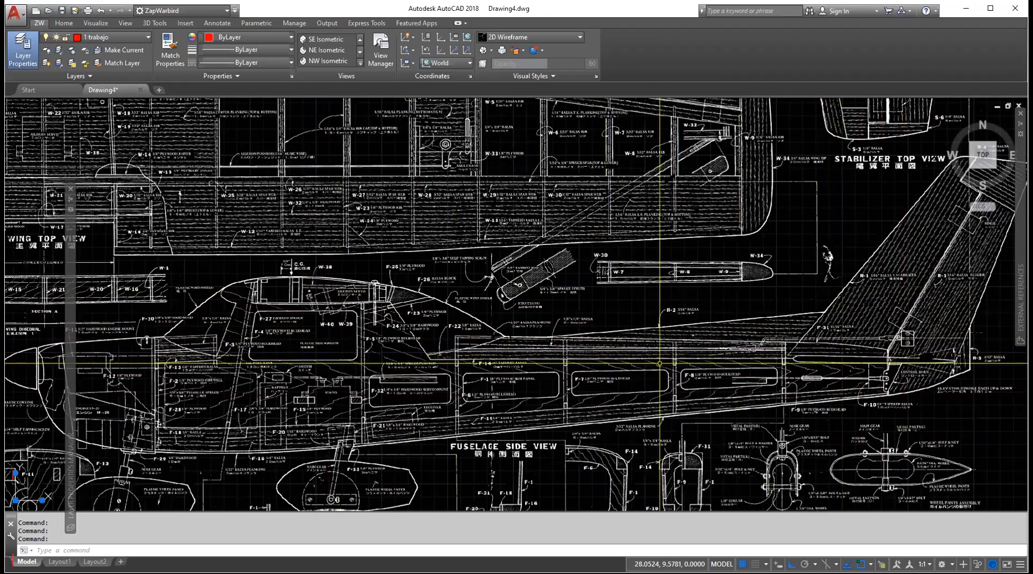
scroll(364, 349, down, 2)
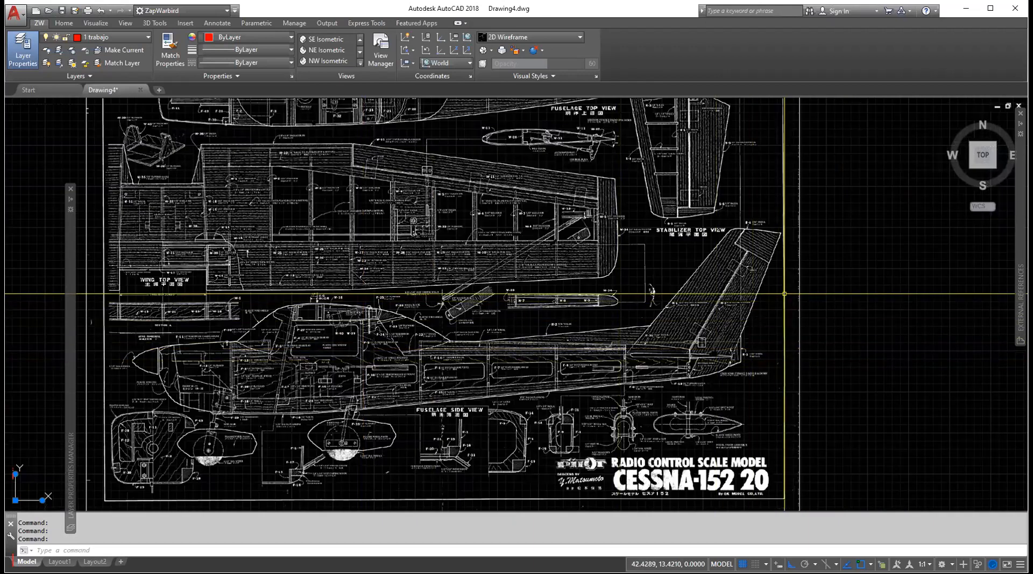
scroll(775, 296, up, 2)
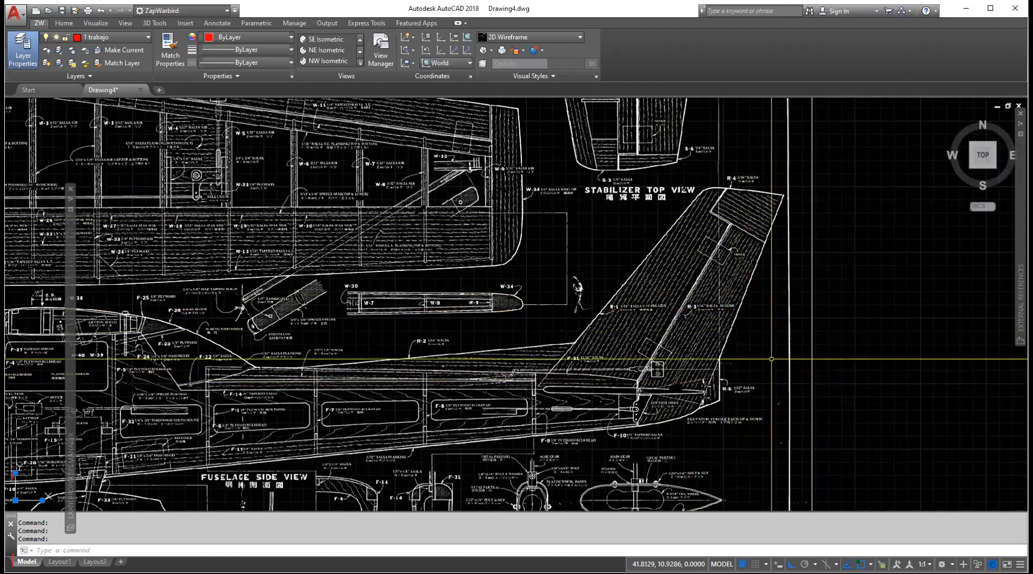
scroll(1001, 253, up, 1)
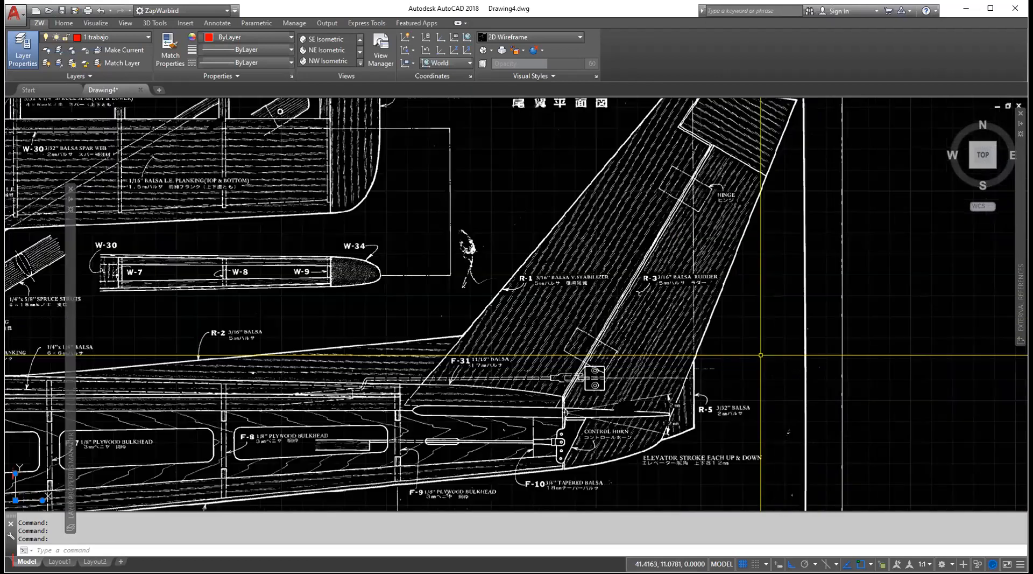
scroll(1001, 253, up, 1)
middle_drag(590, 415, 607, 405)
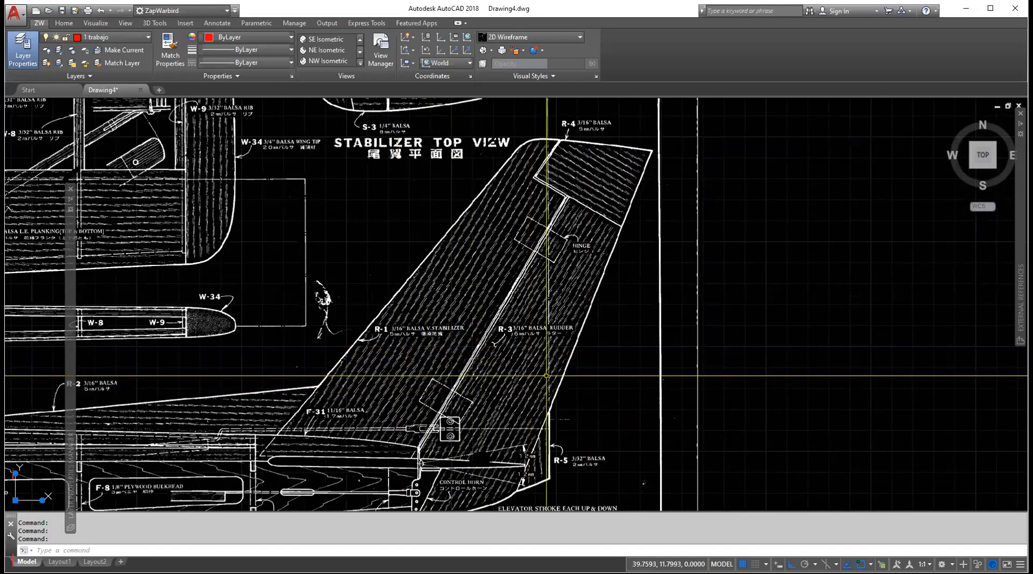
Draw a line with ortho off from the outer corner of part R-4 along its upper edge and past the vertical stabilizer.
text(L)
key(Return)
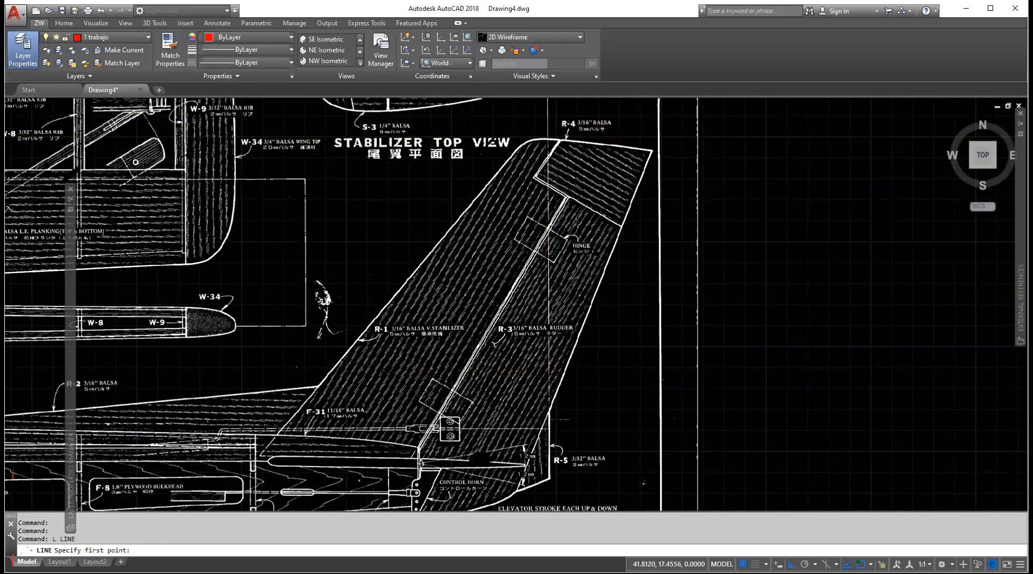
scroll(636, 138, up, 2)
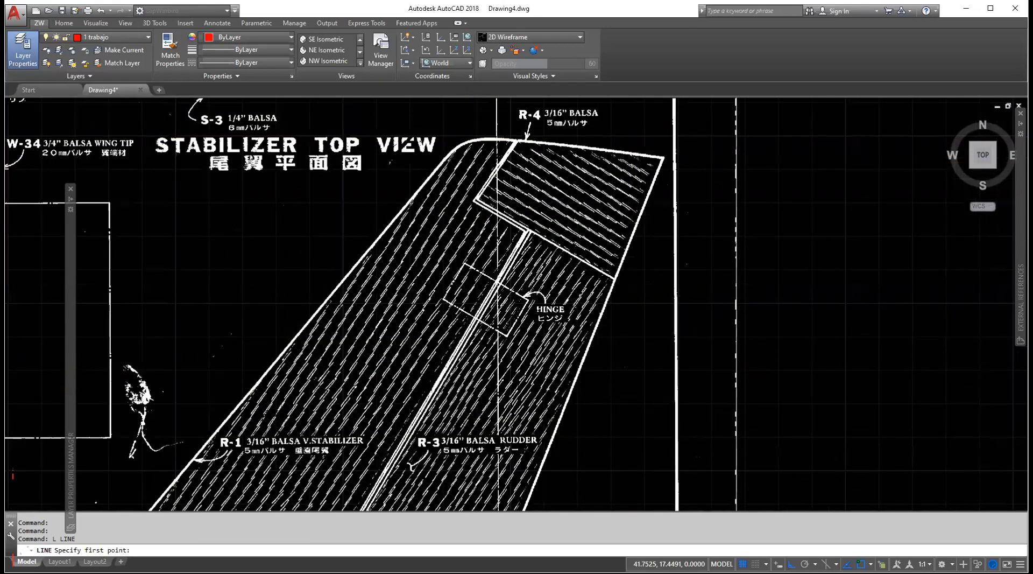
scroll(621, 139, up, 2)
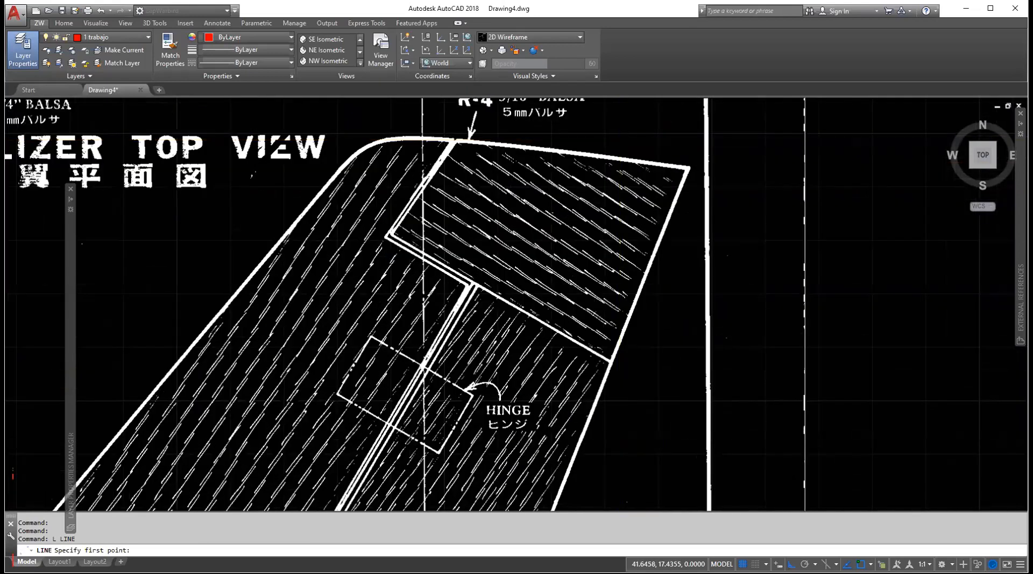
scroll(619, 141, up, 4)
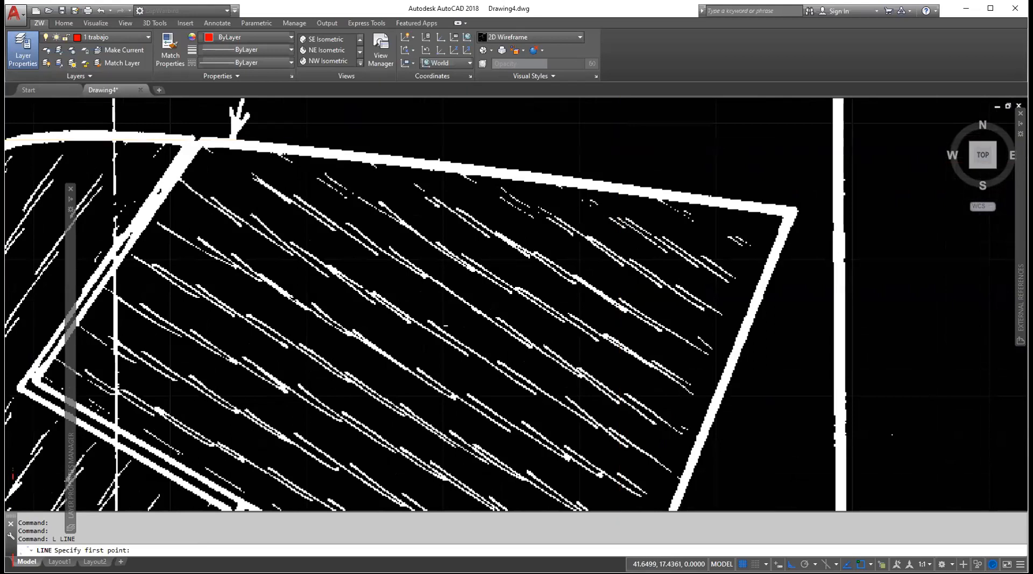
scroll(620, 141, down, 2)
scroll(377, 226, down, 3)
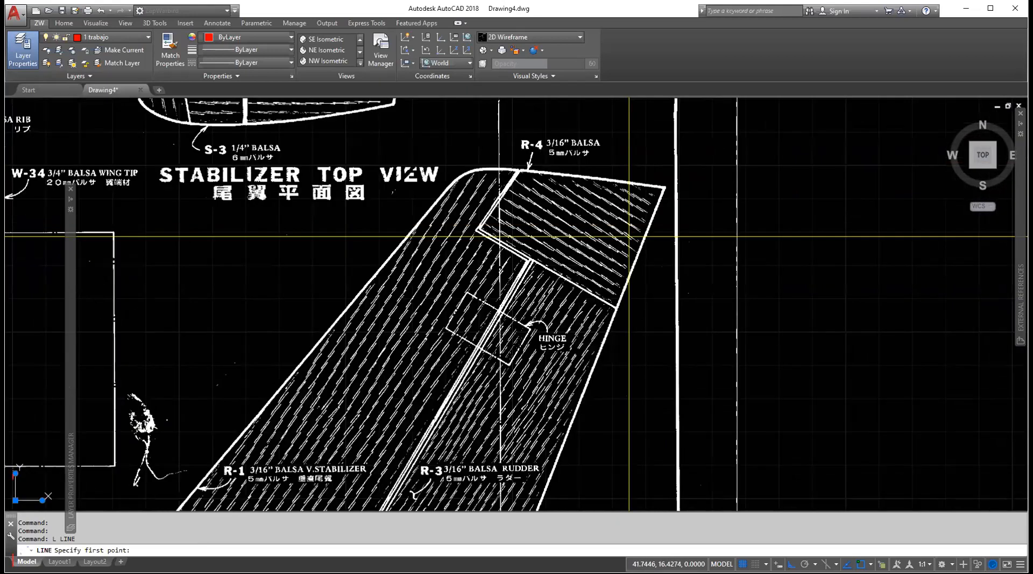
scroll(417, 188, up, 3)
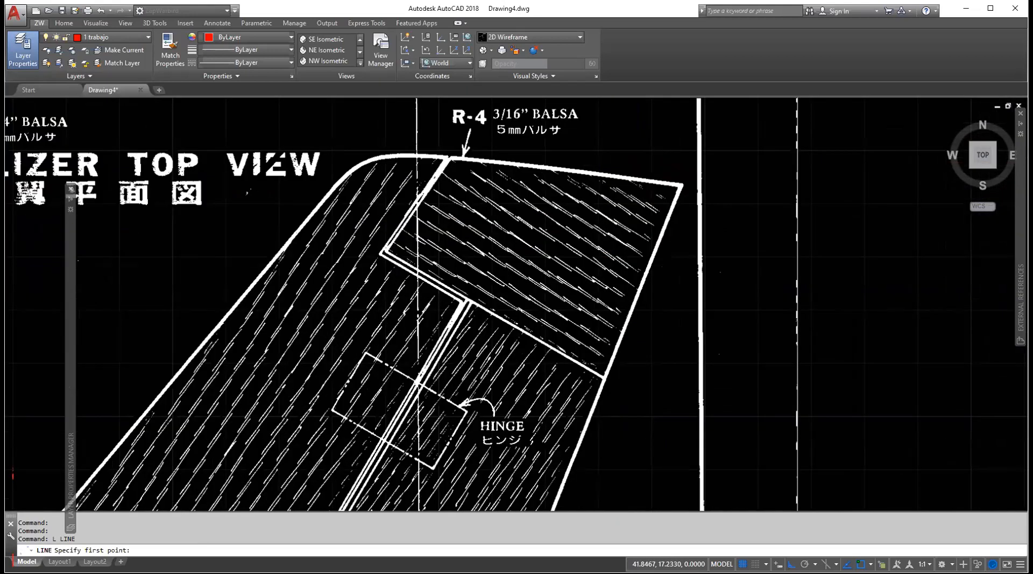
scroll(636, 161, up, 2)
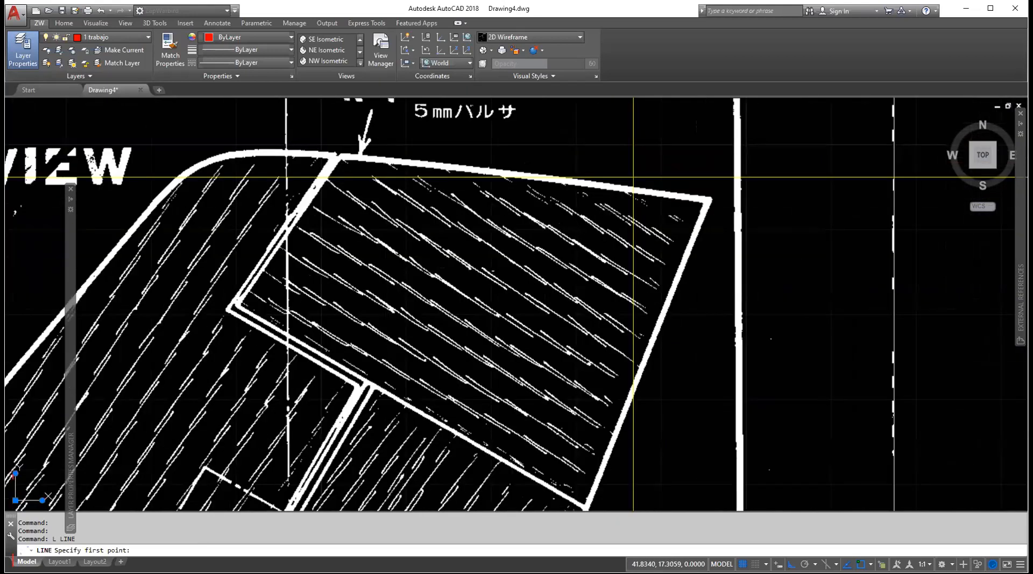
click(708, 201)
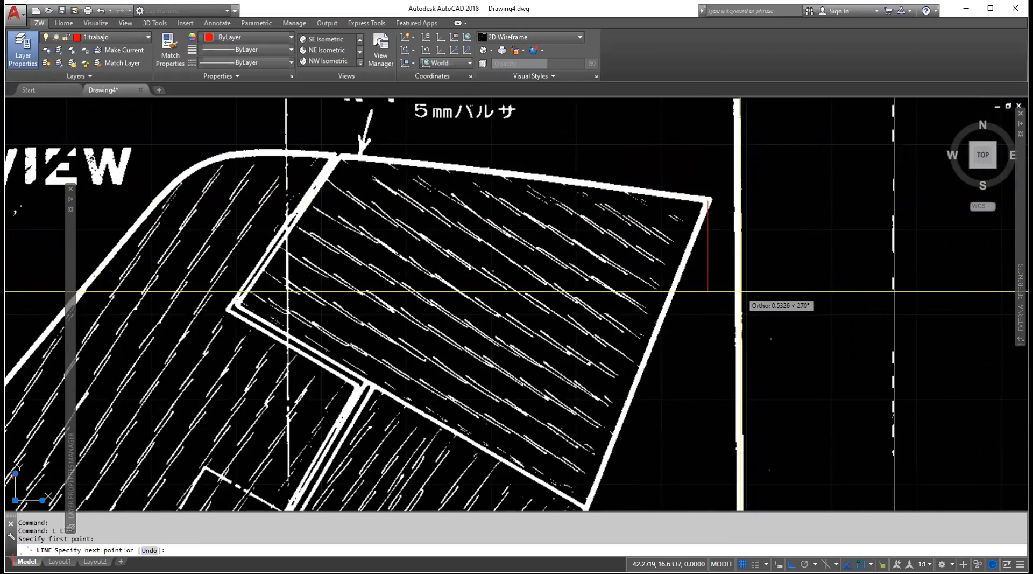
key(F8)
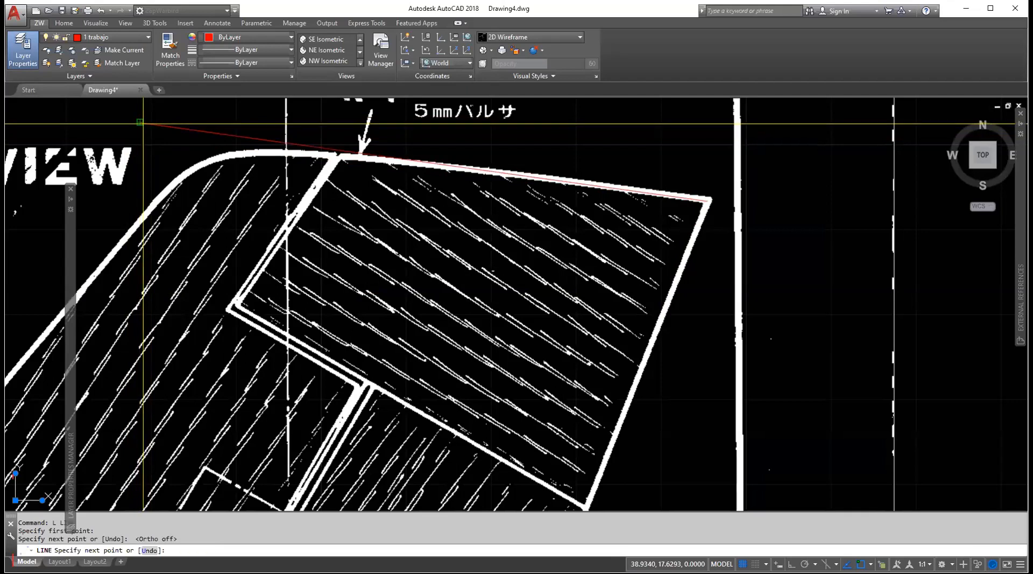
right_click(242, 173)
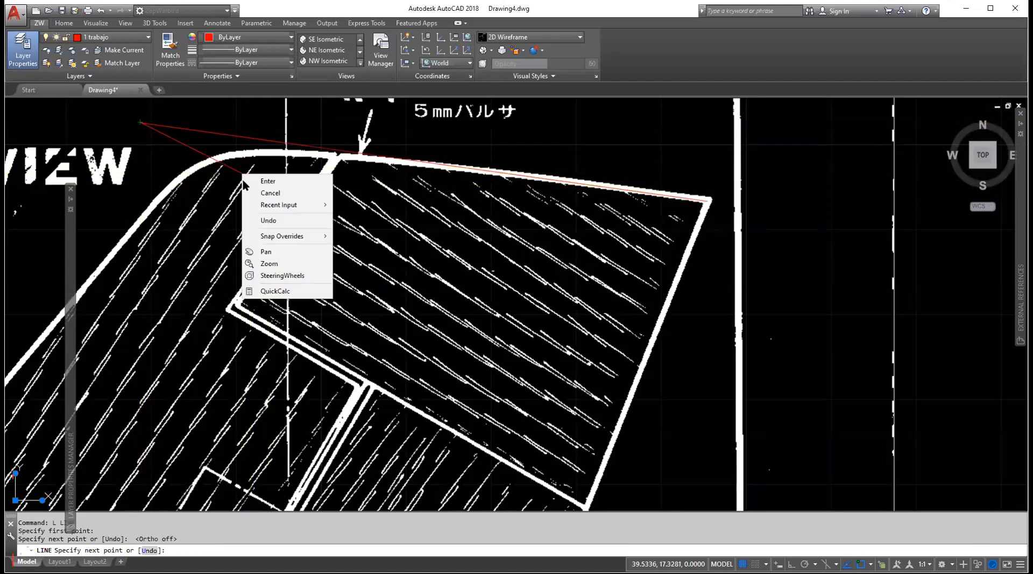
click(269, 180)
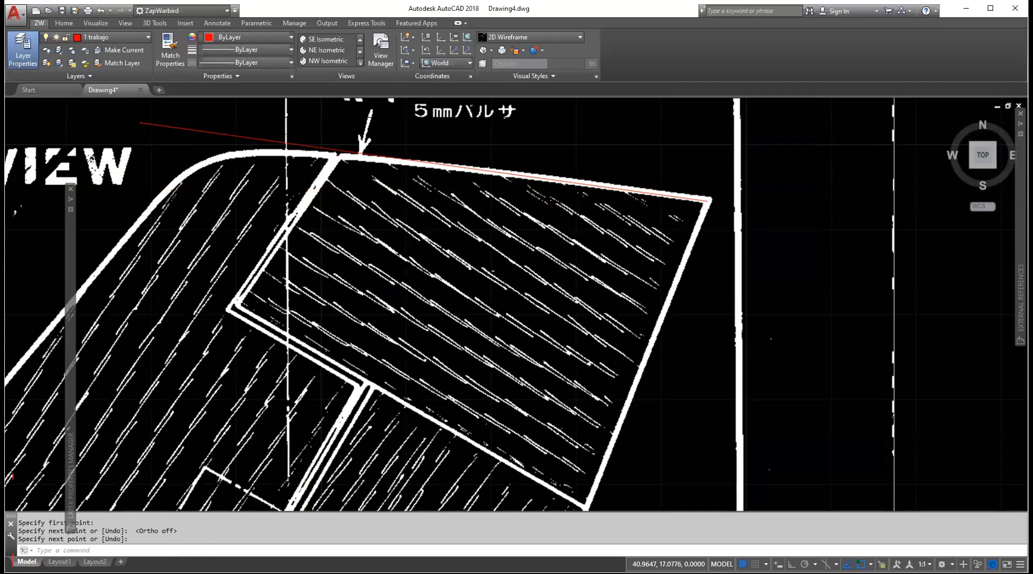
Turn off the drawing grid behind the whole plan.
scroll(566, 263, down, 5)
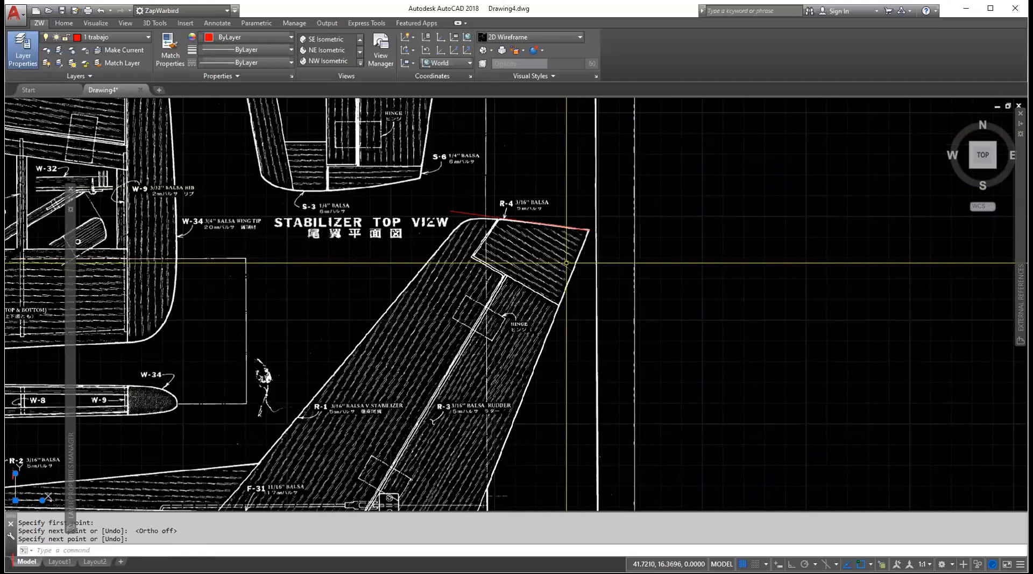
middle_drag(566, 263, 649, 250)
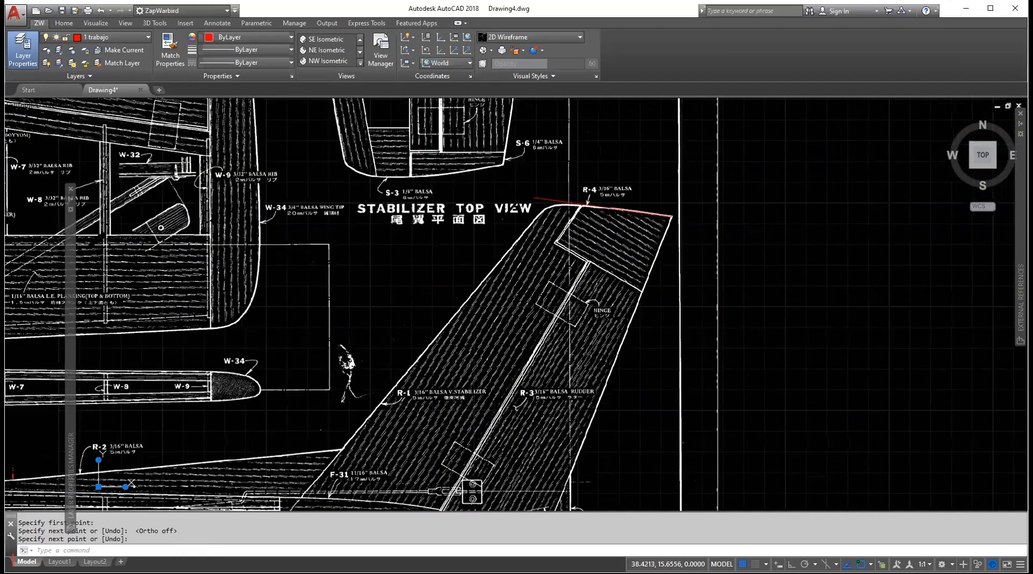
scroll(490, 291, down, 6)
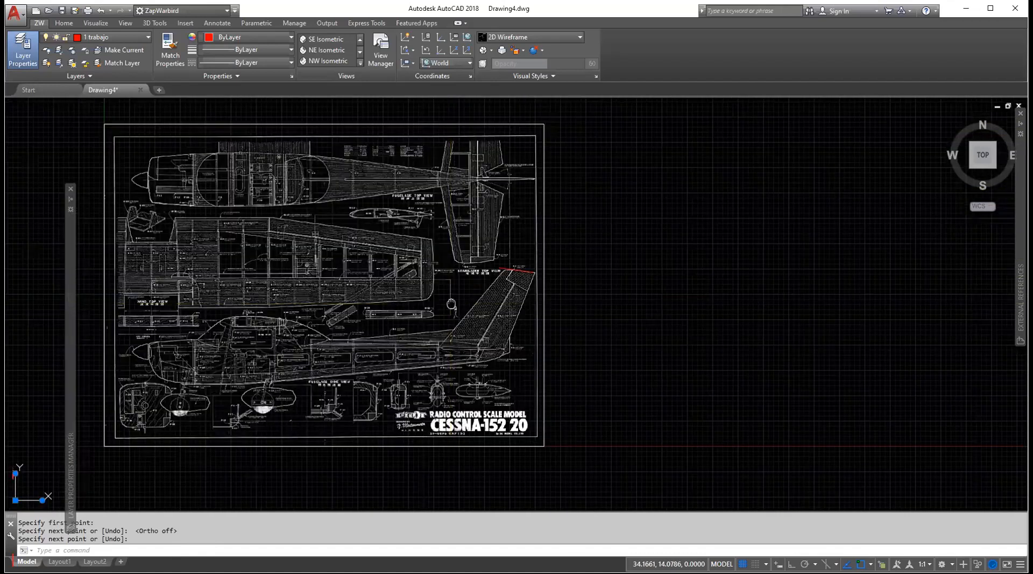
middle_drag(451, 304, 524, 311)
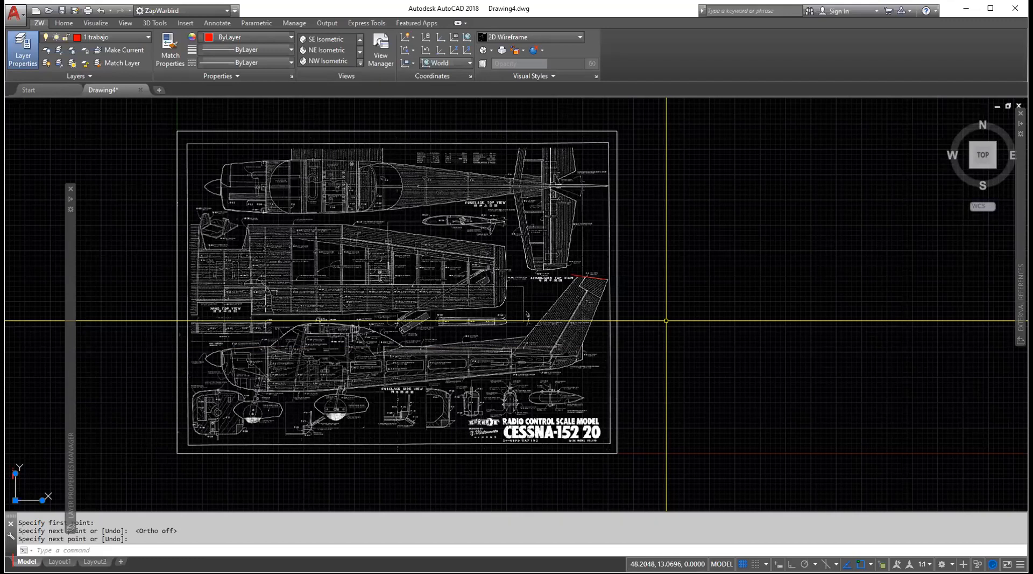
key(F7)
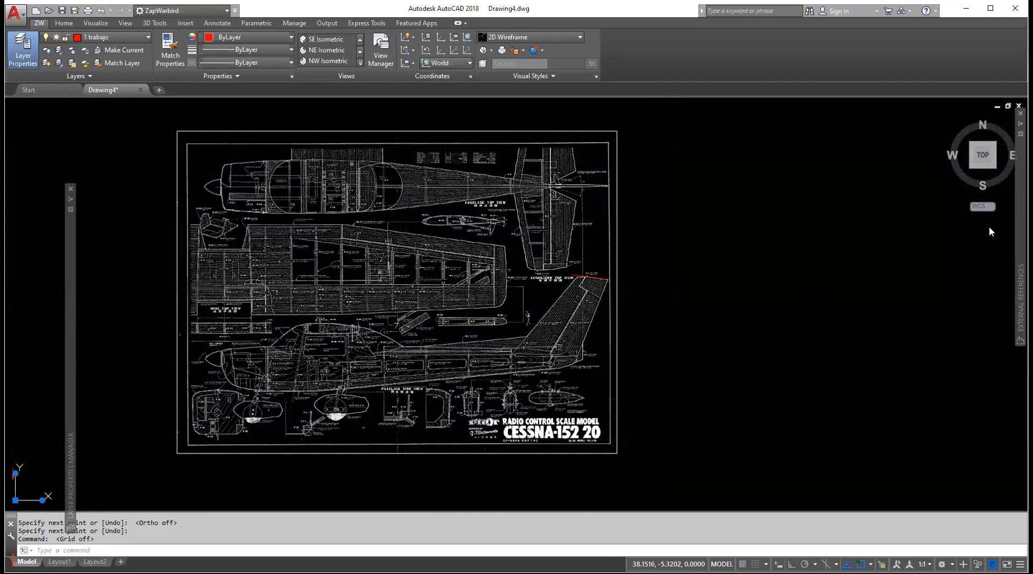
Select the Cessna PDF underlay, set its contrast to 50 and inspect the dimmed plan around the red line on the tail.
mouse_move(1020, 301)
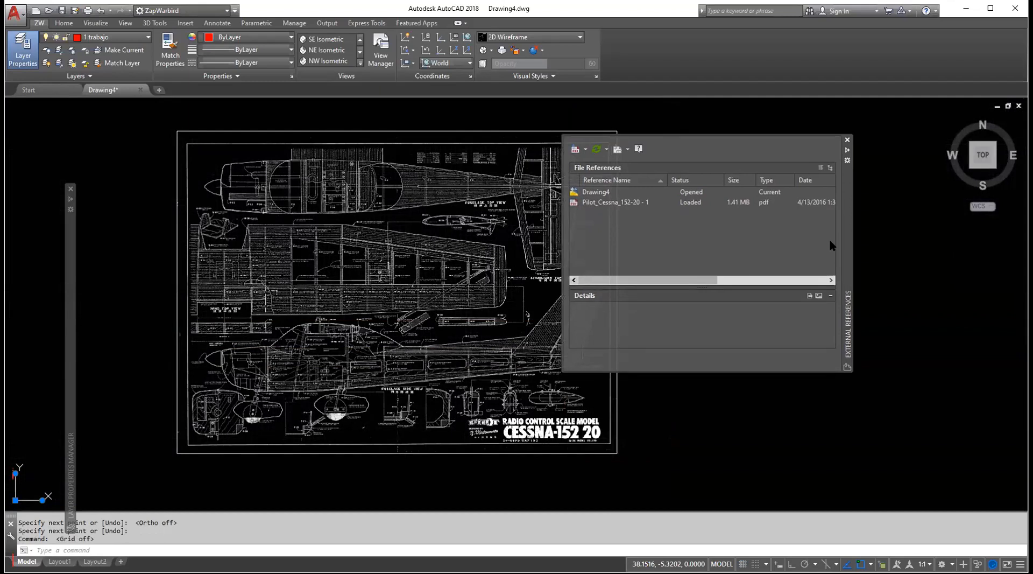
click(617, 205)
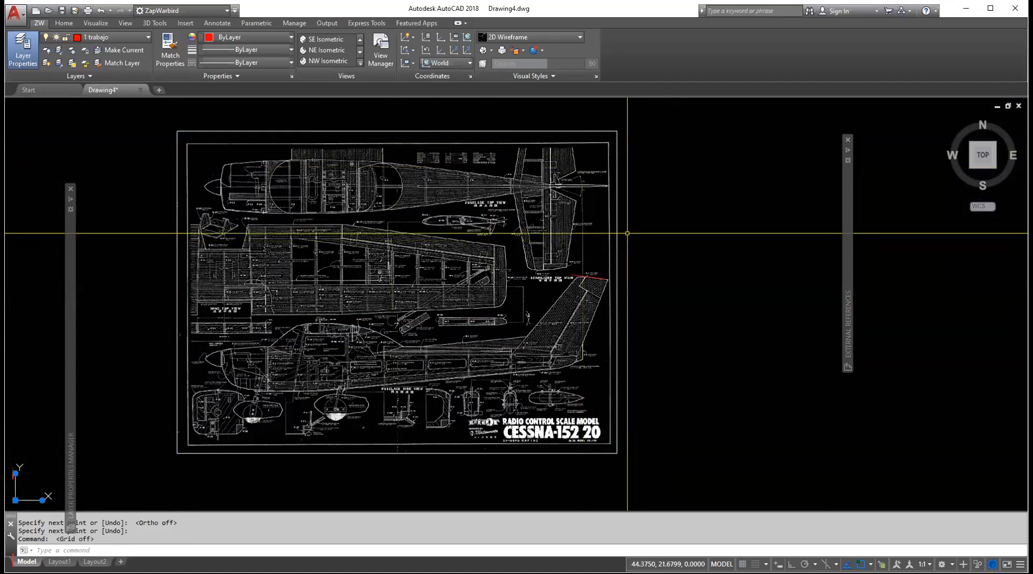
click(625, 233)
click(589, 222)
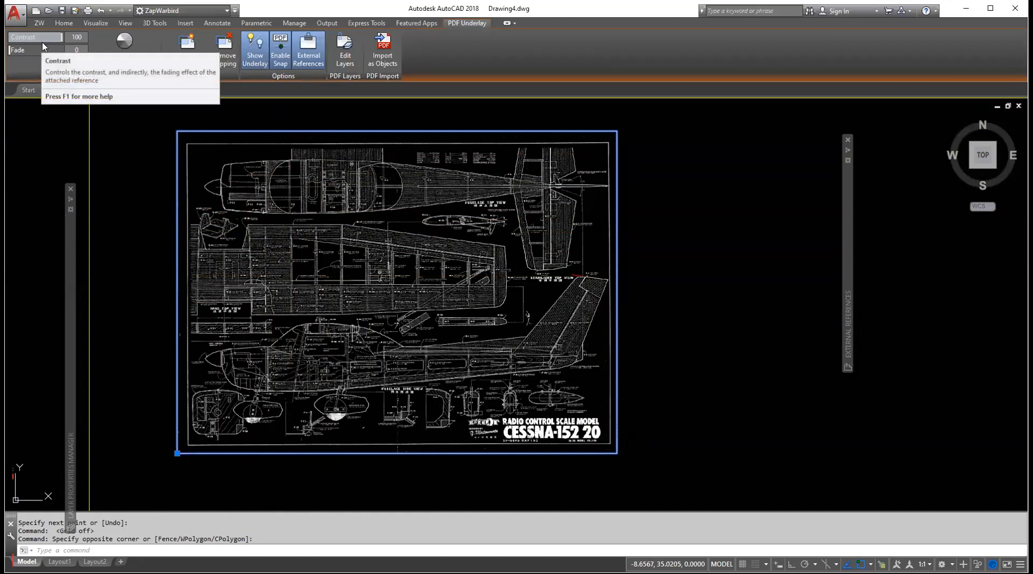
double_click(77, 37)
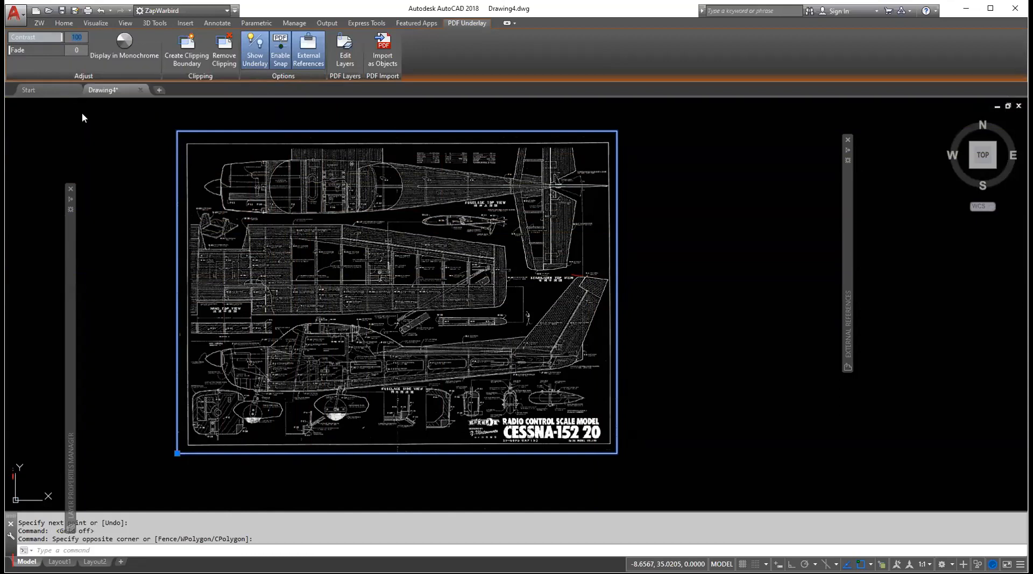
text(50)
key(Return)
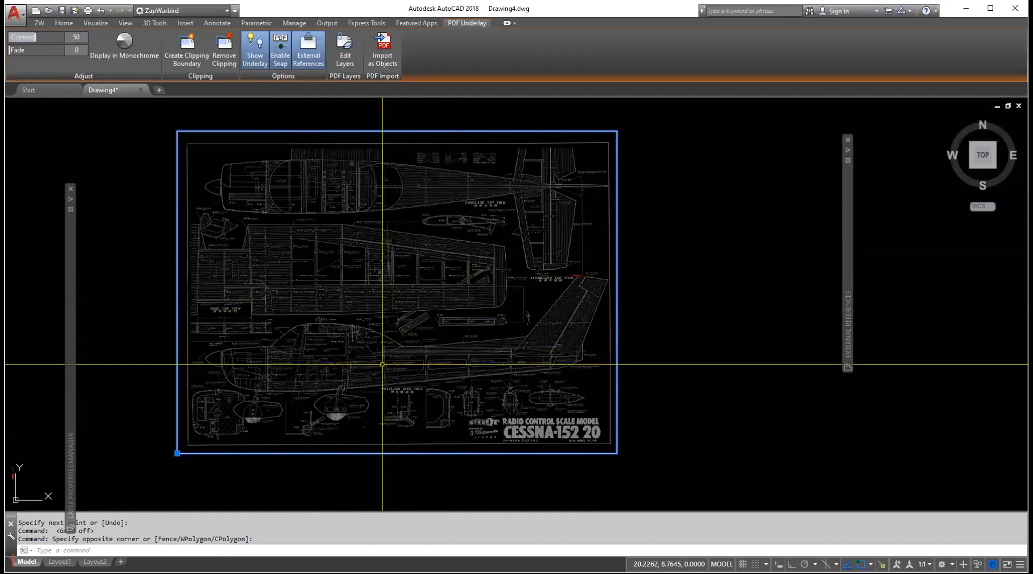
scroll(593, 278, up, 8)
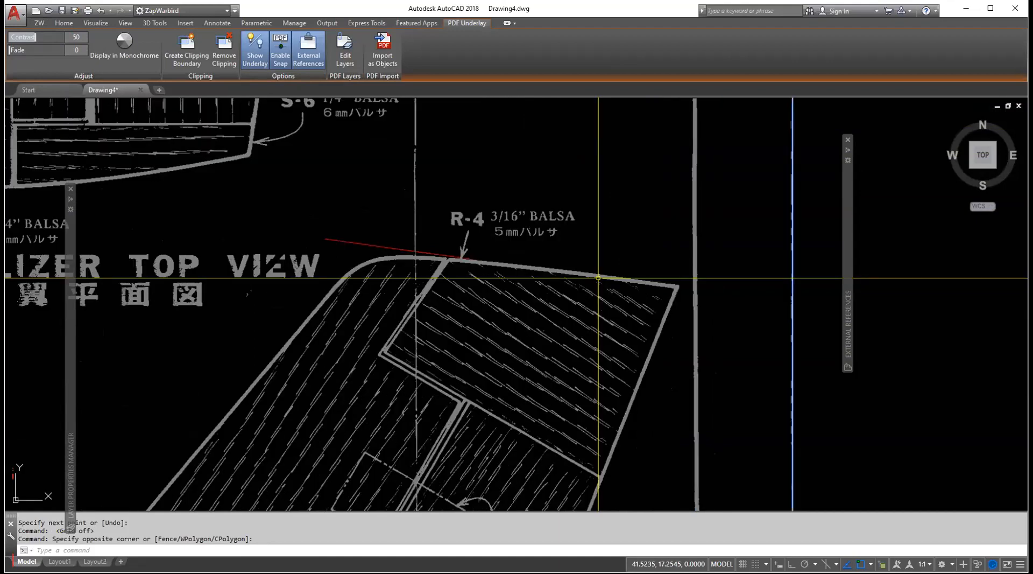
scroll(598, 278, down, 6)
middle_drag(484, 358, 563, 271)
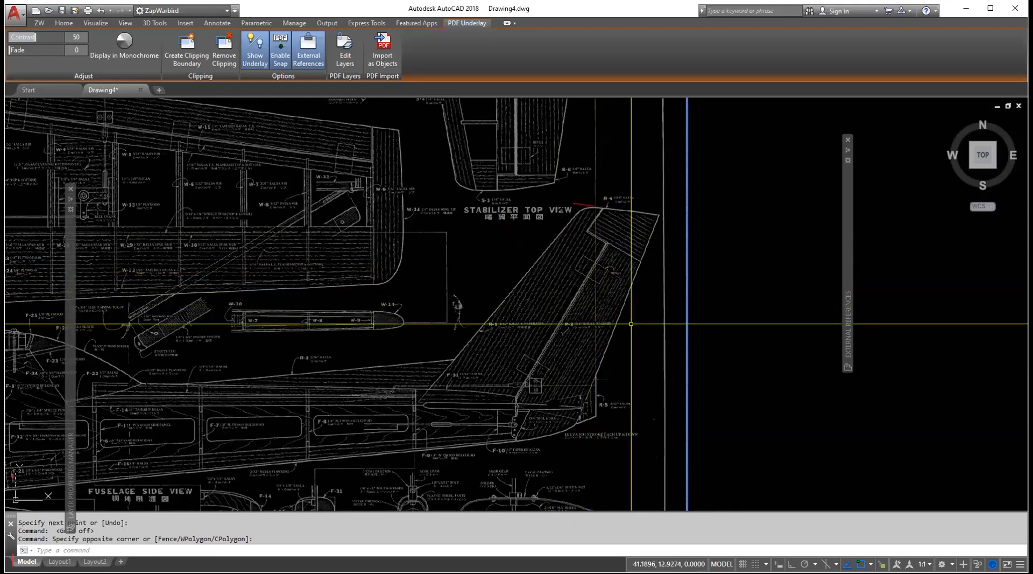
Create a new layer named 100 imagen plano for the plan image.
scroll(620, 320, down, 4)
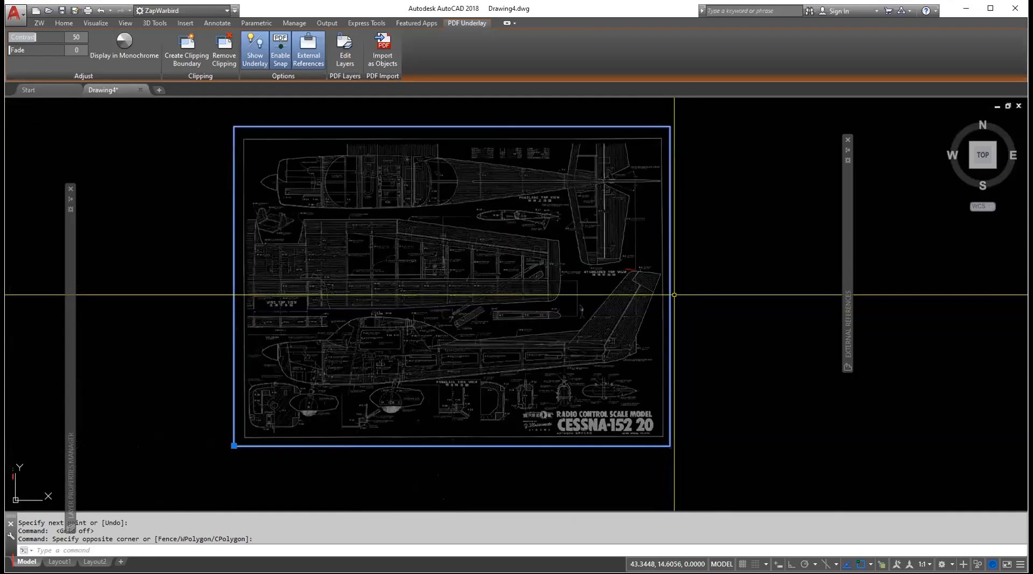
click(39, 23)
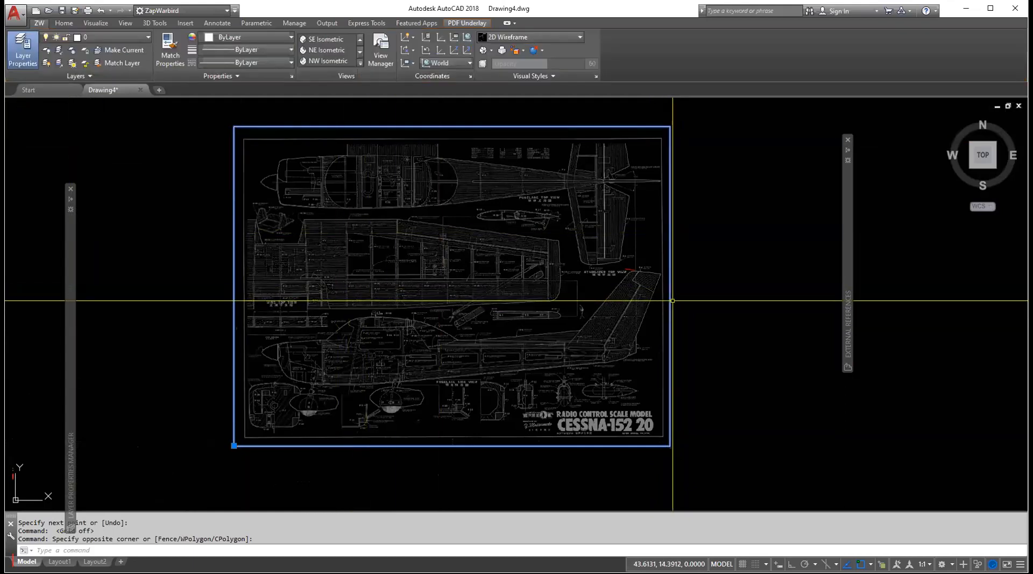
mouse_move(70, 380)
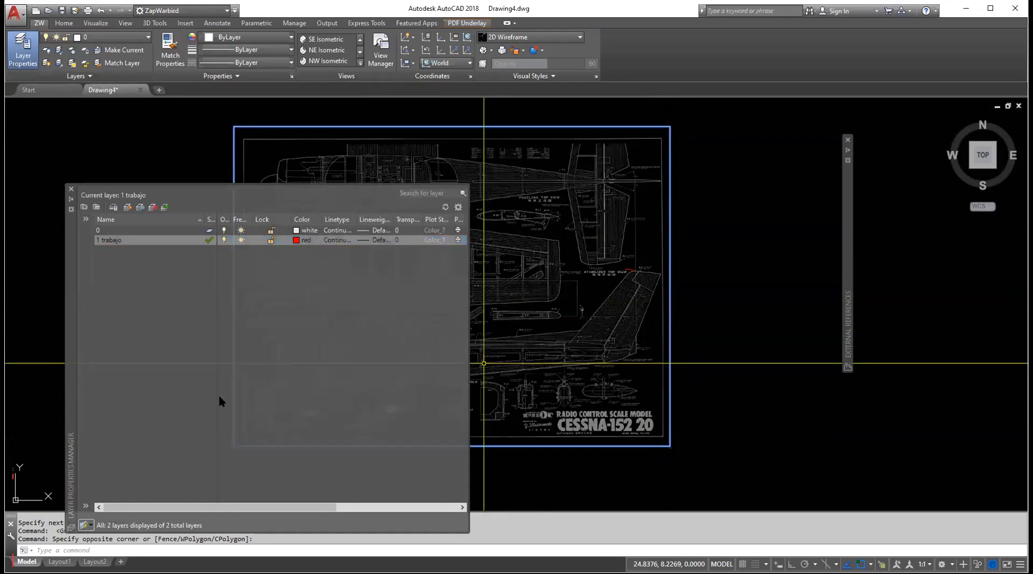
click(128, 207)
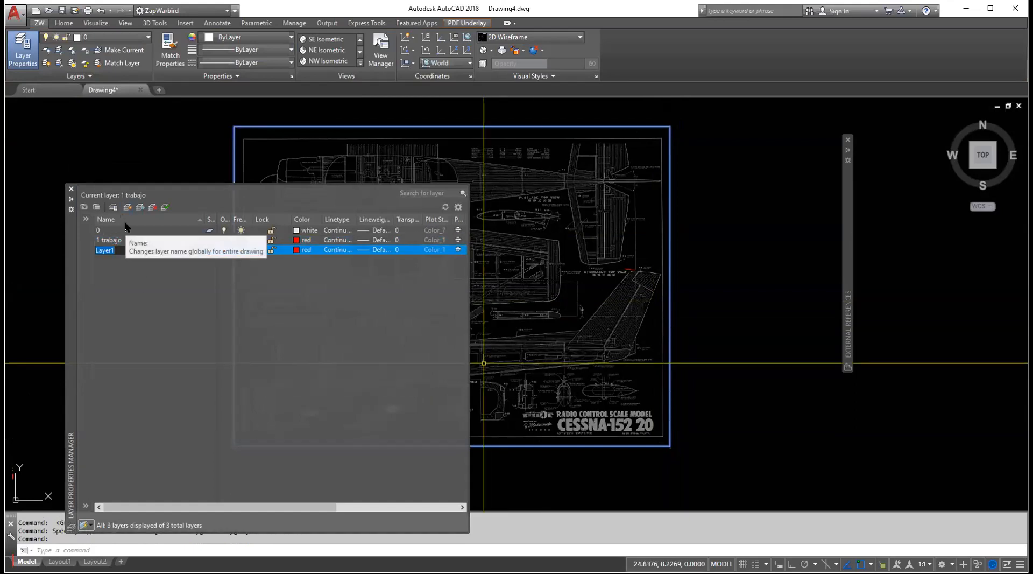
text(100 image)
key(Return)
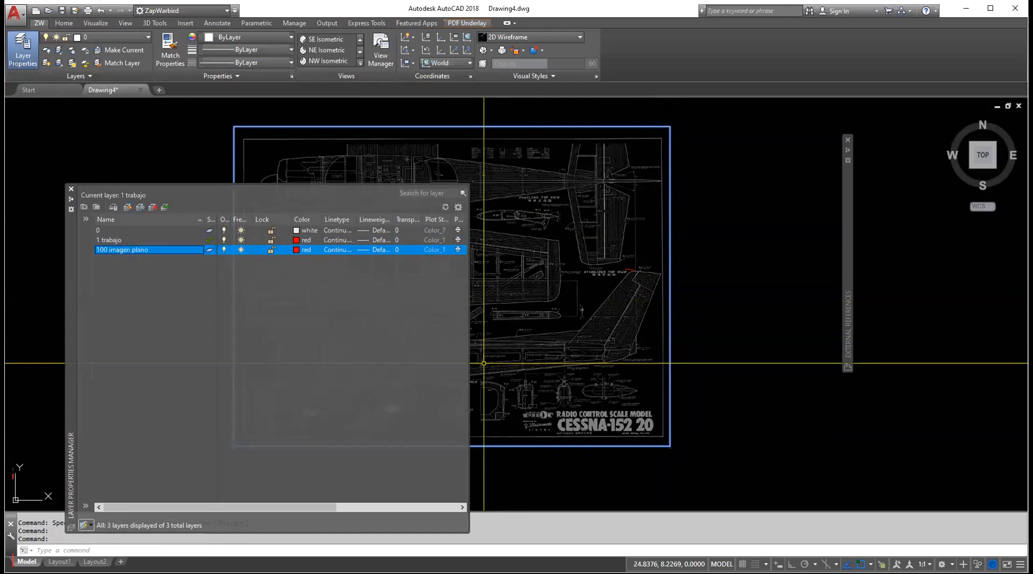
key(Escape)
key(Escape)
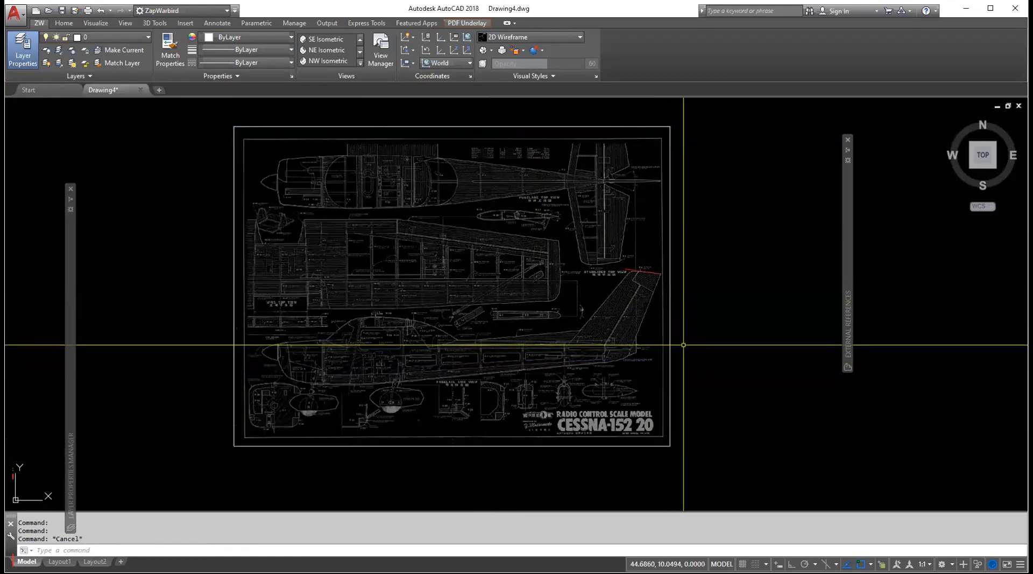
Select the Cessna PDF underlay and assign it to the 100 imagen plano layer.
click(683, 351)
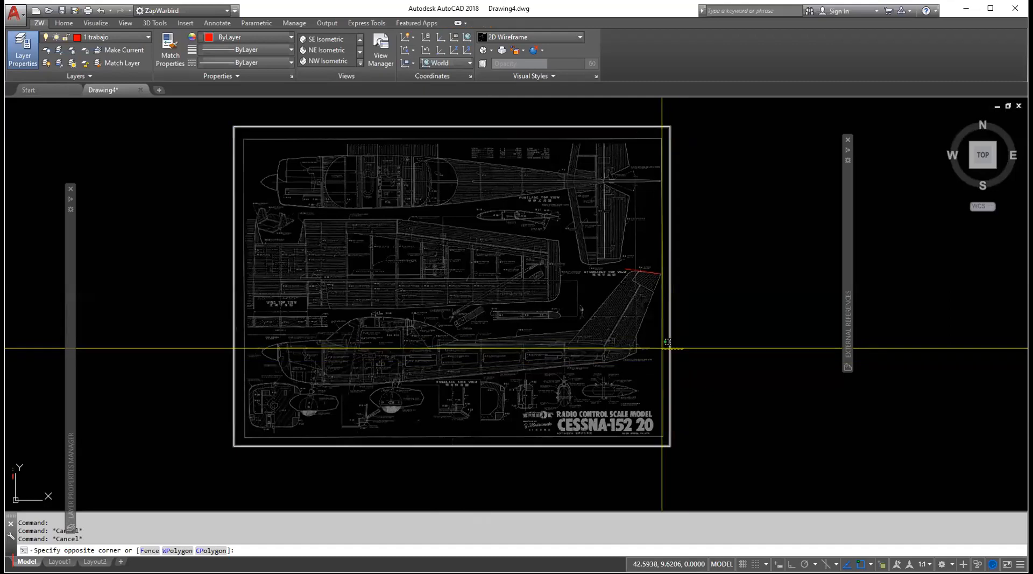
click(667, 348)
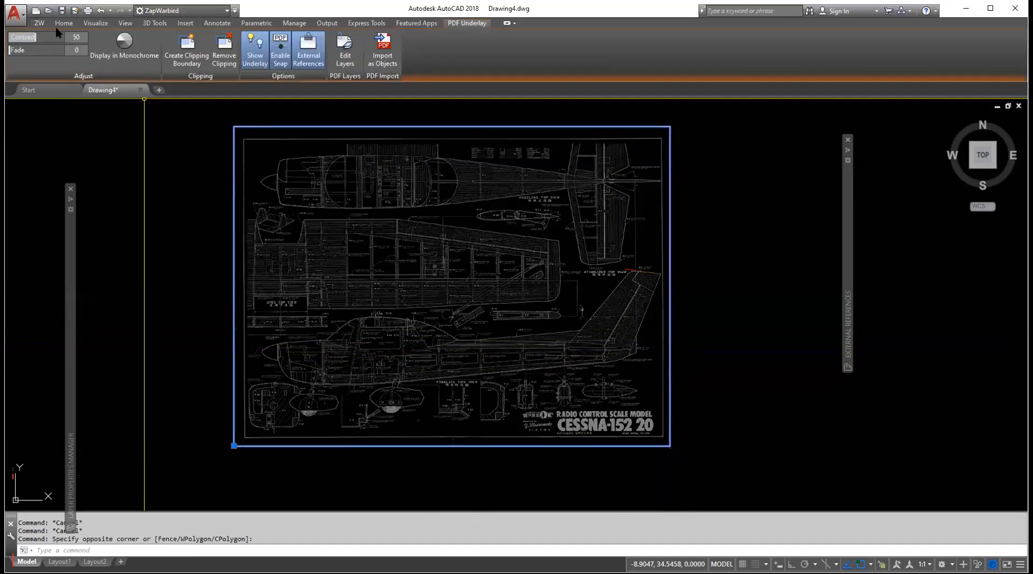
click(40, 22)
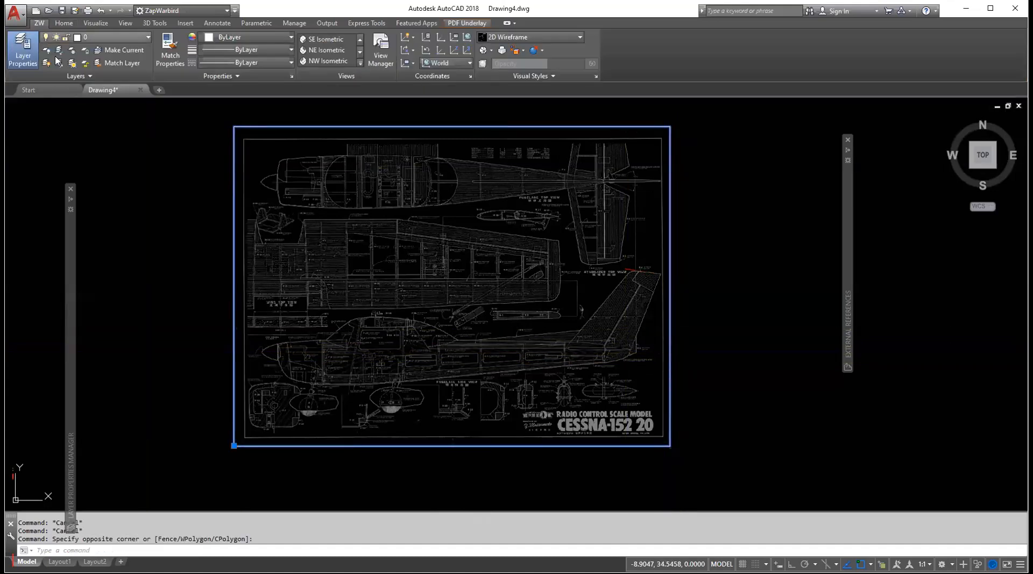
click(129, 40)
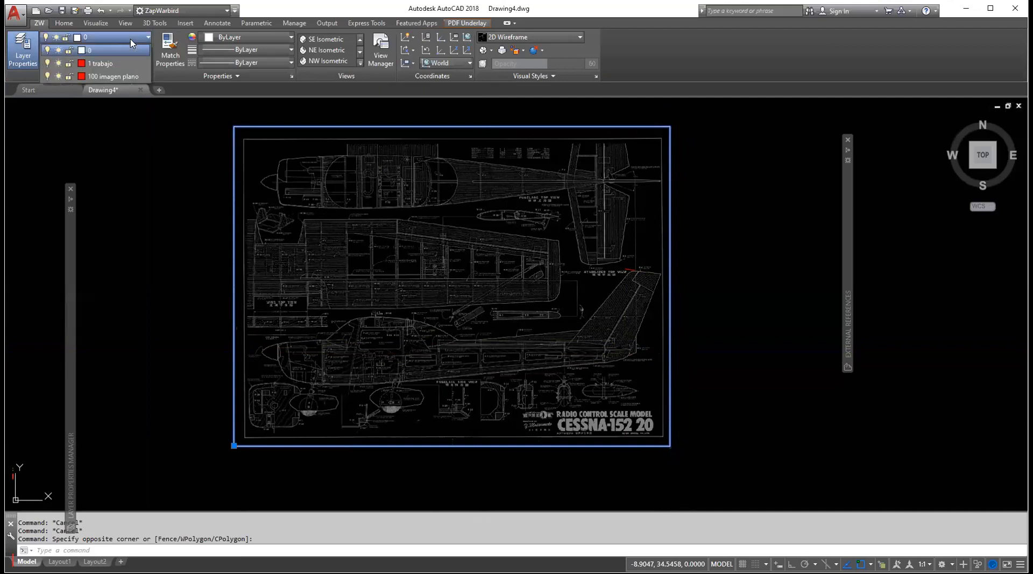
click(107, 77)
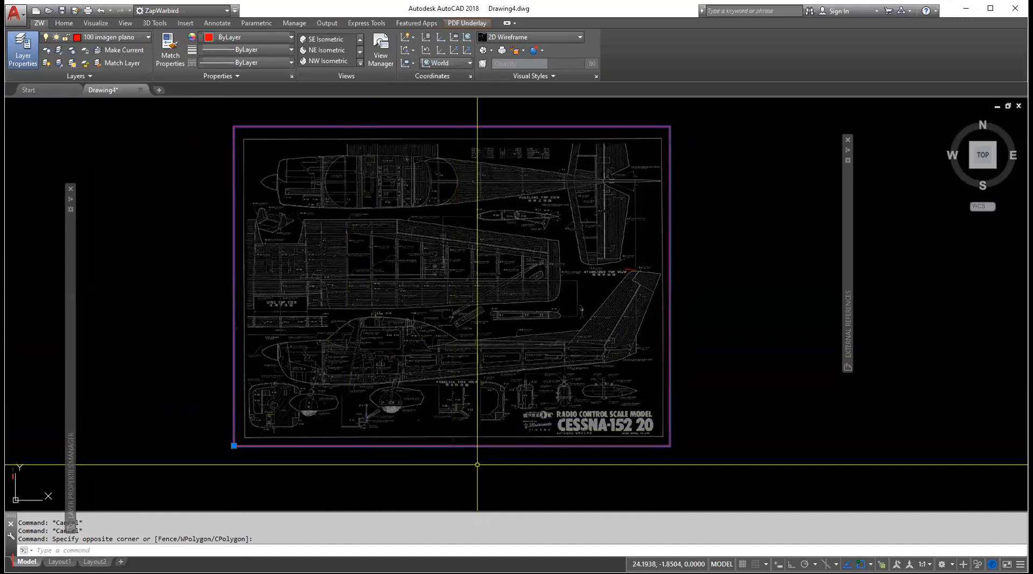
key(Escape)
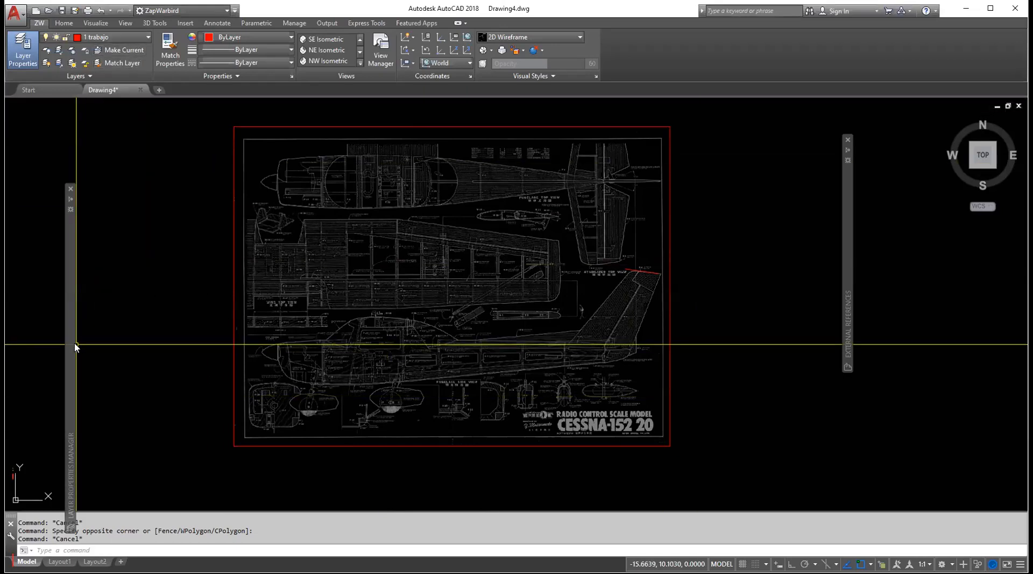
mouse_move(73, 350)
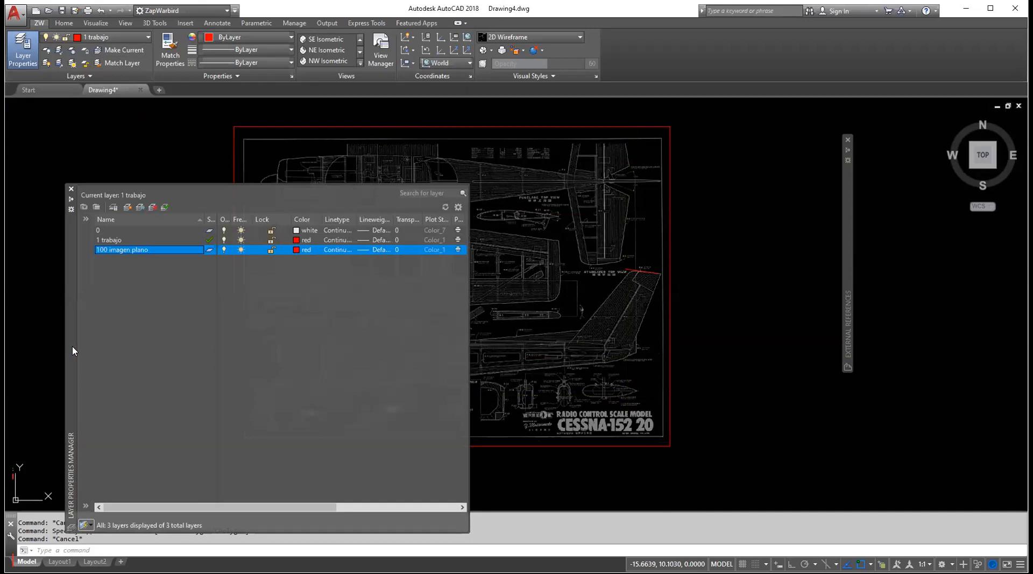
click(129, 153)
key(Escape)
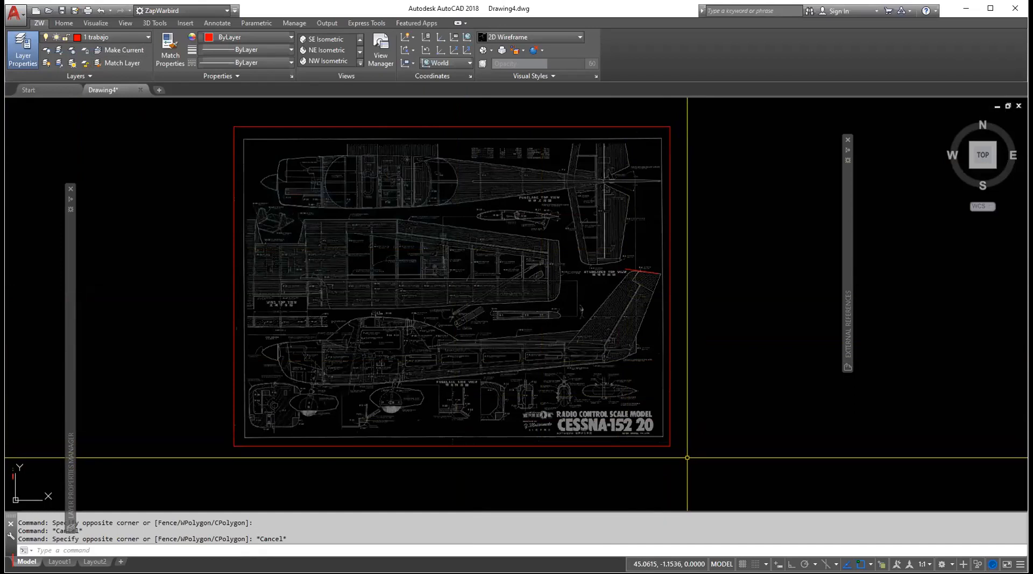
Select the PDF underlay again and move it back to layer 0.
click(687, 457)
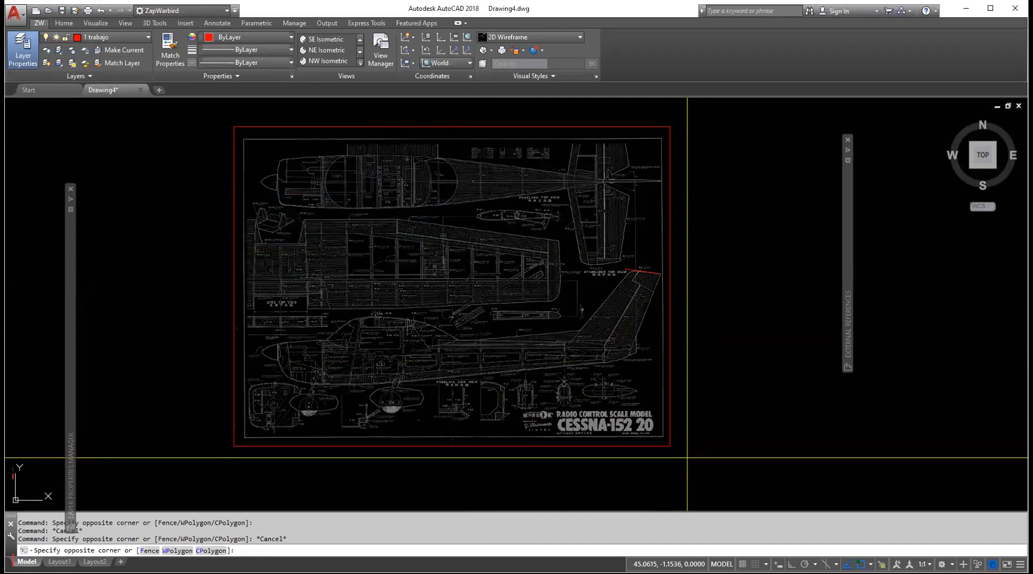
mouse_move(687, 457)
mouse_down()
mouse_move(611, 411)
mouse_move(669, 406)
mouse_move(611, 400)
mouse_up()
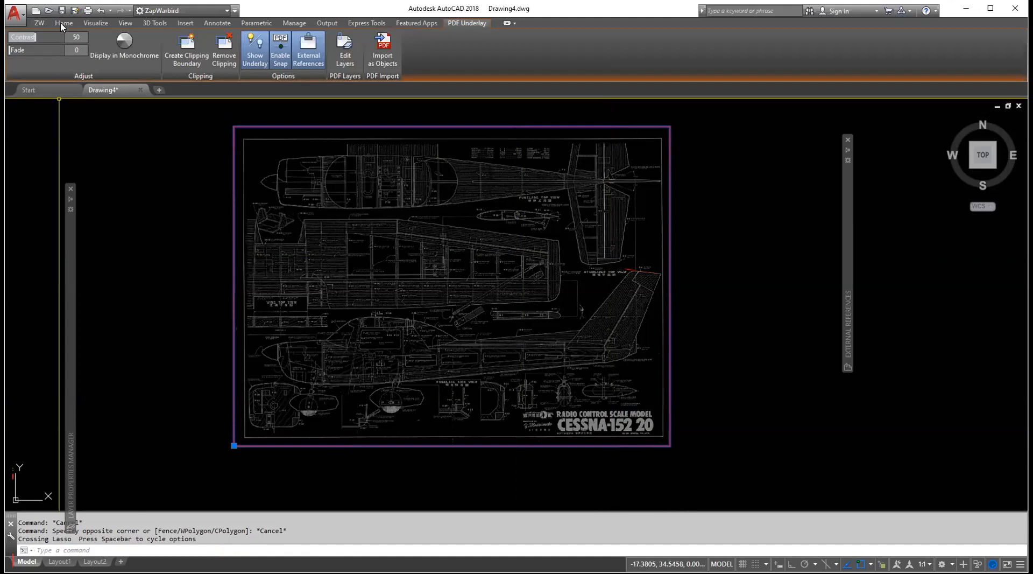
click(39, 22)
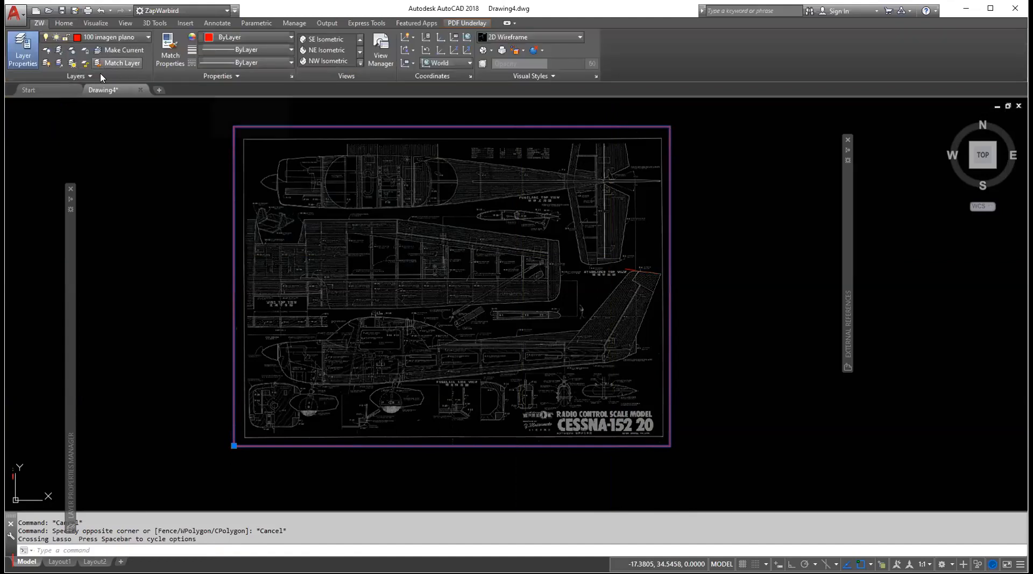
click(131, 41)
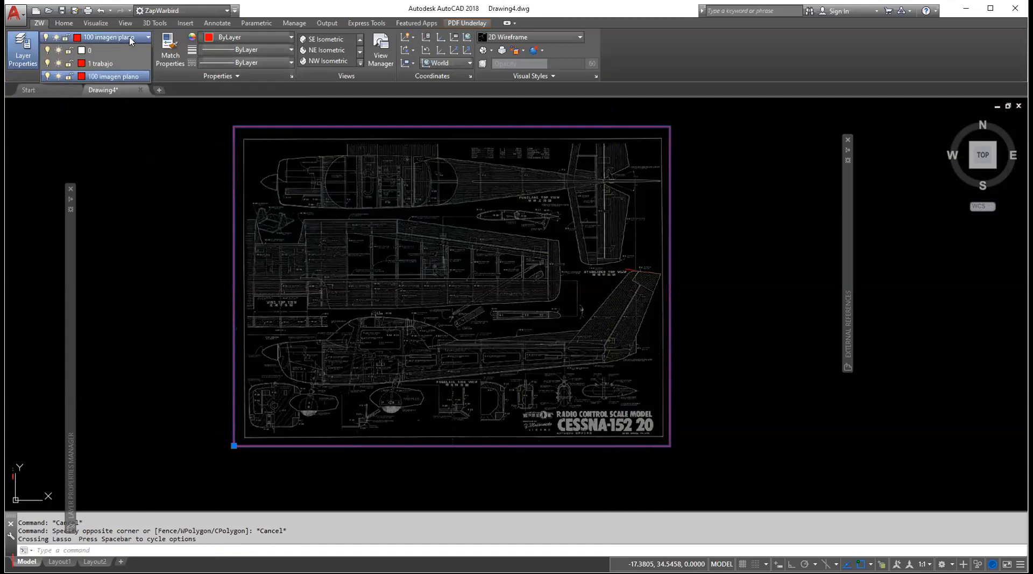
click(71, 25)
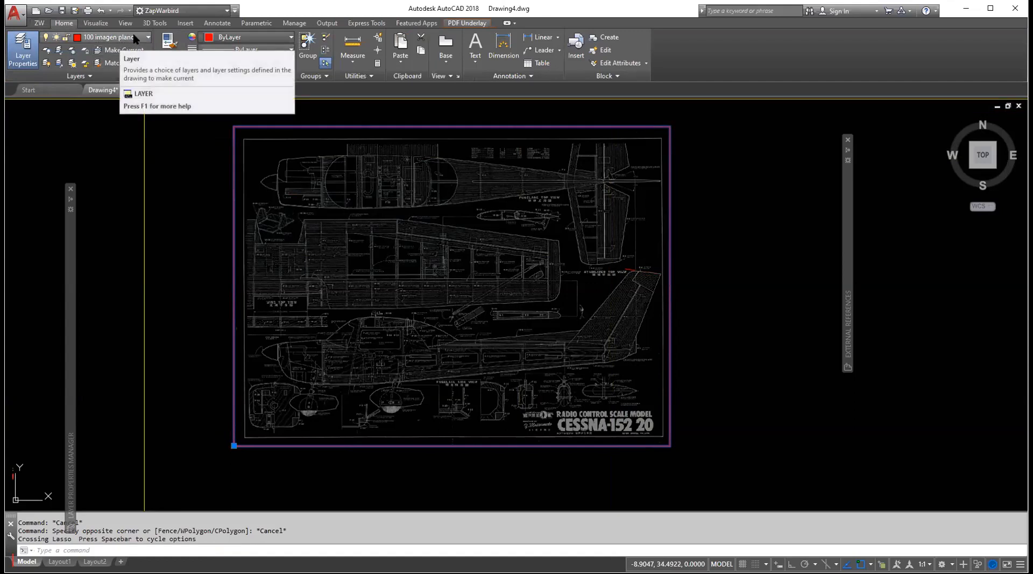
click(135, 39)
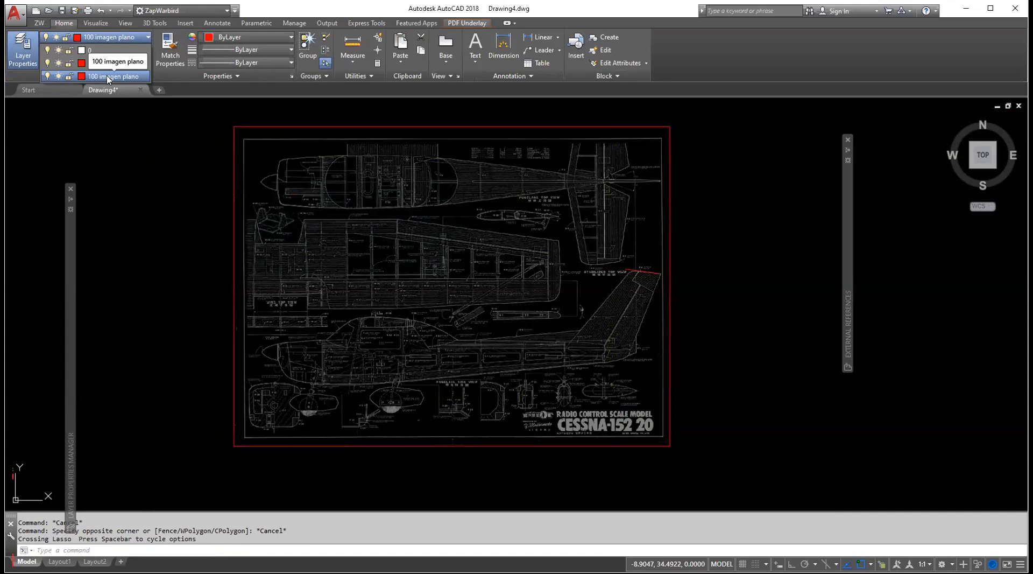
click(95, 54)
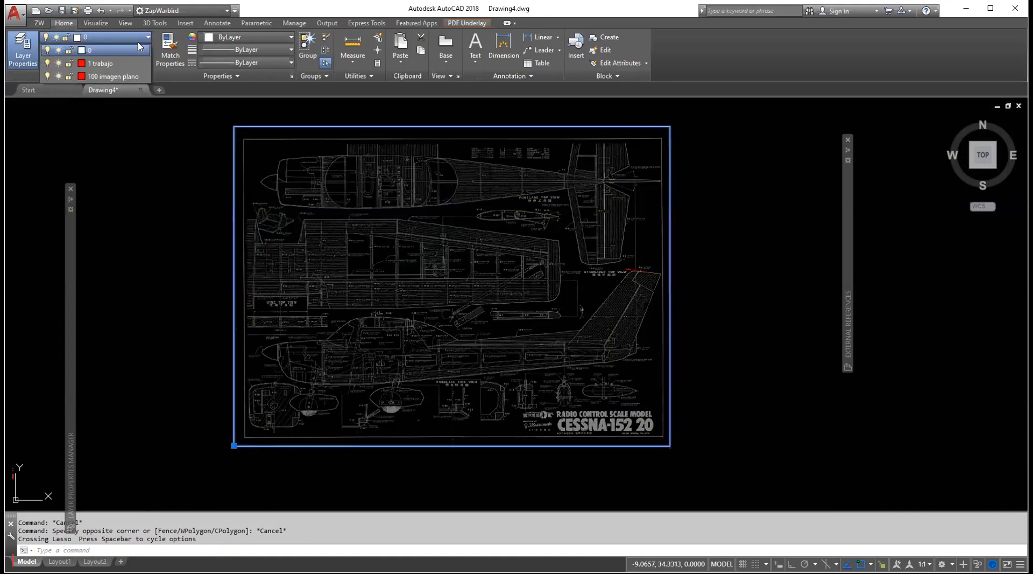
Transfer the selected PDF underlay from layer 0 to the 100 imagen plano layer and clear the selection.
click(692, 450)
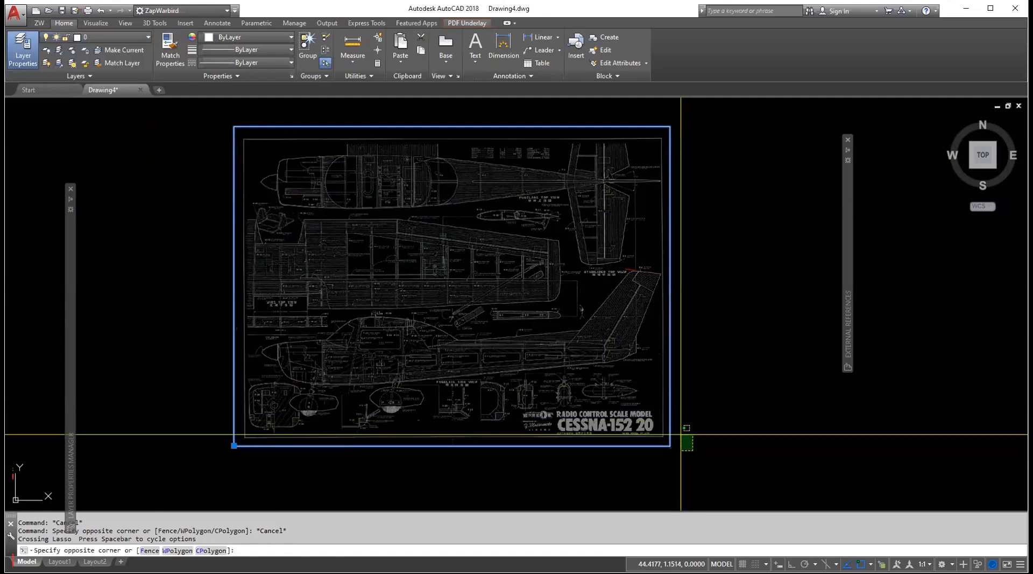
click(656, 422)
click(123, 38)
click(105, 69)
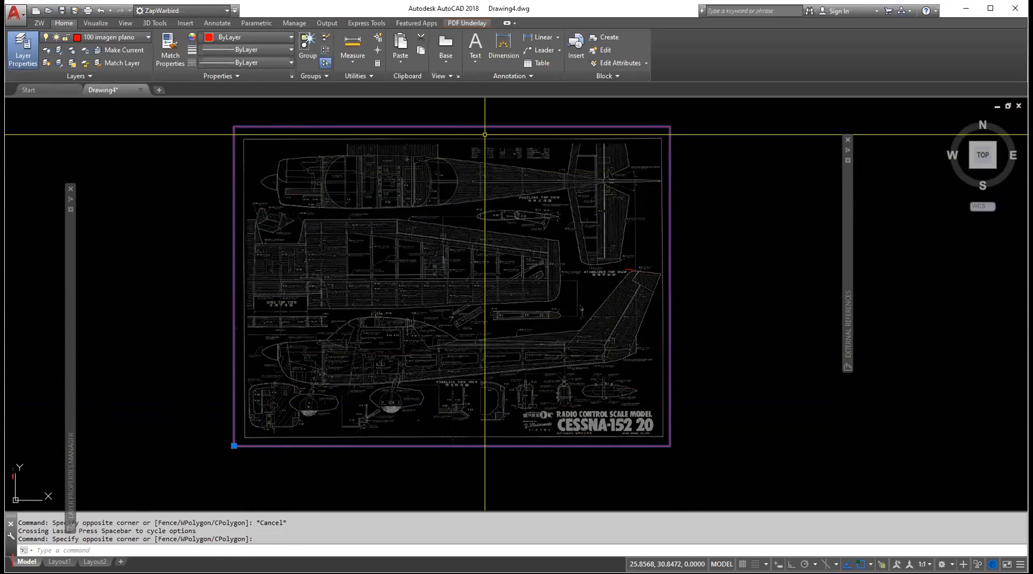
key(Escape)
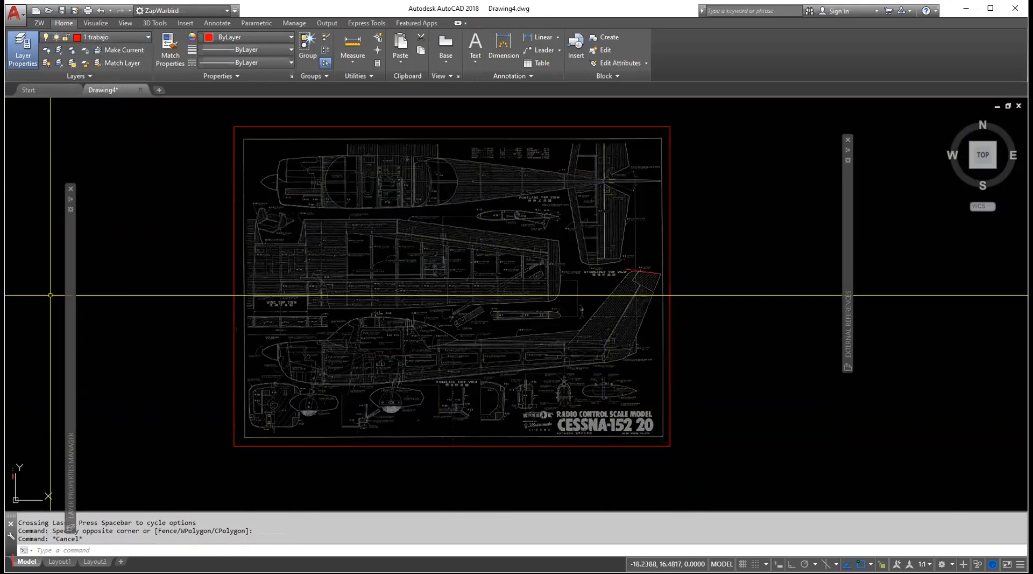
Set the color of the 100 imagen plano layer to green.
mouse_move(68, 323)
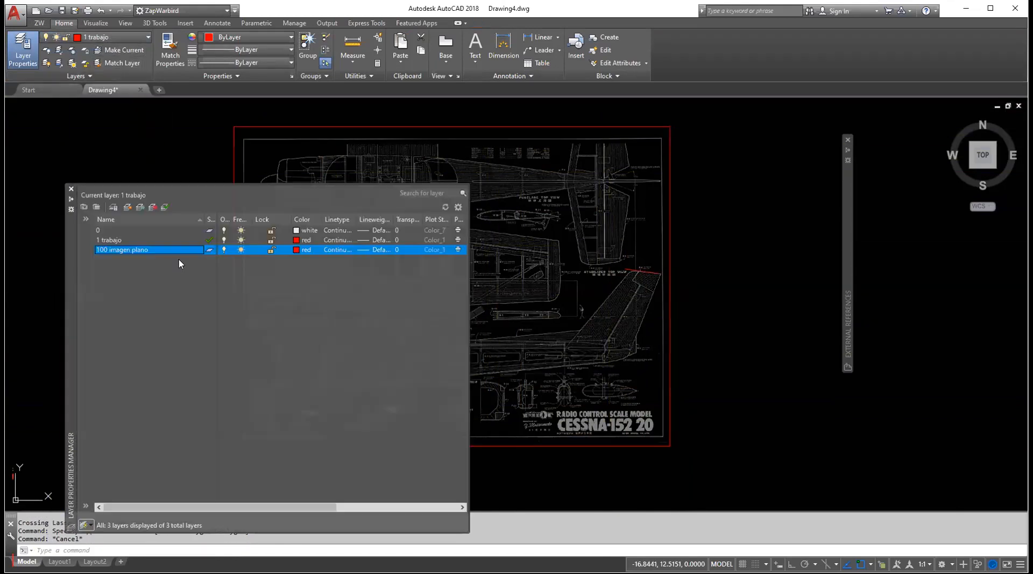
click(296, 250)
click(650, 282)
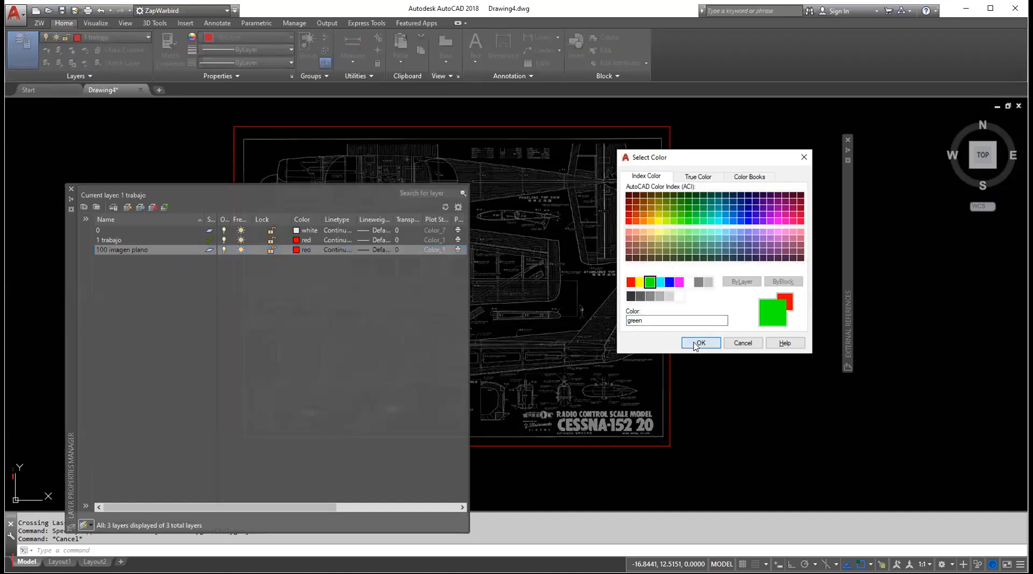
click(697, 343)
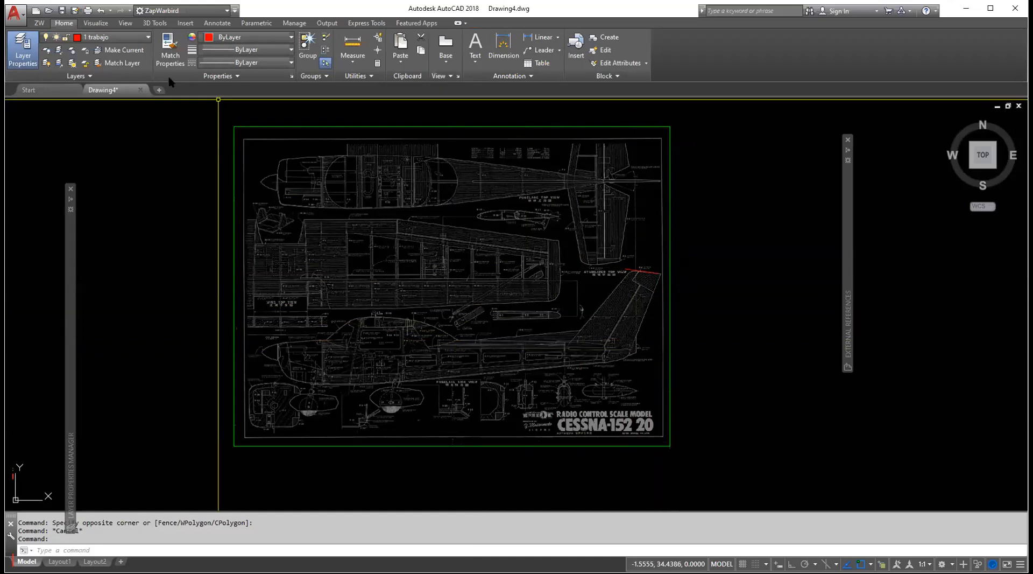
Freeze the 100 imagen plano layer by picking the underlay's frame, and thaw it again.
click(130, 38)
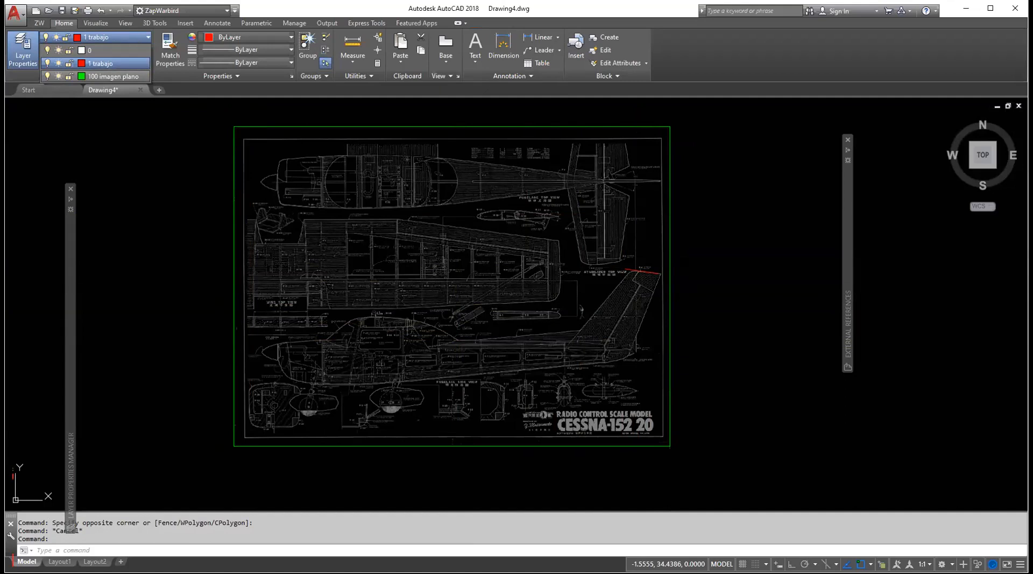
click(704, 349)
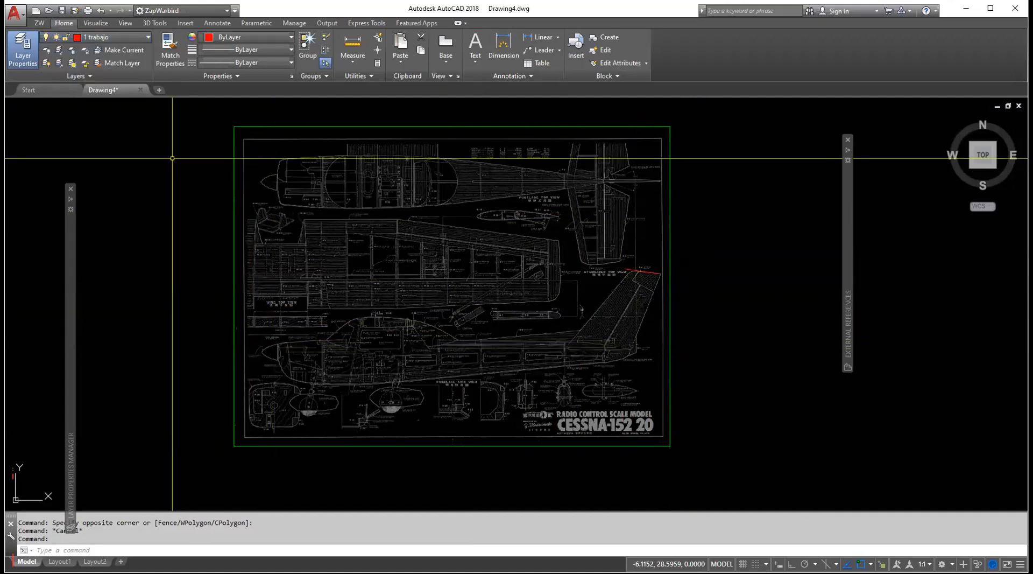
click(72, 51)
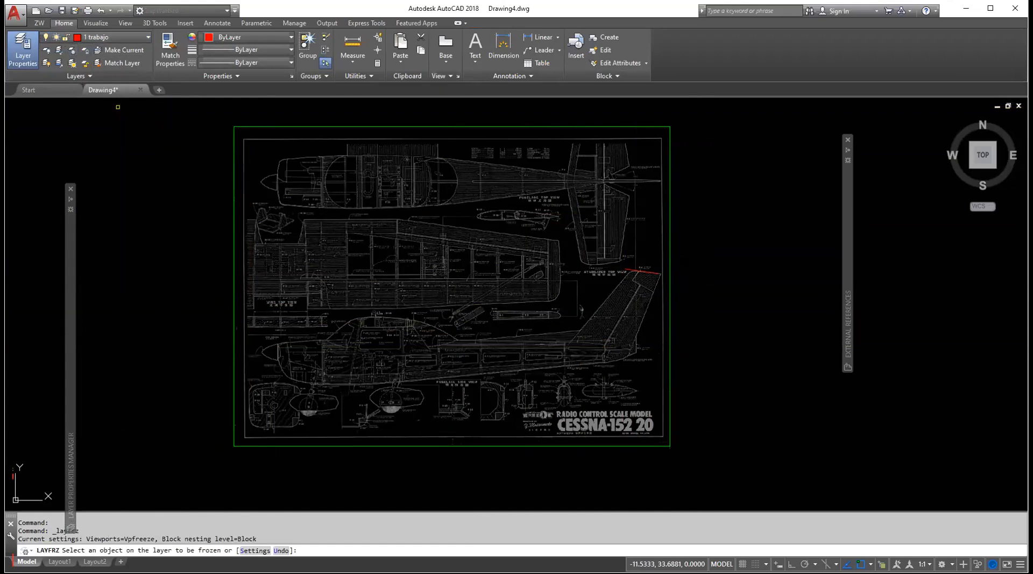
click(233, 146)
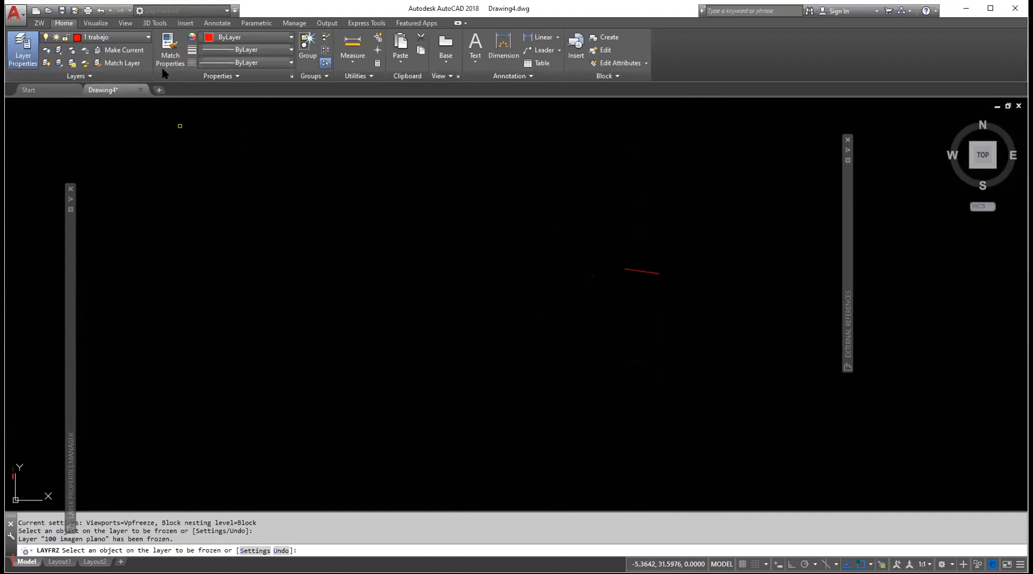
click(137, 36)
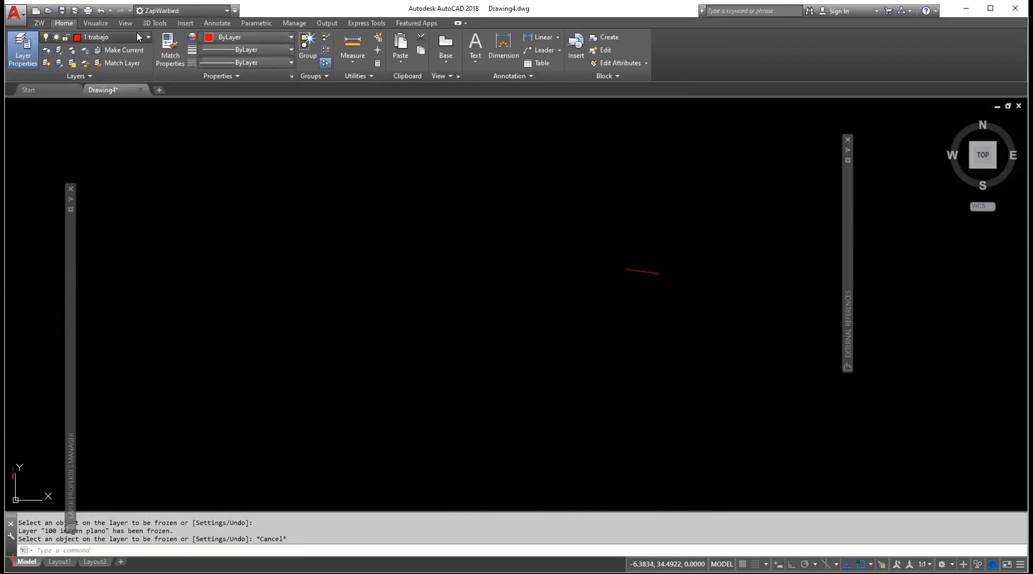
click(58, 76)
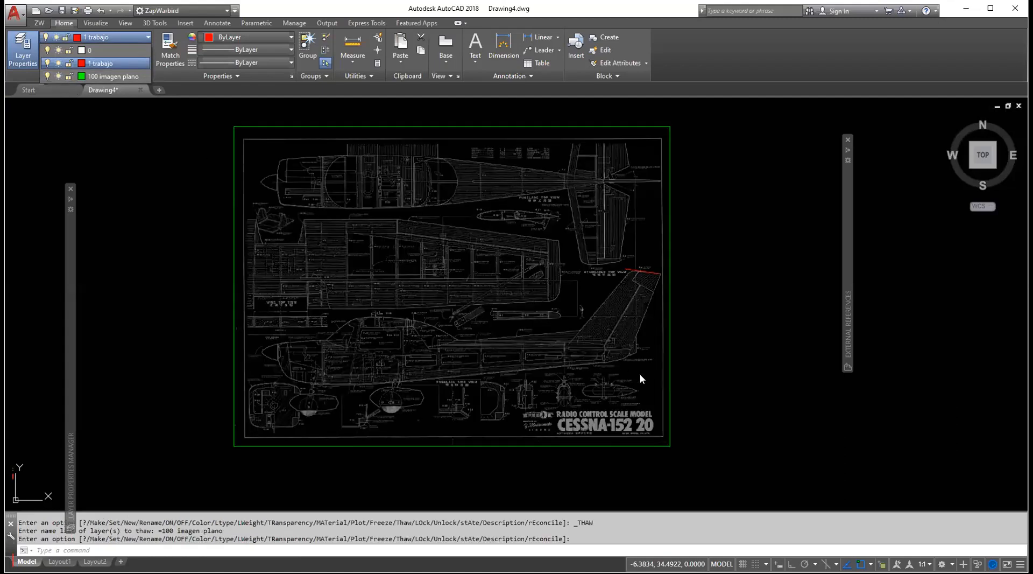
Trace the rudder's trailing edge with a line from the outer endpoint of the red top-edge line to just beyond the tail's lower contour.
scroll(661, 326, up, 6)
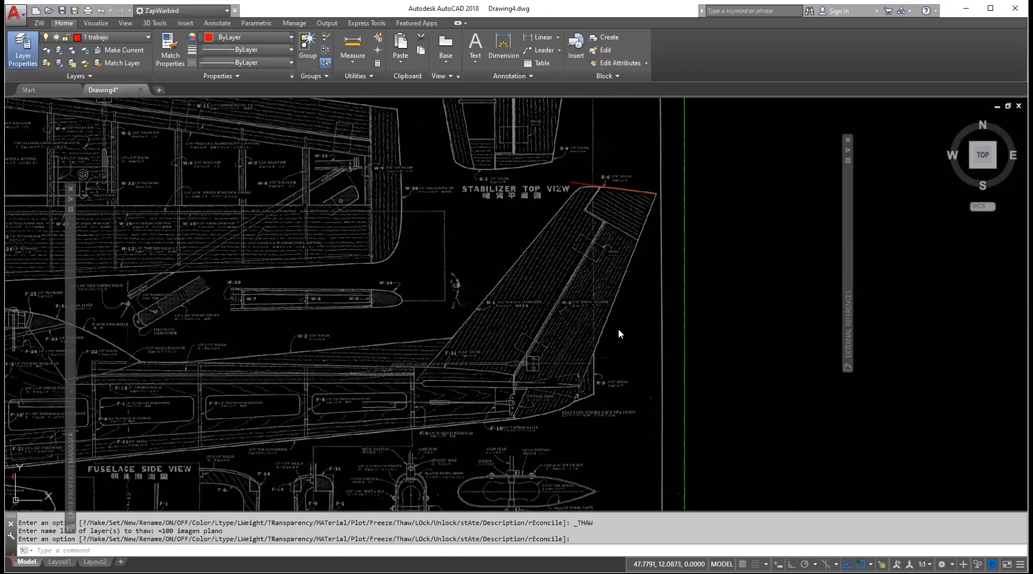
text(l)
key(Return)
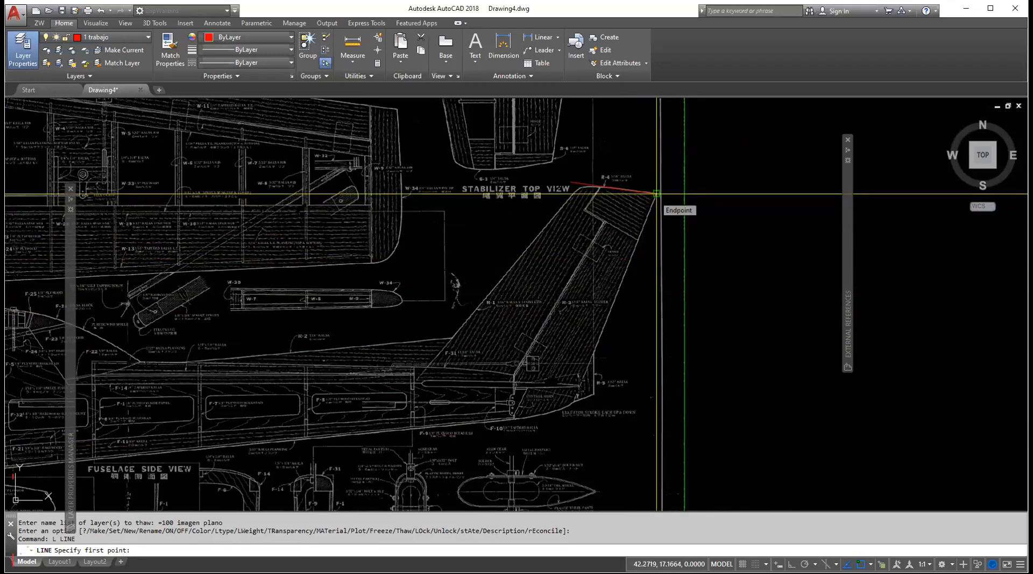
key(F3)
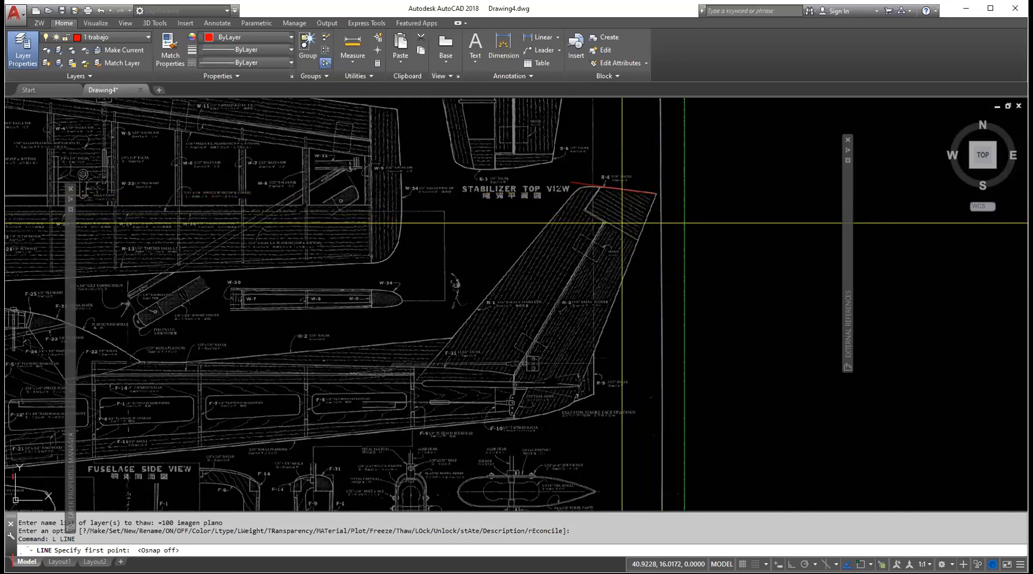
key(F3)
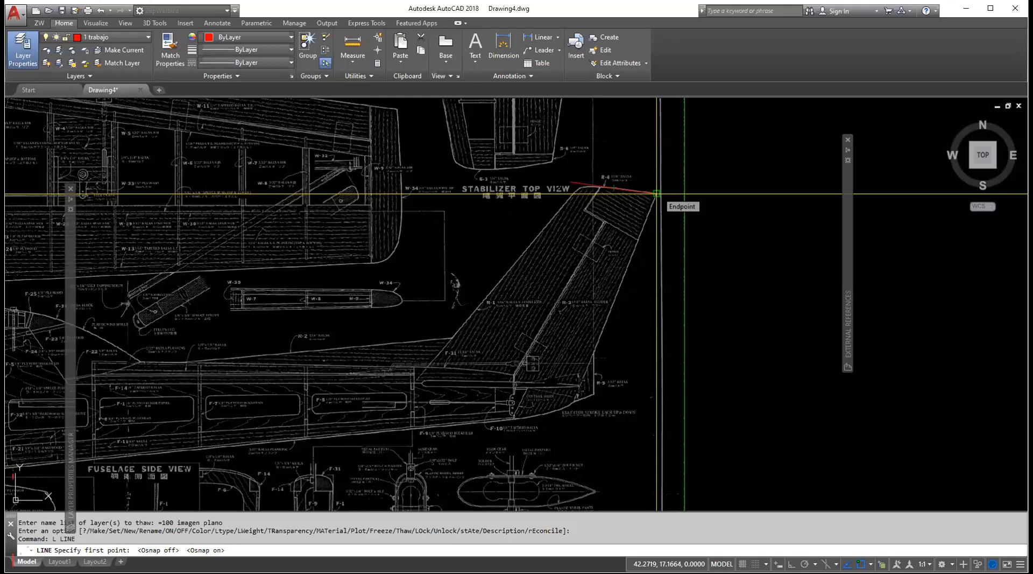
click(656, 193)
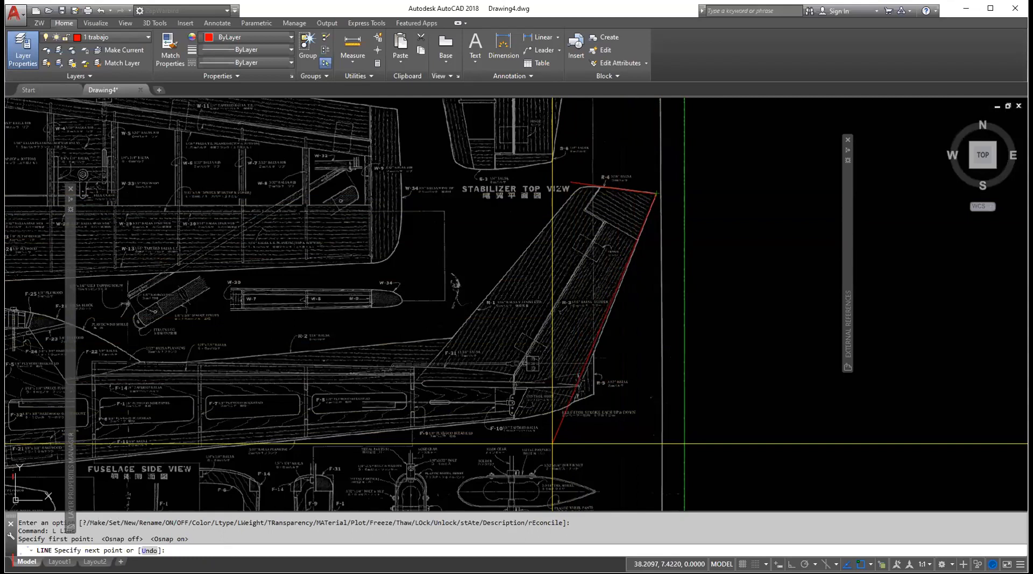
scroll(564, 431, up, 2)
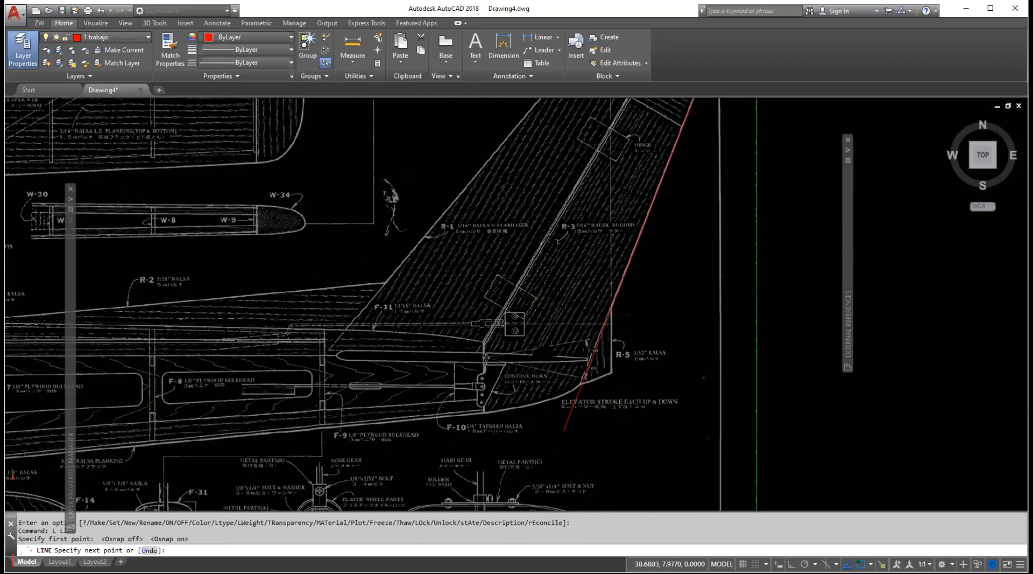
scroll(581, 355, up, 6)
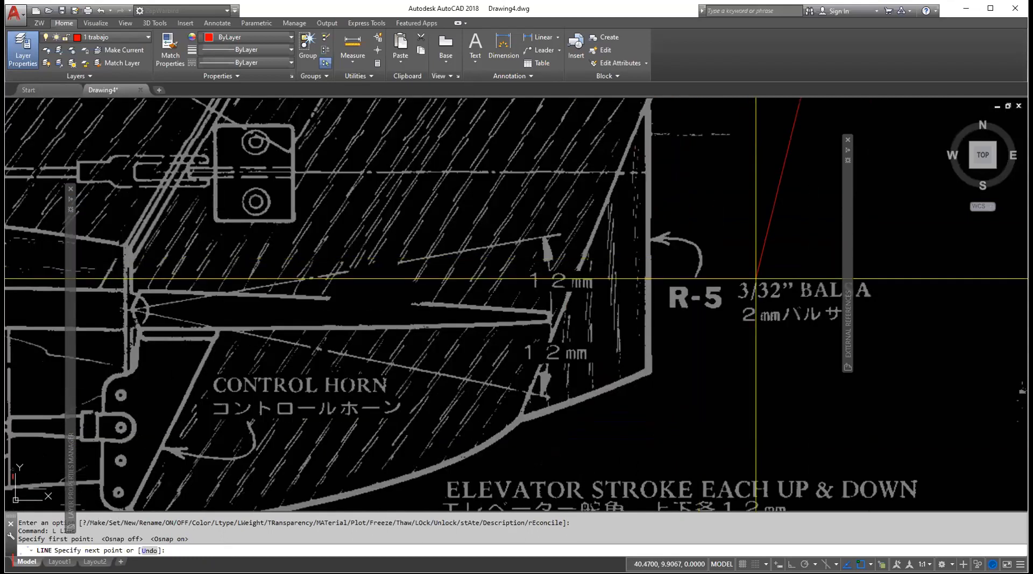
click(496, 480)
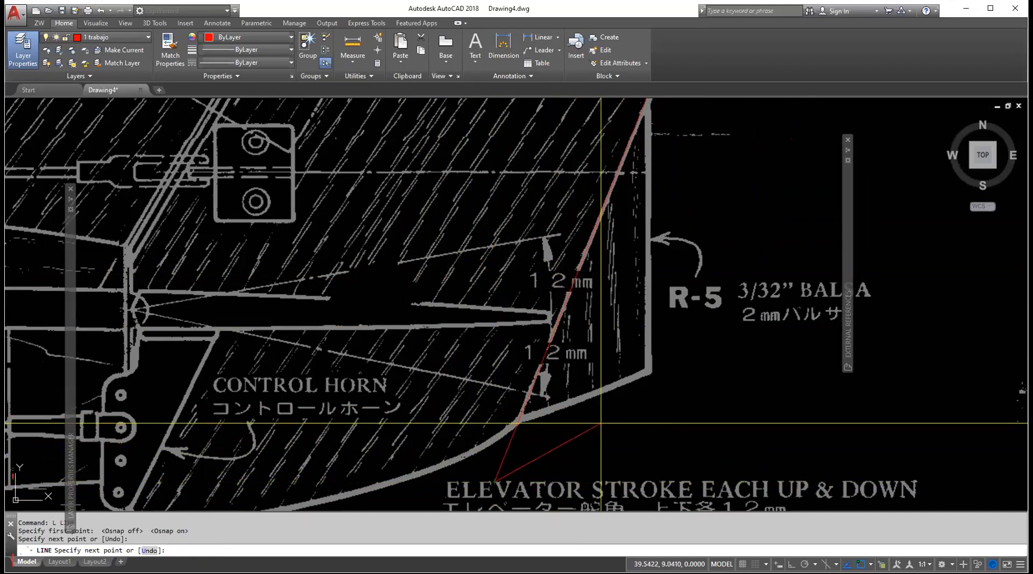
key(Return)
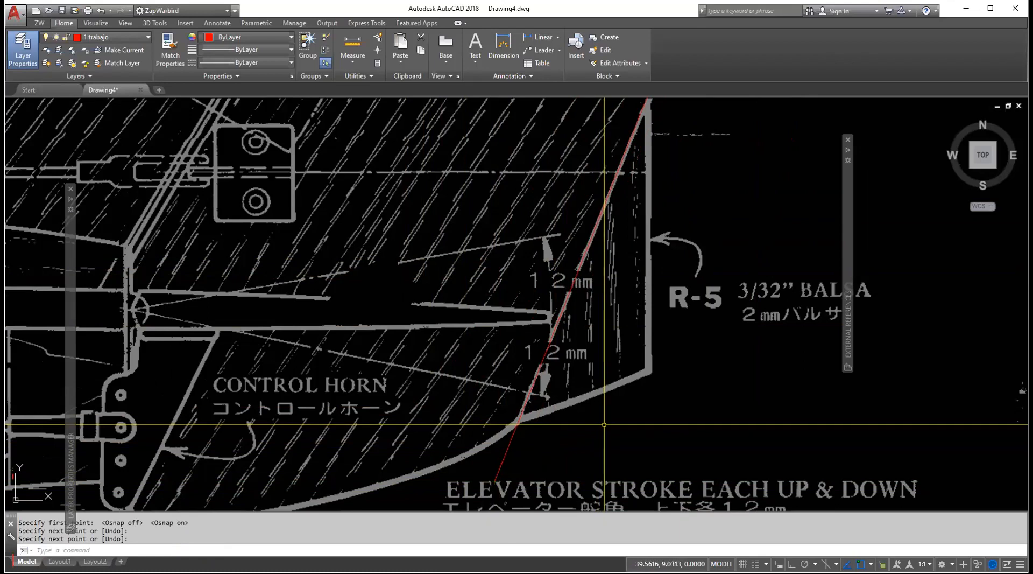
Trace the vertical stabilizer's leading edge with a line from its lower front corner up past the red top-edge line.
scroll(601, 418, down, 5)
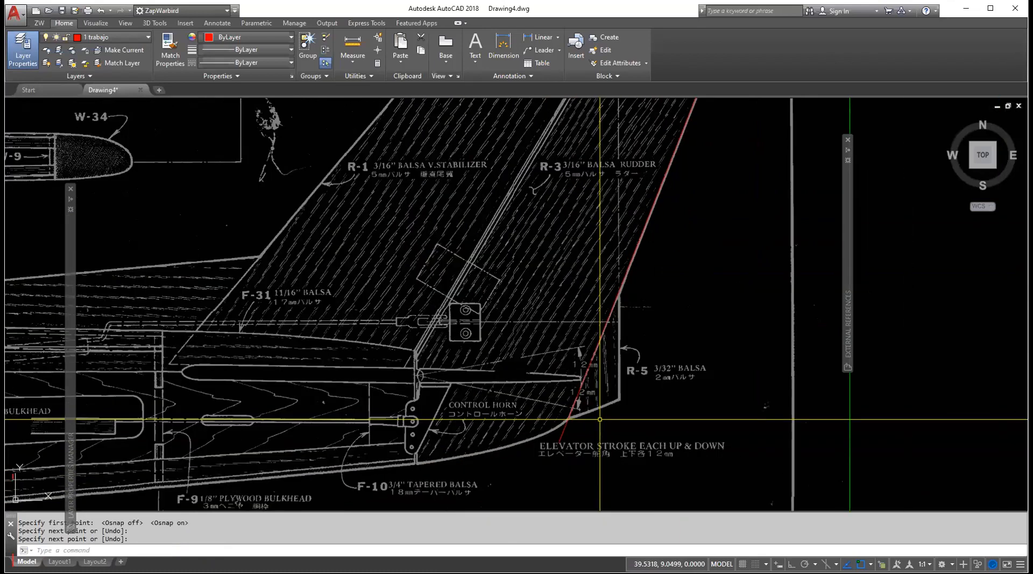
scroll(600, 419, down, 2)
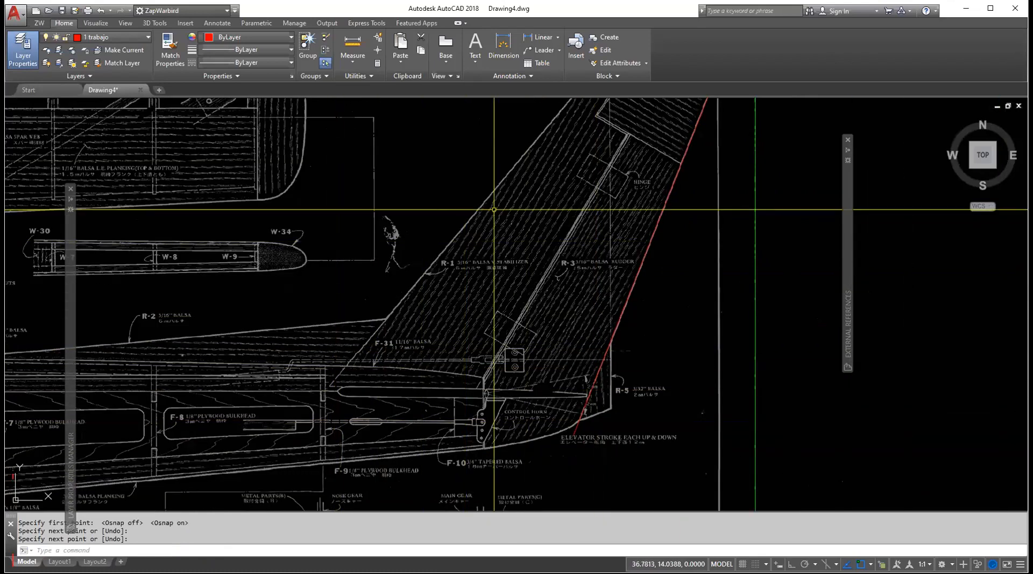
scroll(328, 380, up, 2)
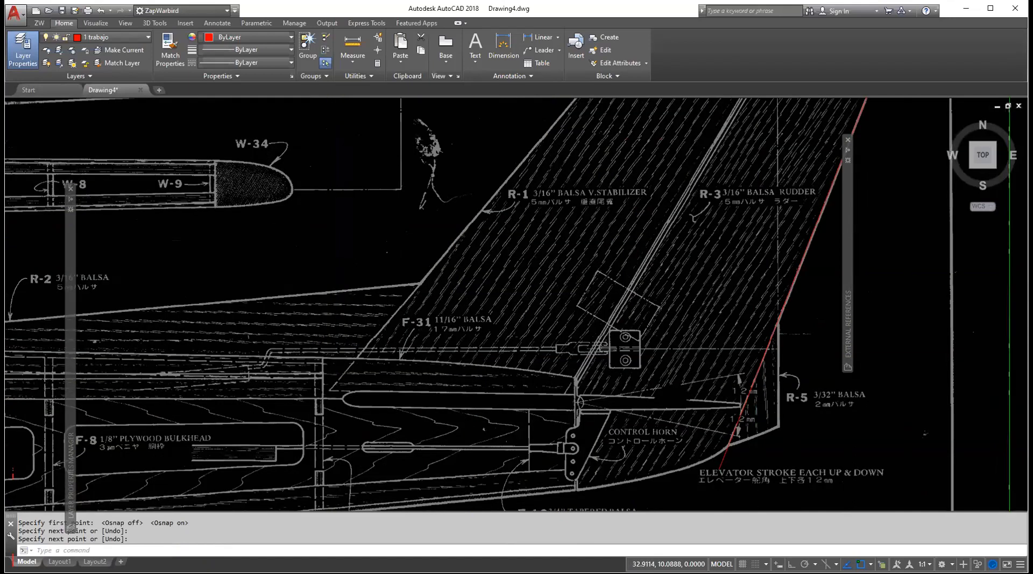
scroll(347, 377, up, 2)
scroll(329, 379, up, 2)
text(L)
key(Return)
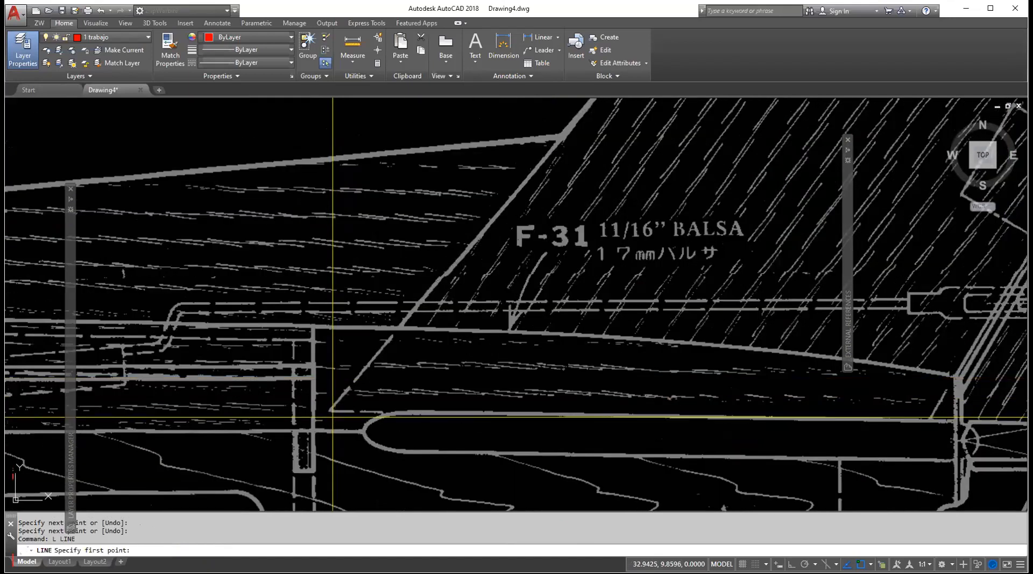
click(331, 410)
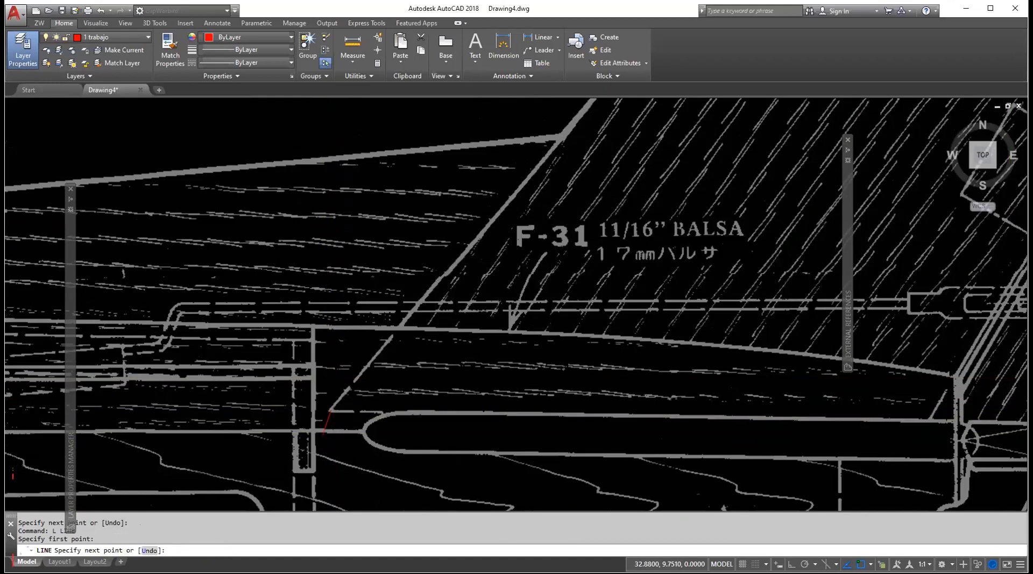
scroll(323, 433, down, 6)
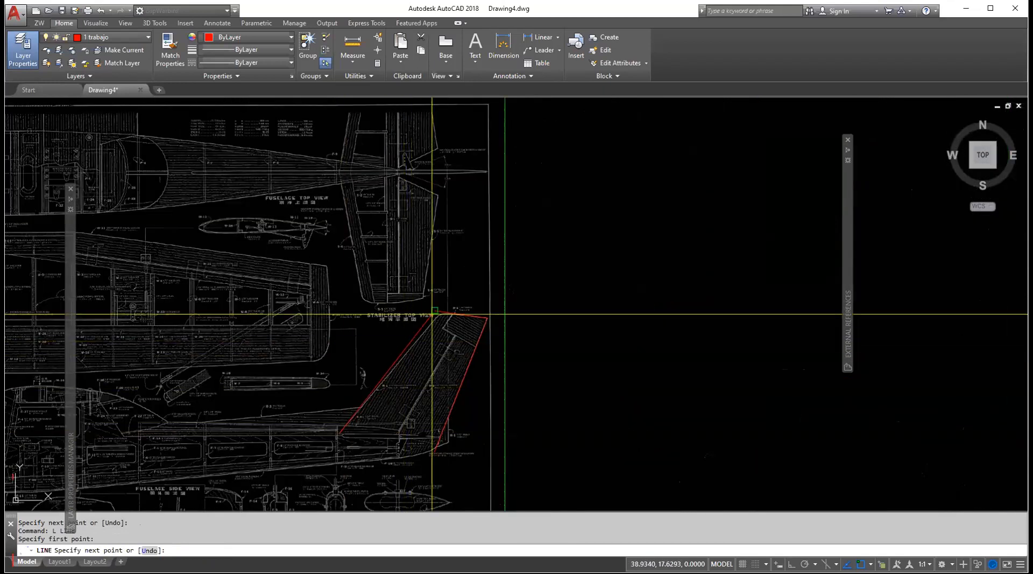
scroll(434, 318, up, 3)
scroll(434, 317, up, 2)
scroll(438, 318, up, 2)
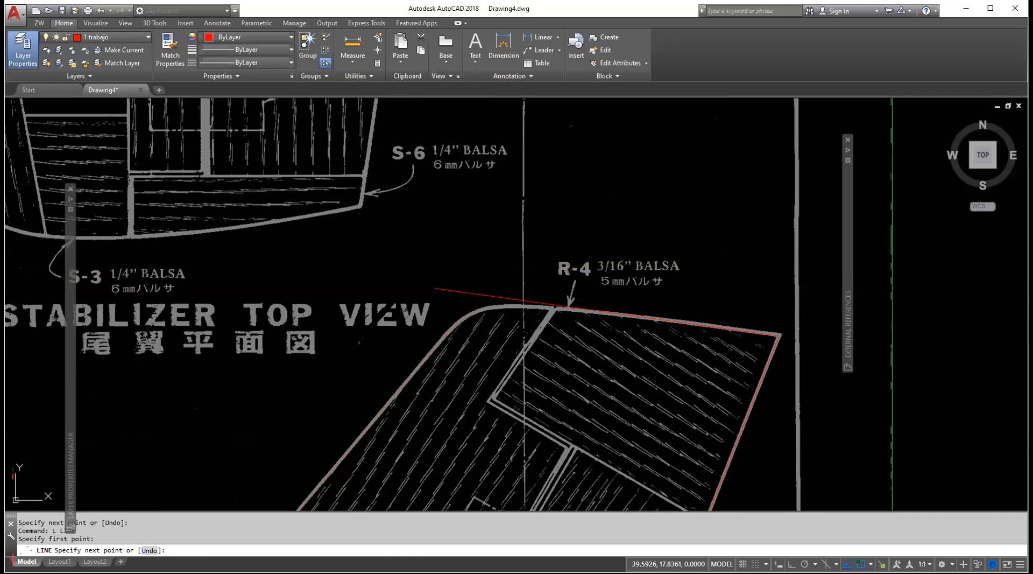
key(Return)
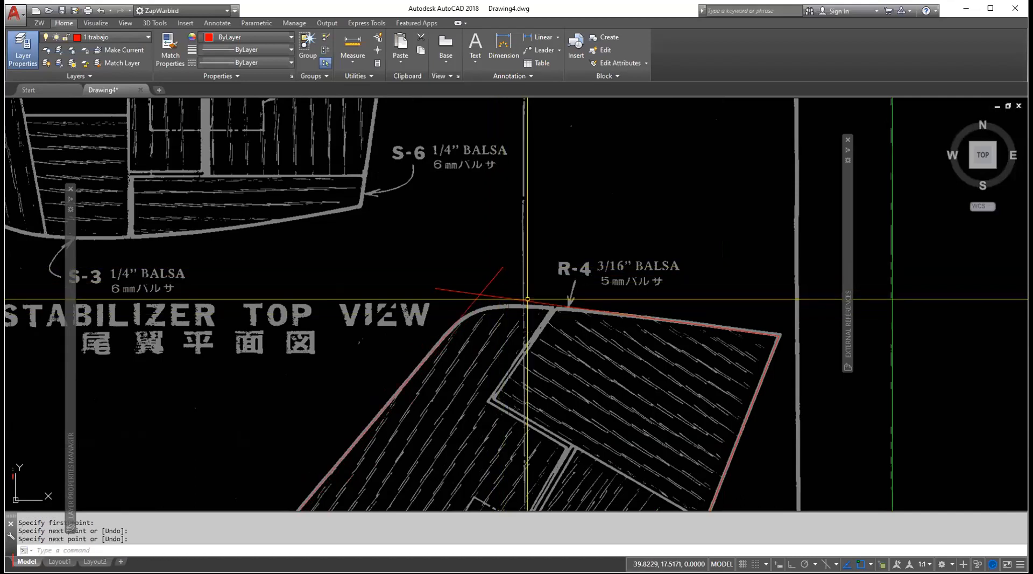
Trace the vertical stabilizer's base with a line from the leading-edge line's lower endpoint to the rudder hinge at the end of the fuselage.
scroll(500, 277, down, 3)
scroll(513, 264, down, 2)
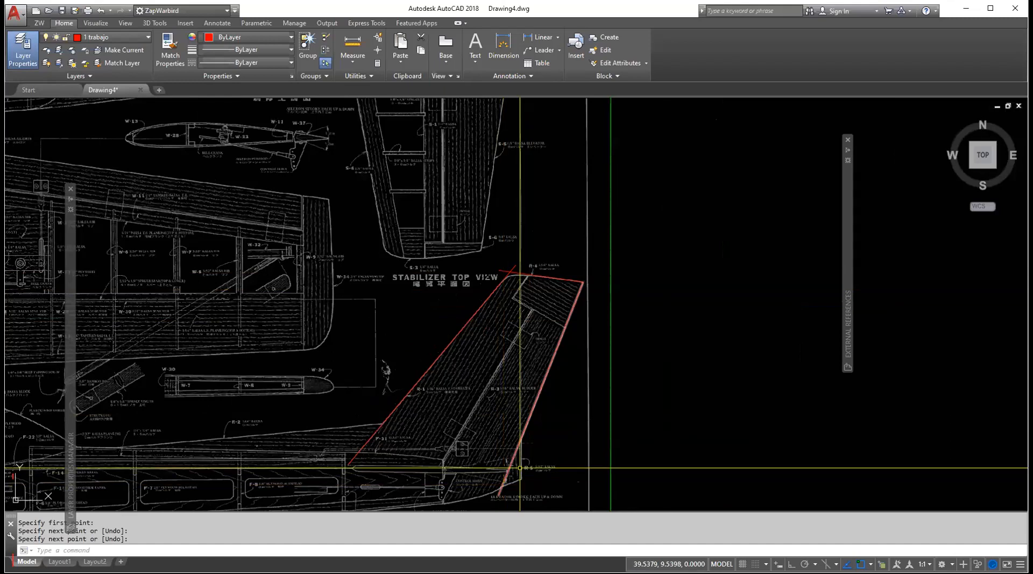
scroll(416, 494, up, 4)
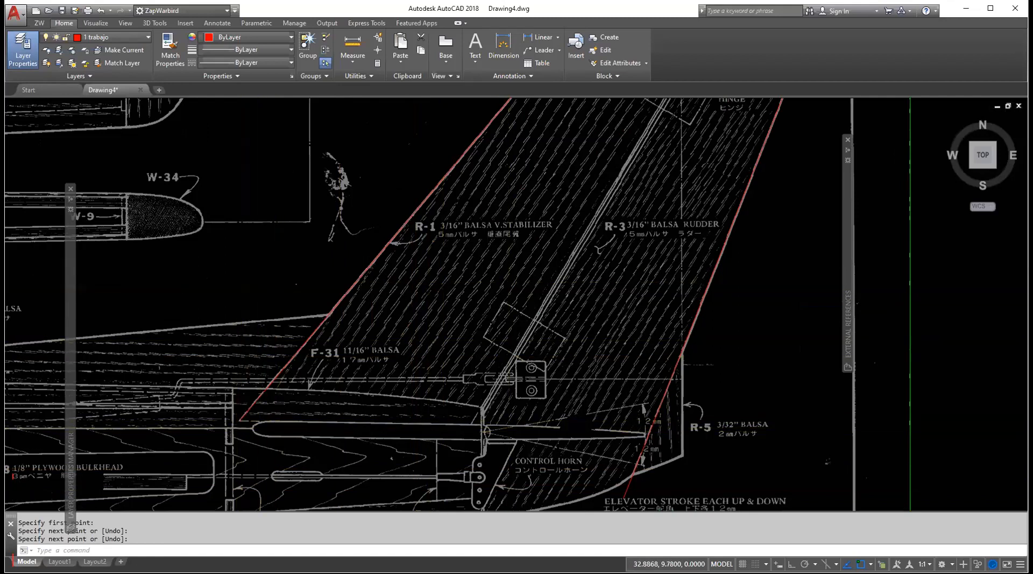
scroll(237, 427, up, 2)
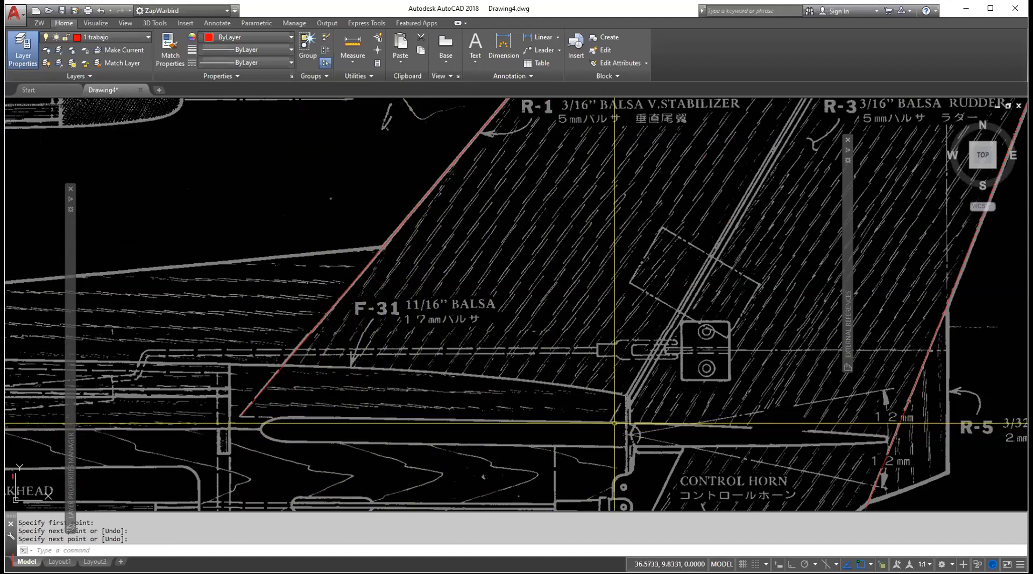
scroll(613, 423, down, 3)
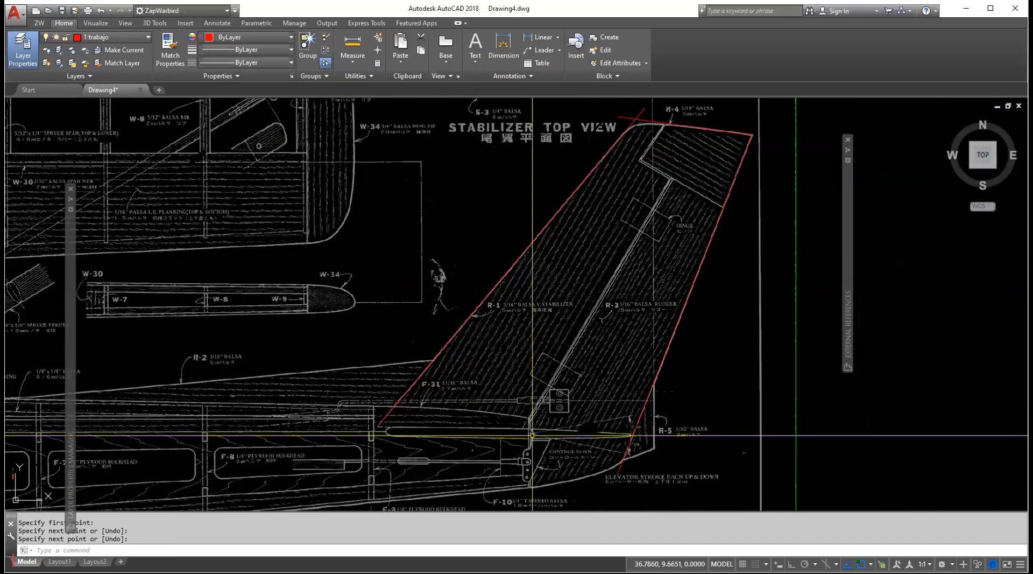
scroll(544, 425, up, 2)
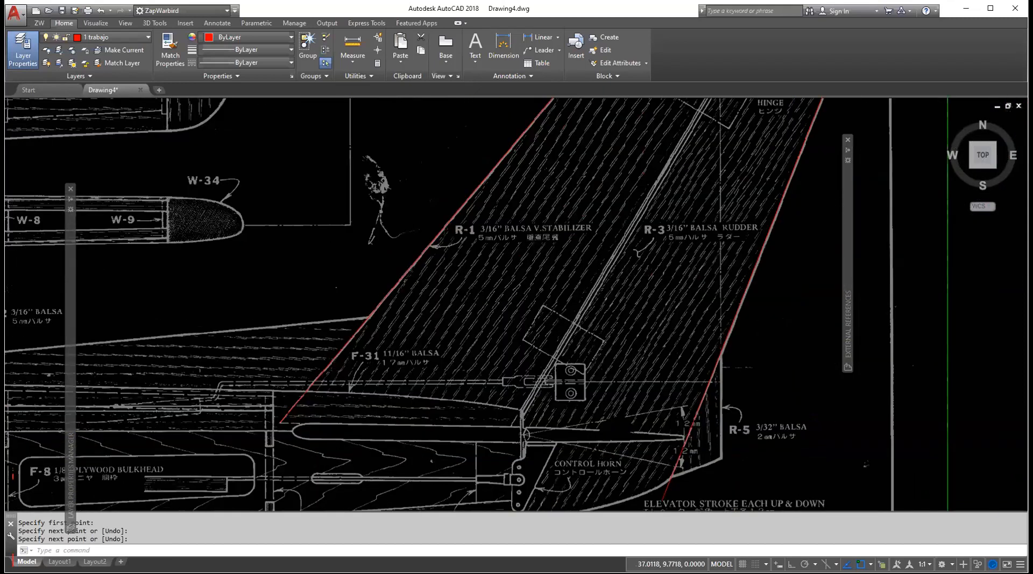
scroll(493, 423, up, 2)
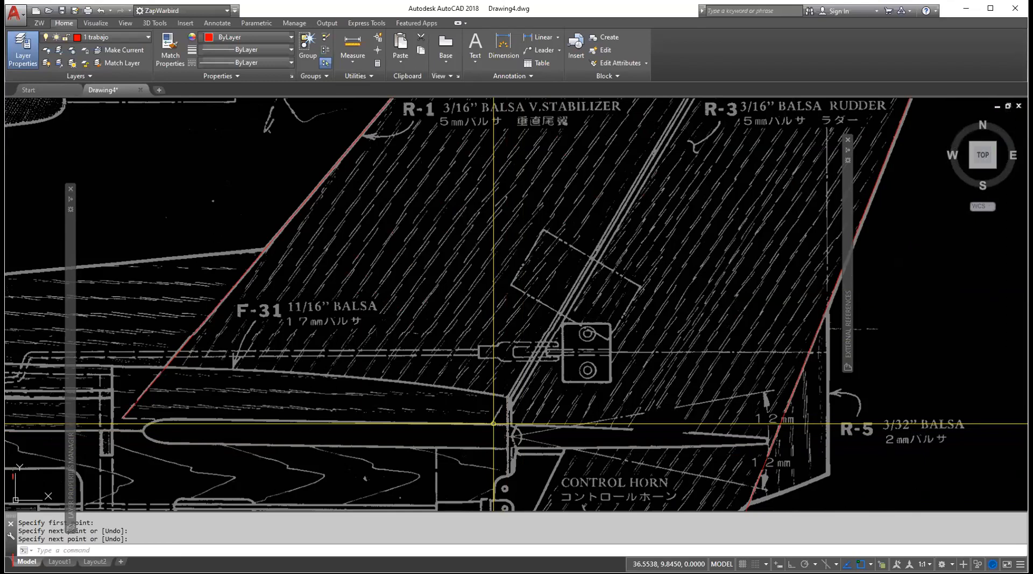
scroll(587, 402, down, 2)
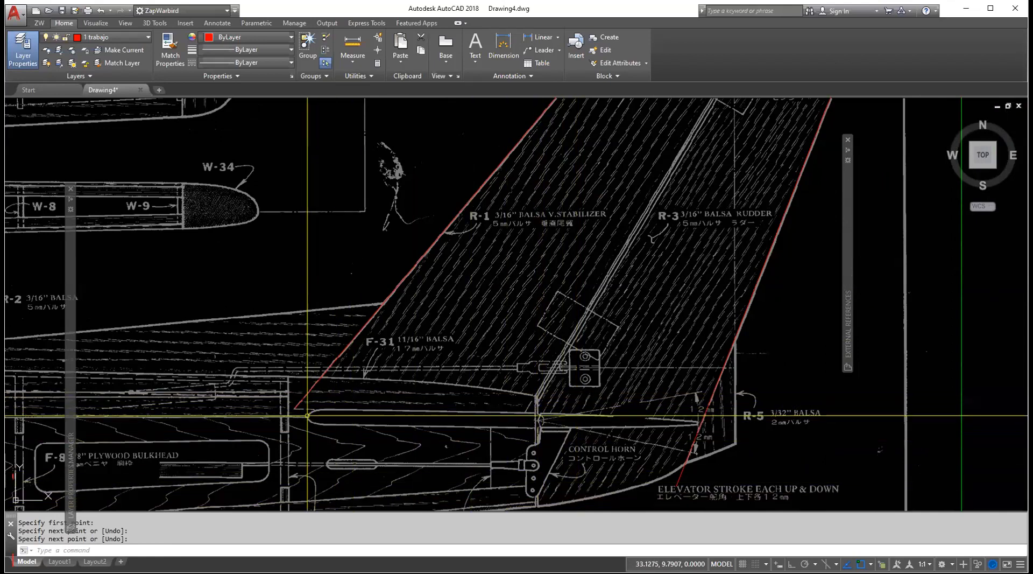
text(L)
key(Return)
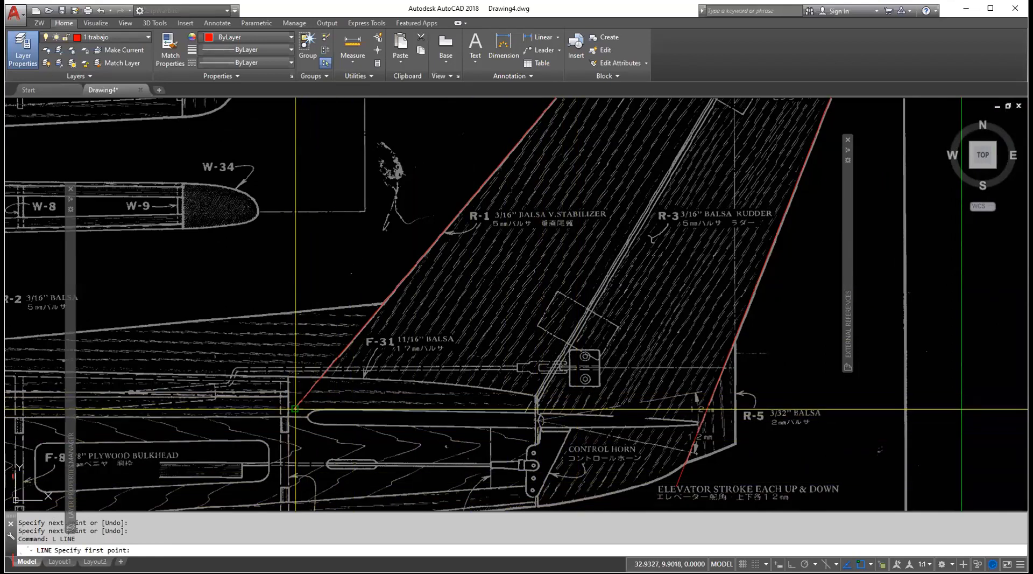
click(295, 409)
scroll(533, 409, up, 2)
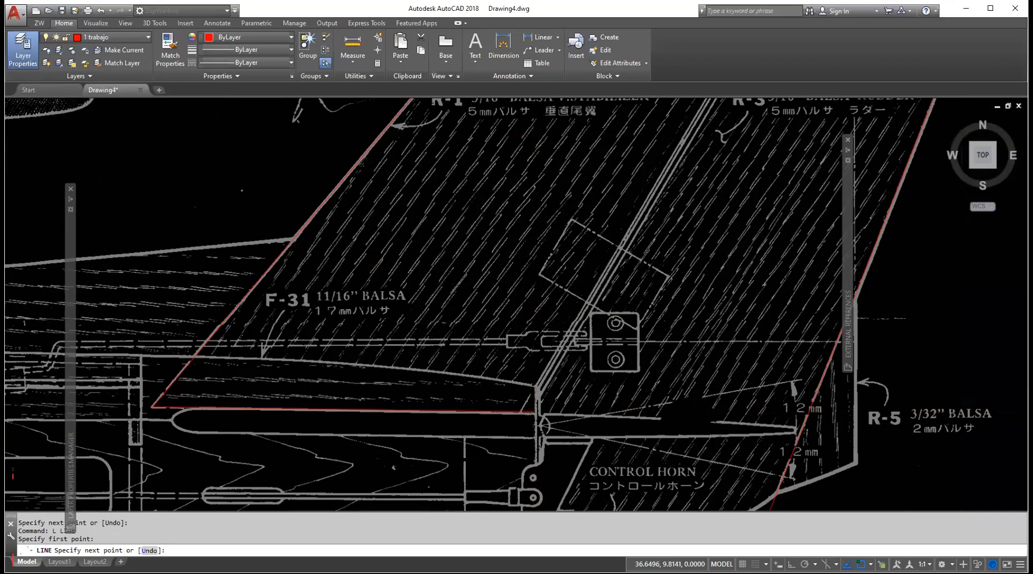
scroll(538, 409, up, 2)
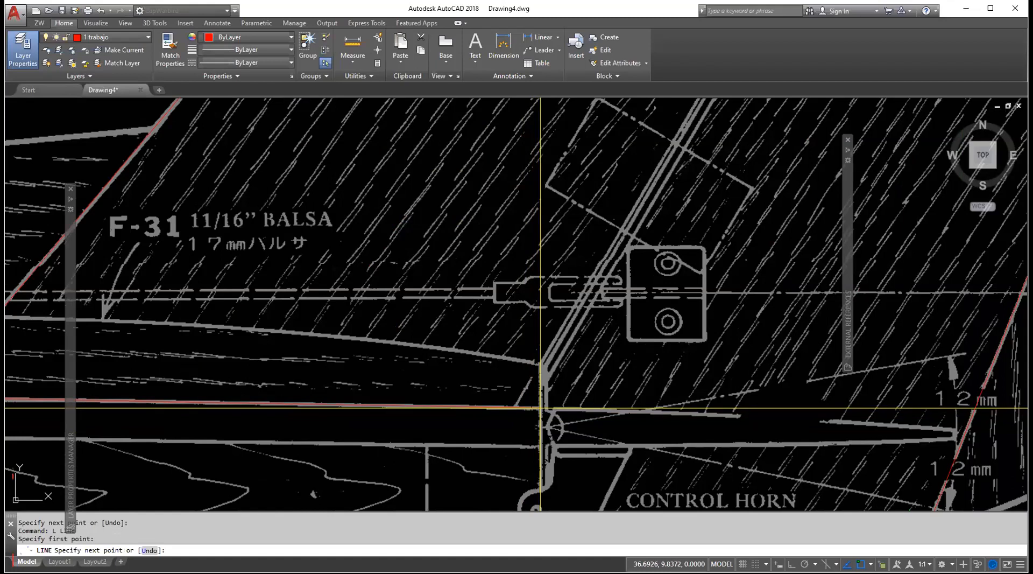
click(540, 407)
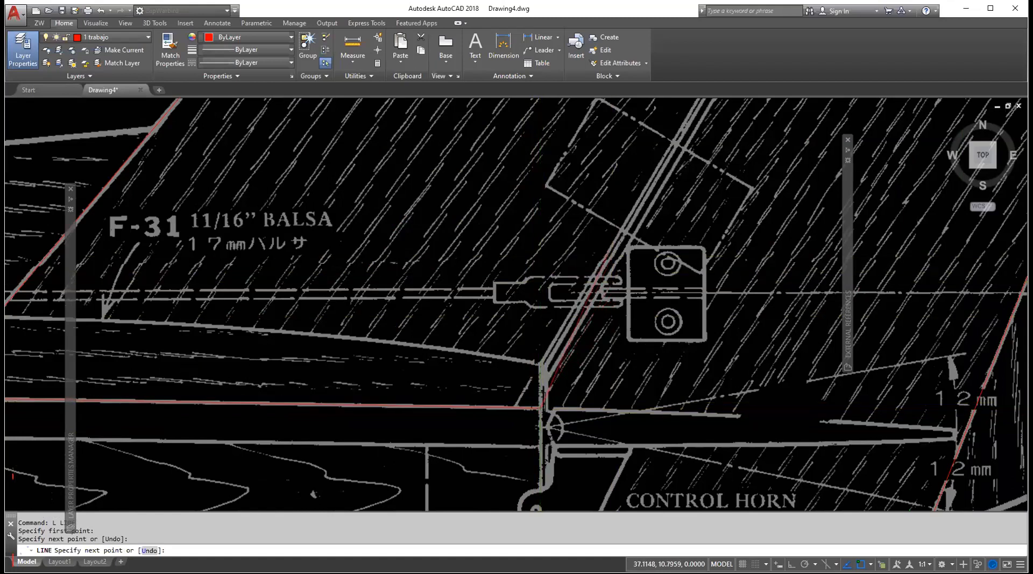
With Ortho on, continue with a vertical segment about 1.65 units long down past the fuselage's lower edge, and end the line.
scroll(608, 253, down, 4)
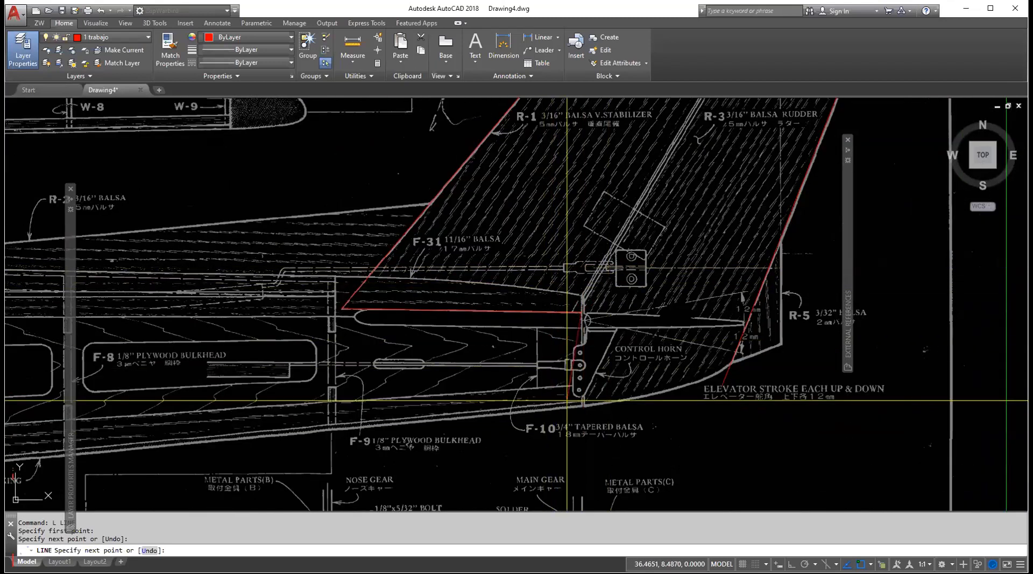
scroll(580, 415, up, 2)
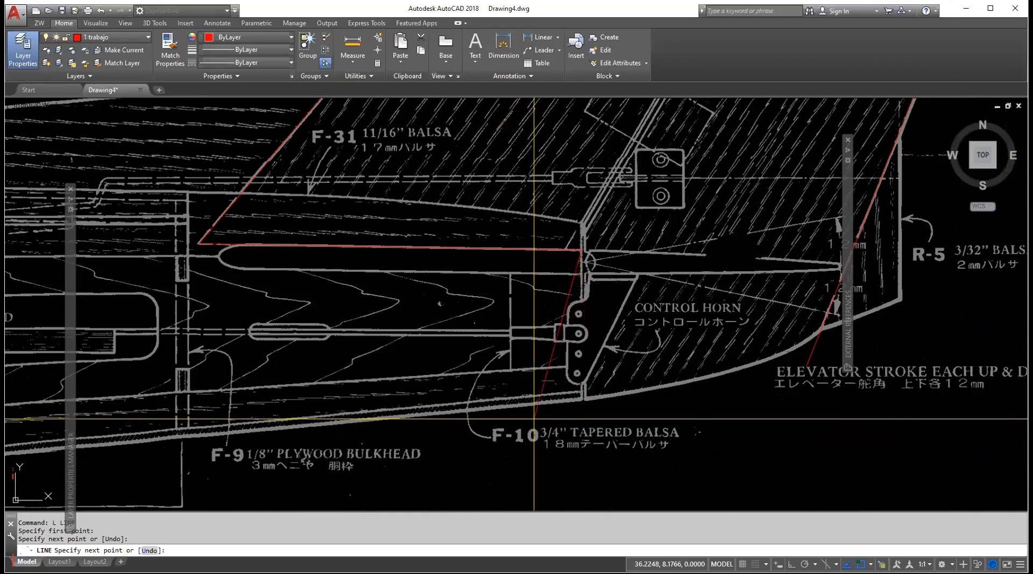
key(F8)
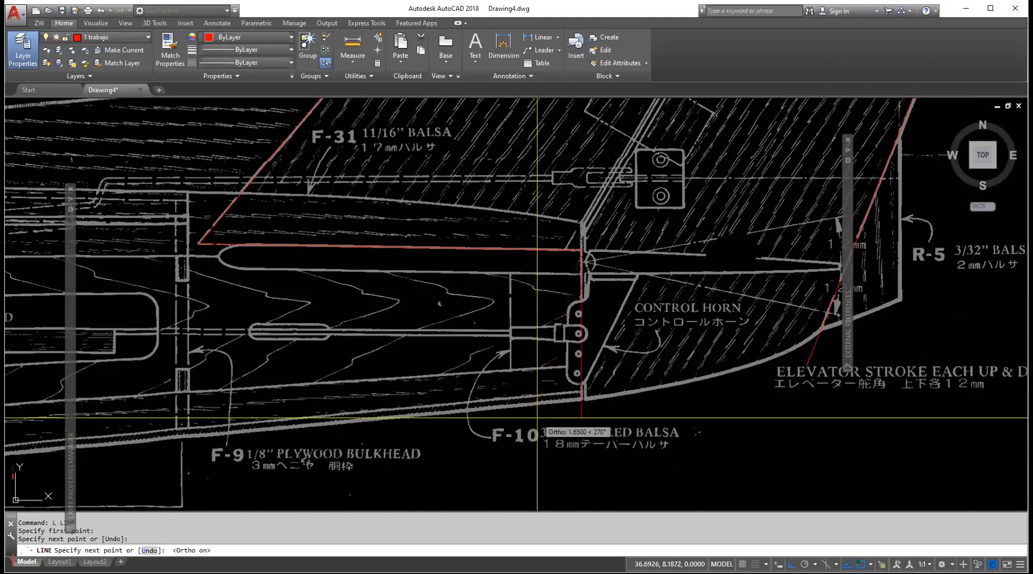
key(F8)
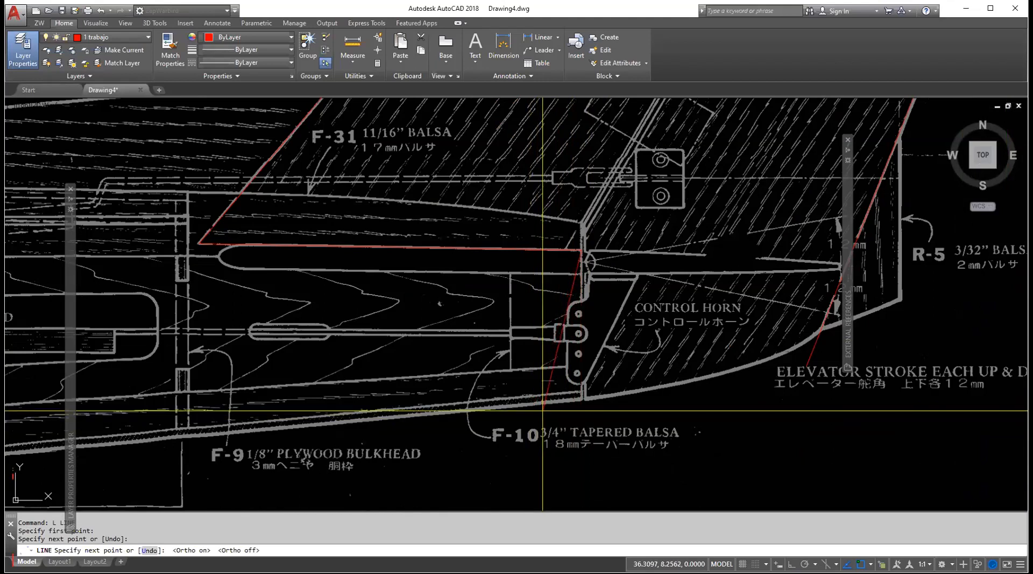
key(F8)
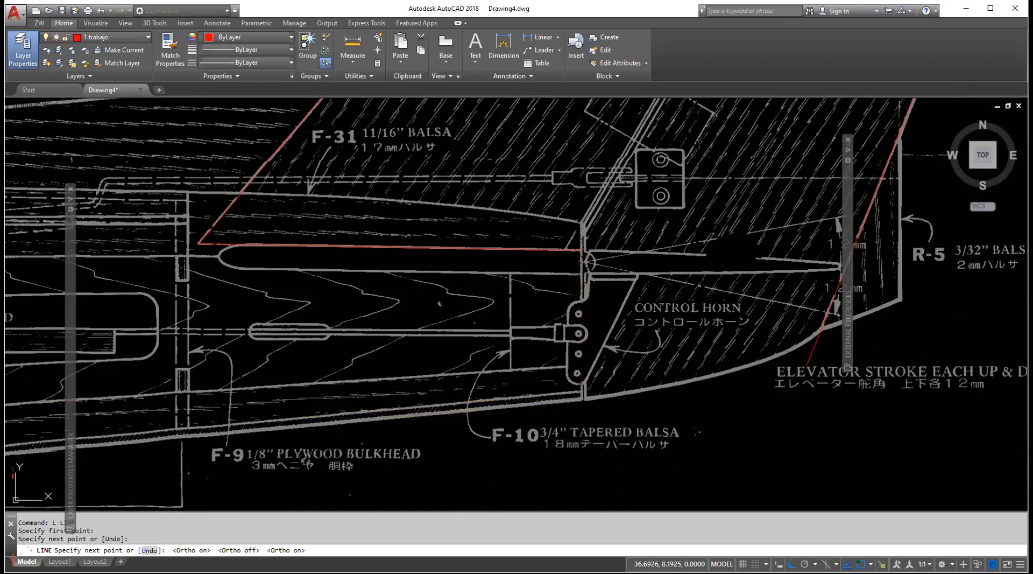
click(581, 416)
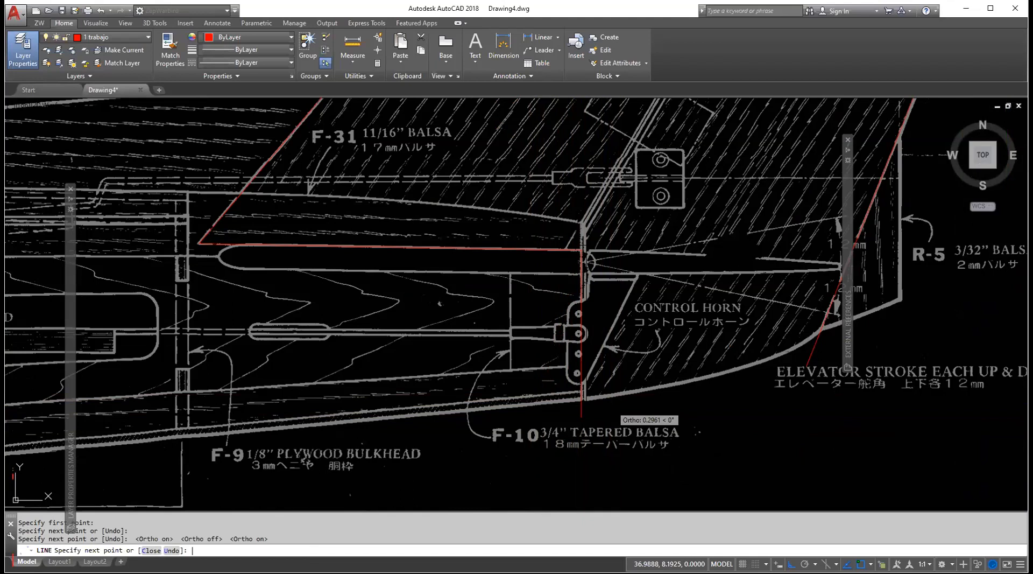
key(Return)
scroll(447, 411, down, 5)
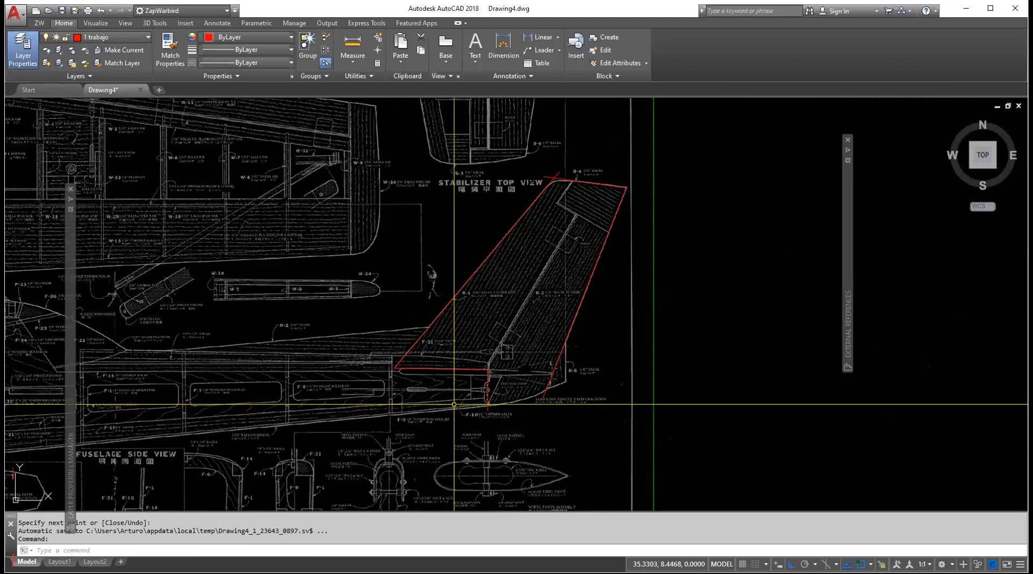
With object snap off, trace the rudder's curved lower edge with a three-point arc from just ahead of the vertical line to past the trailing-edge line.
scroll(453, 405, up, 5)
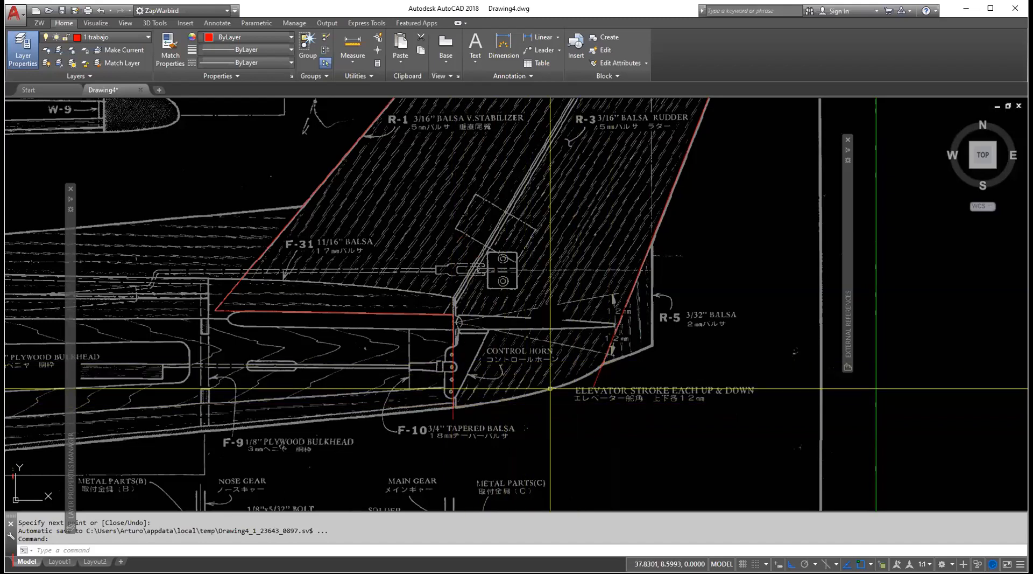
scroll(498, 419, up, 2)
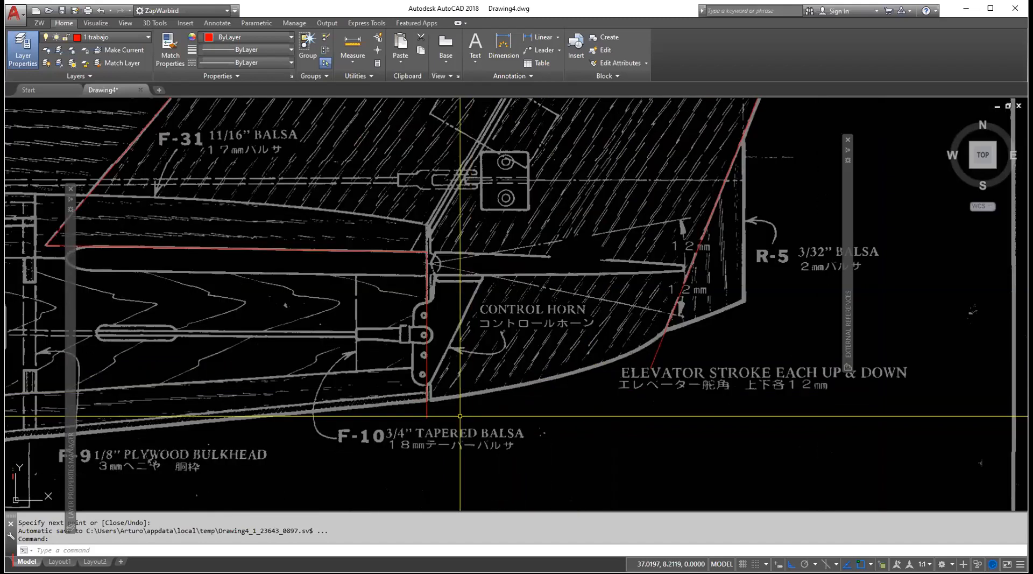
scroll(445, 401, up, 2)
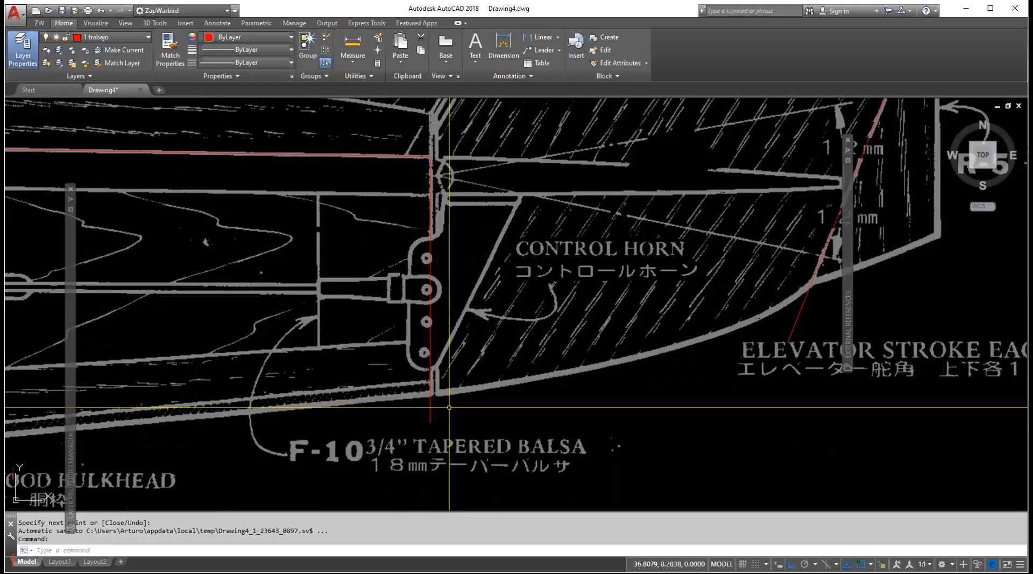
text(A)
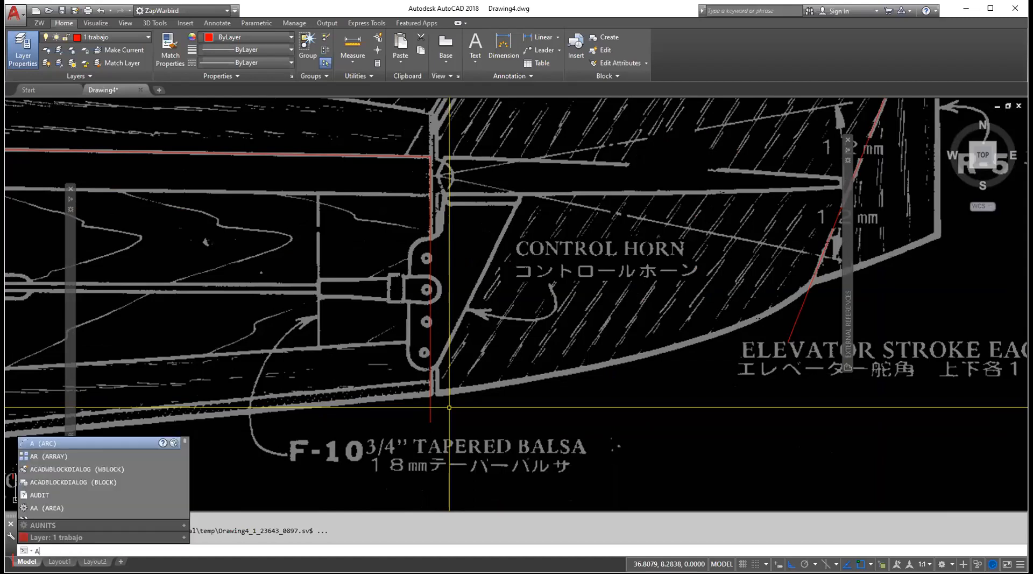
key(Return)
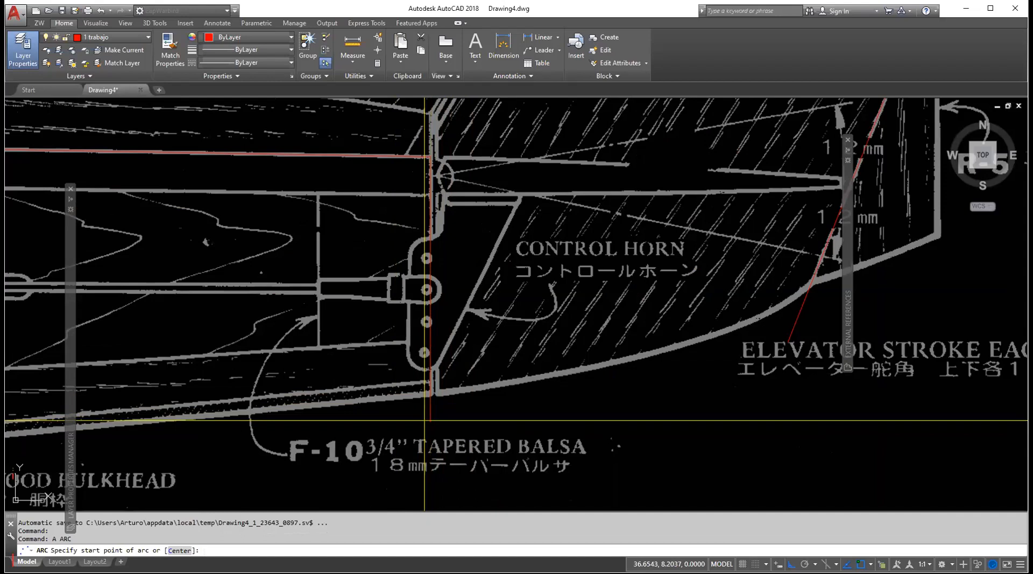
key(F3)
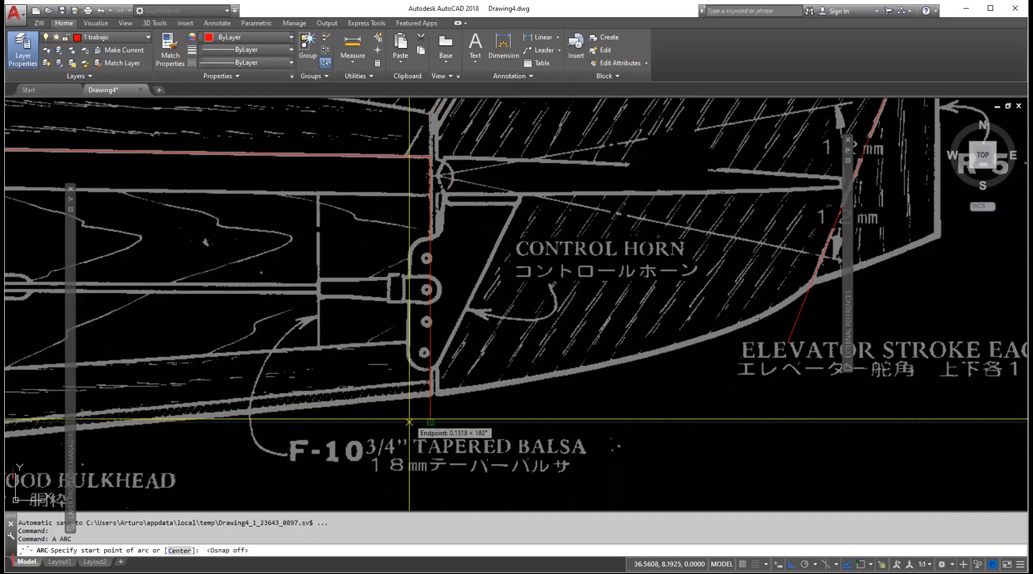
click(423, 394)
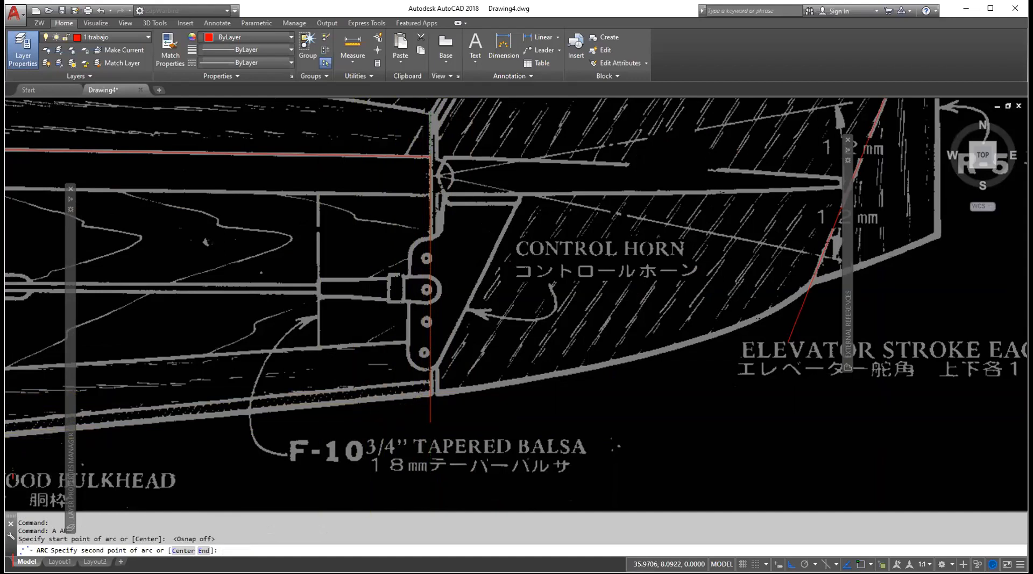
scroll(321, 438, down, 4)
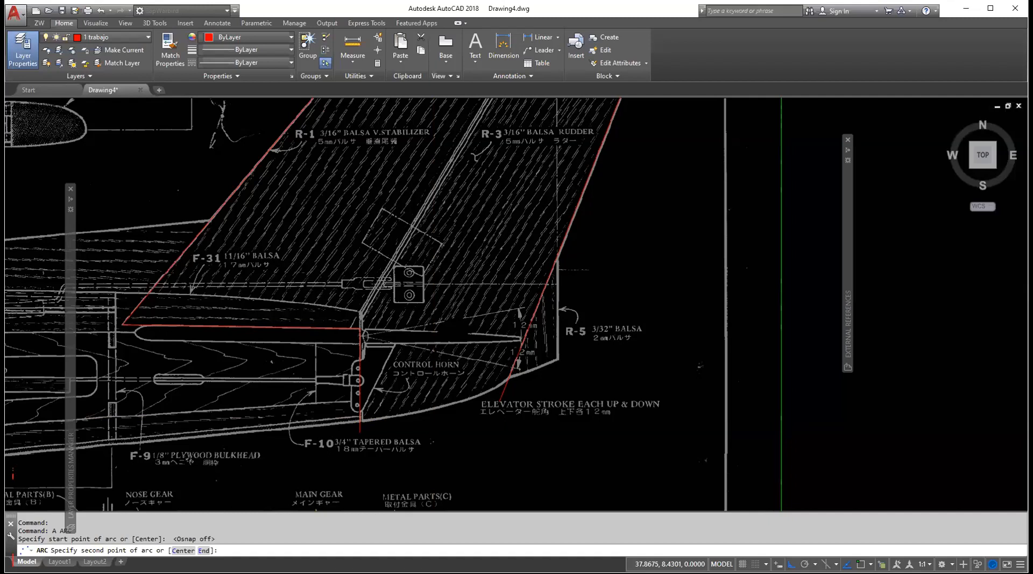
scroll(435, 415, up, 2)
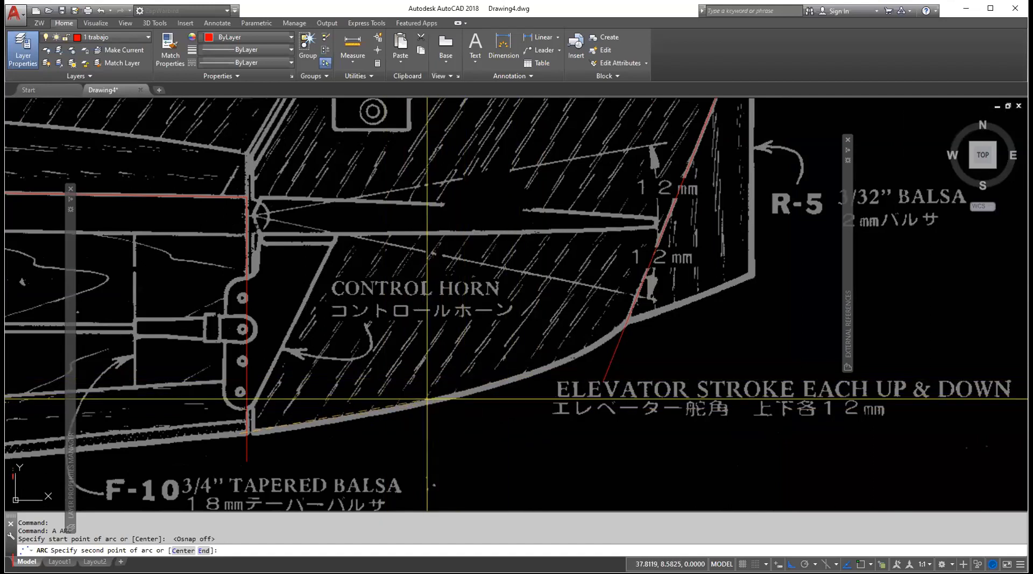
click(445, 399)
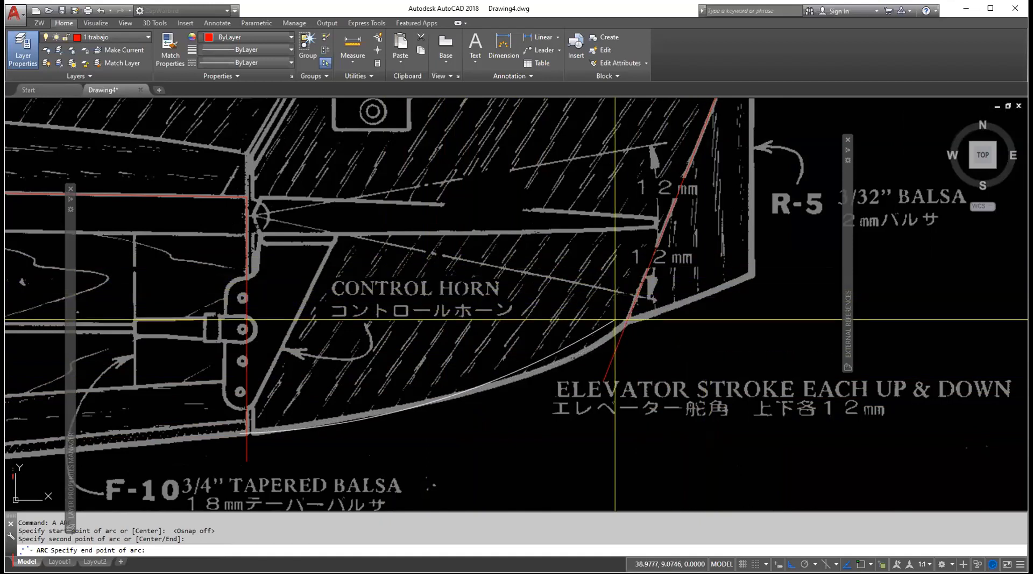
click(655, 326)
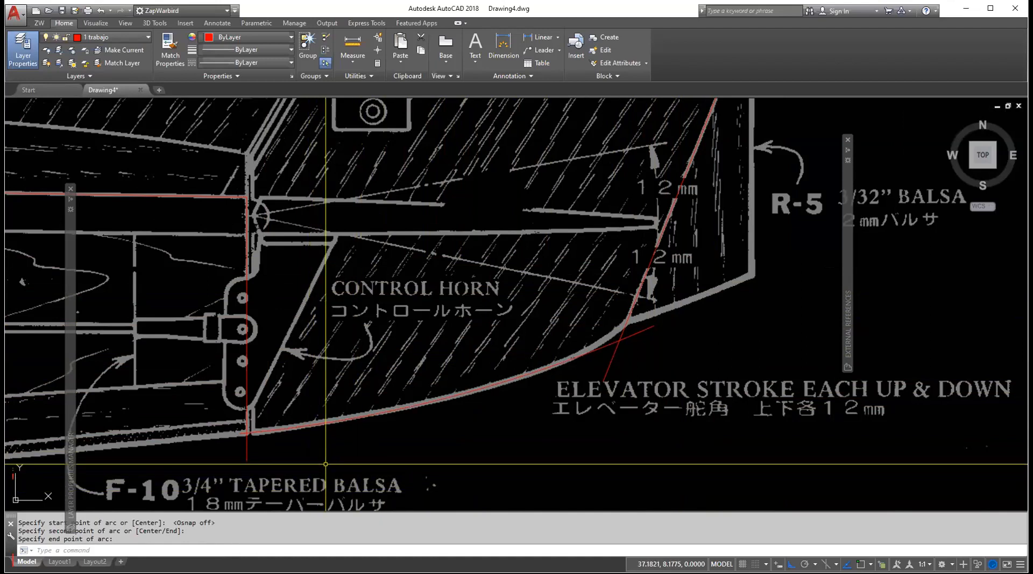
Examine the red outline at the rudder's lower rear corner, the fin's upper corner and the lower end of the vertical line.
scroll(484, 404, down, 6)
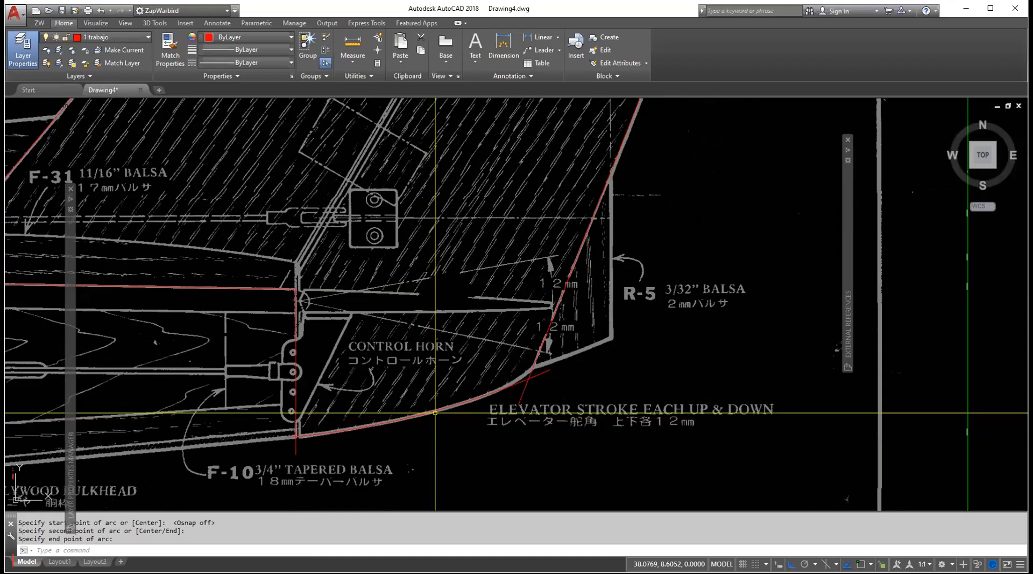
scroll(484, 404, down, 2)
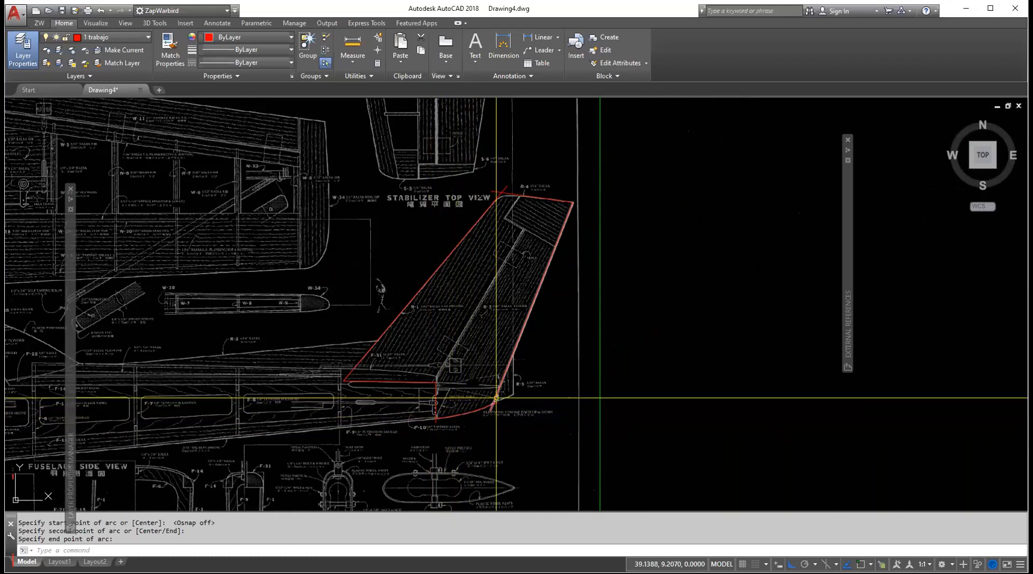
scroll(496, 397, up, 4)
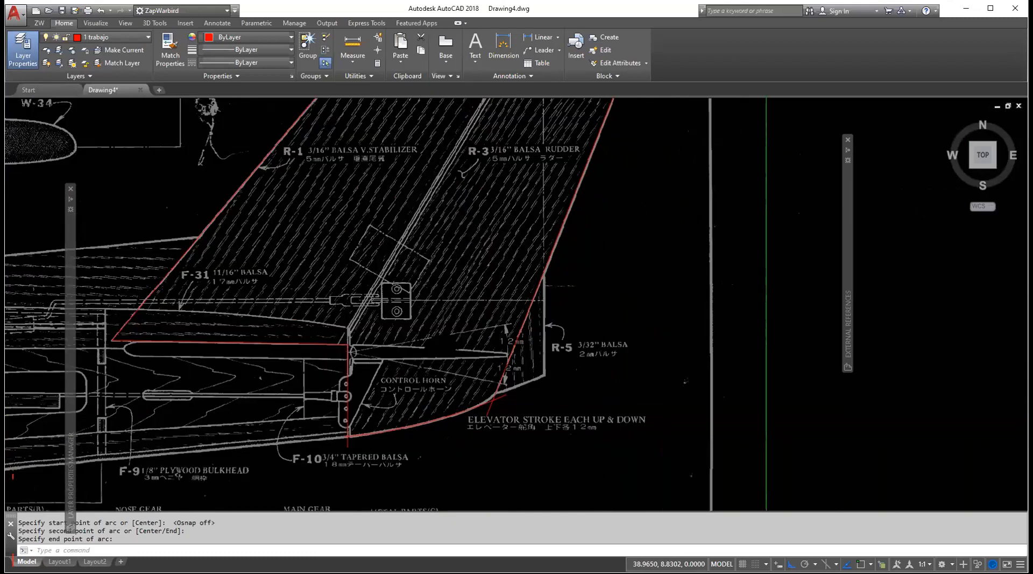
scroll(494, 407, up, 2)
scroll(474, 392, up, 2)
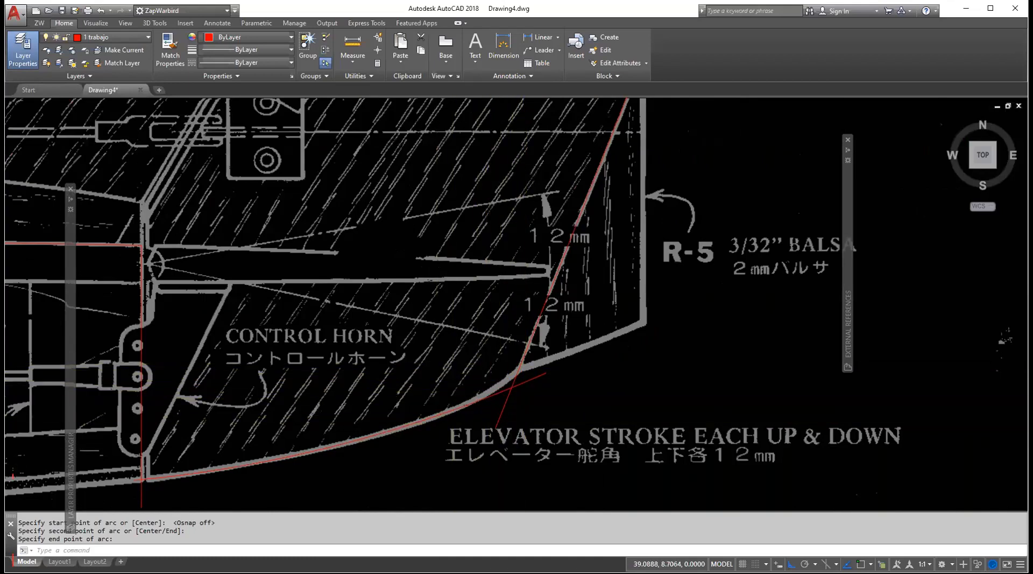
scroll(512, 380, down, 4)
scroll(530, 277, up, 5)
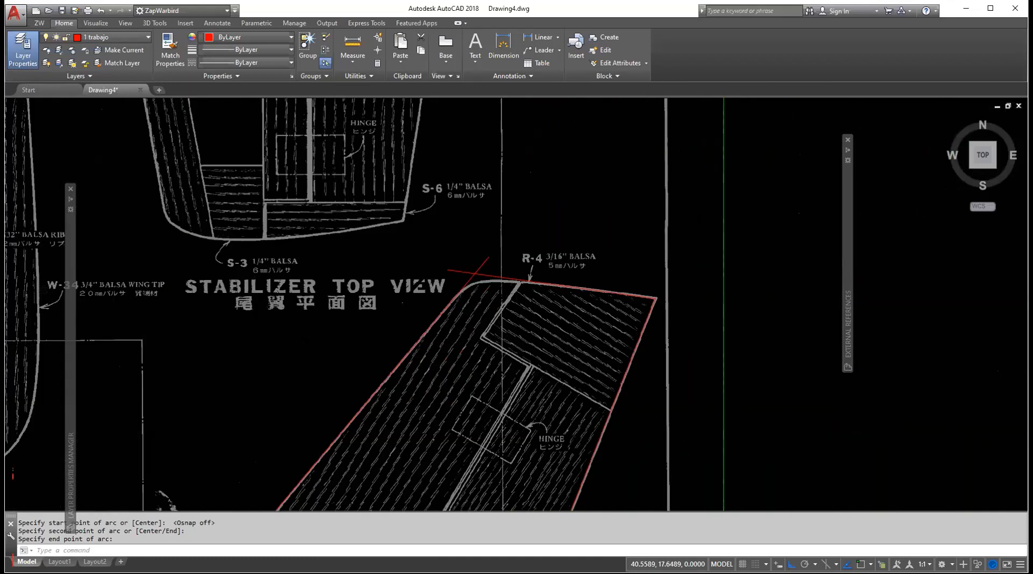
scroll(503, 282, up, 2)
scroll(502, 282, up, 2)
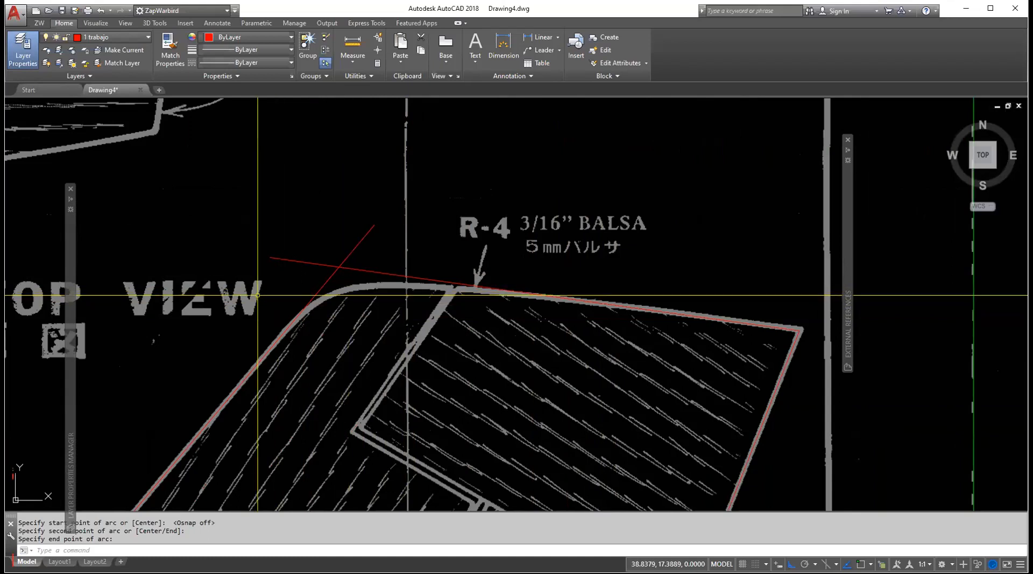
scroll(447, 280, down, 6)
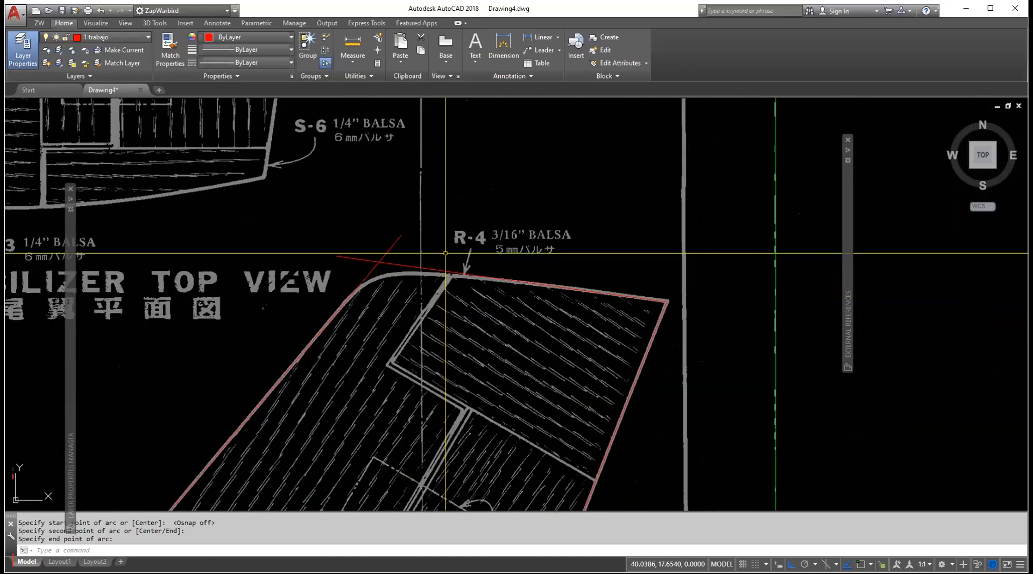
scroll(470, 304, down, 3)
scroll(503, 438, up, 6)
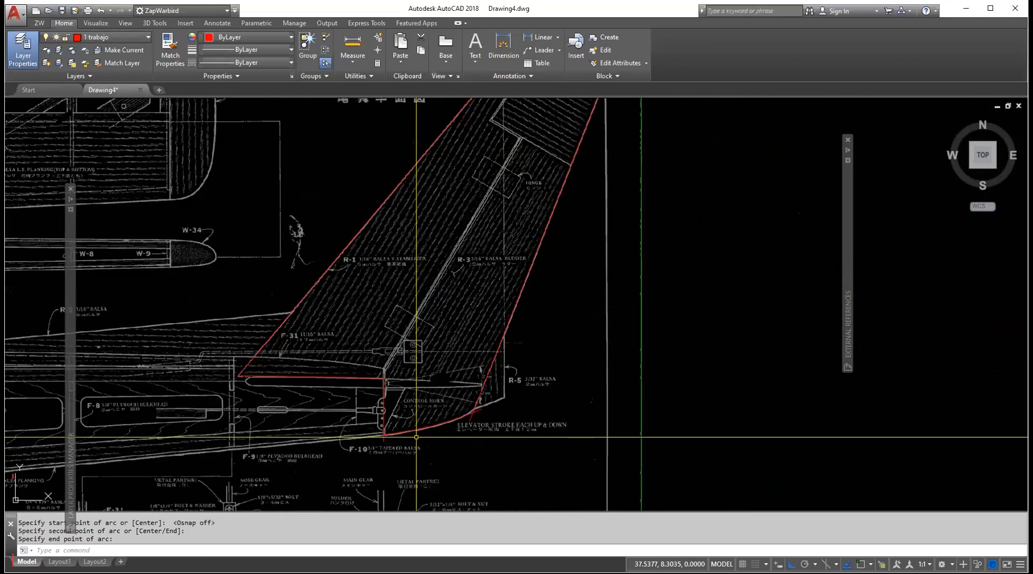
scroll(418, 437, up, 2)
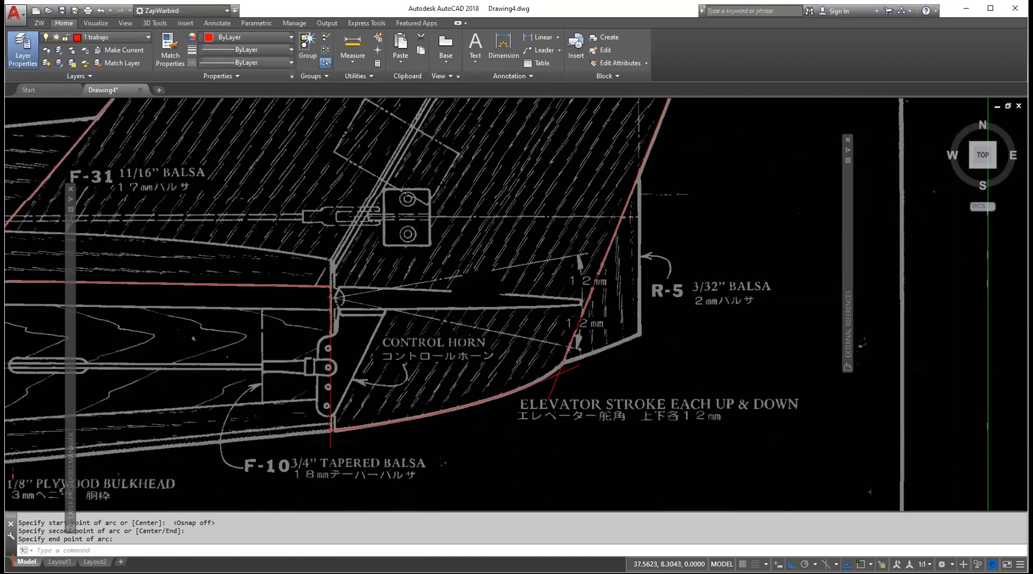
scroll(395, 439, up, 2)
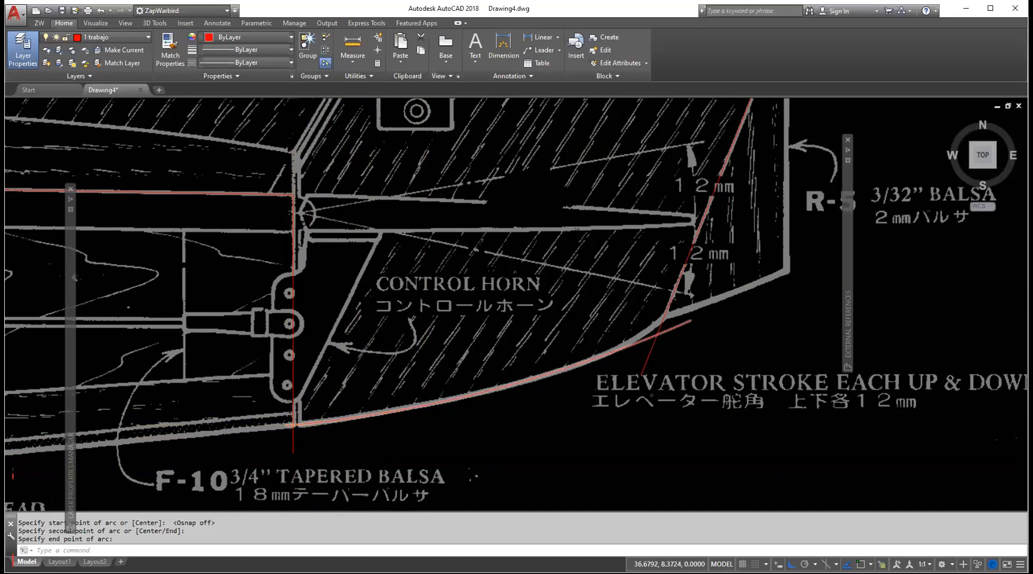
scroll(293, 425, up, 2)
scroll(310, 286, up, 2)
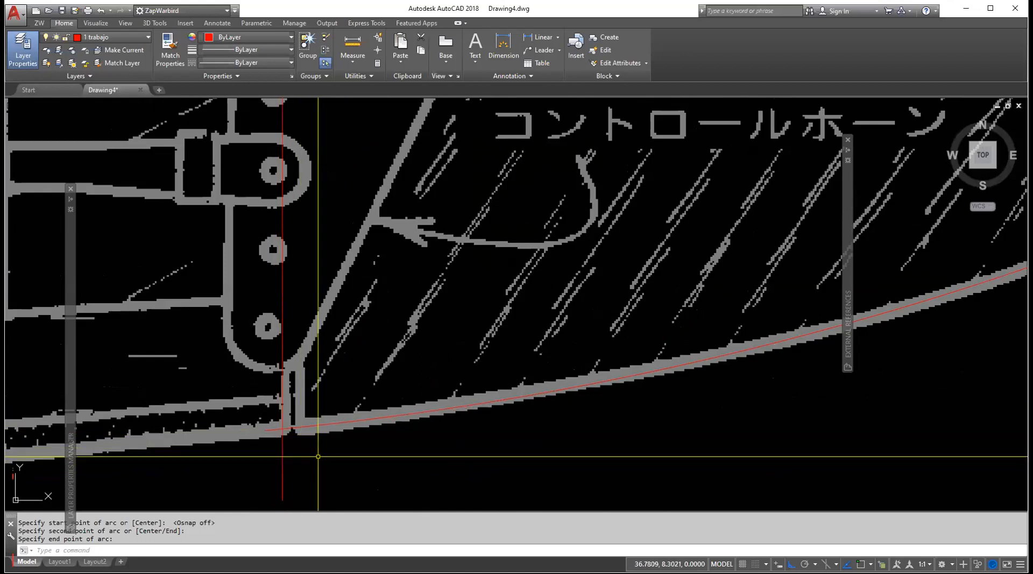
text(f)
key(space)
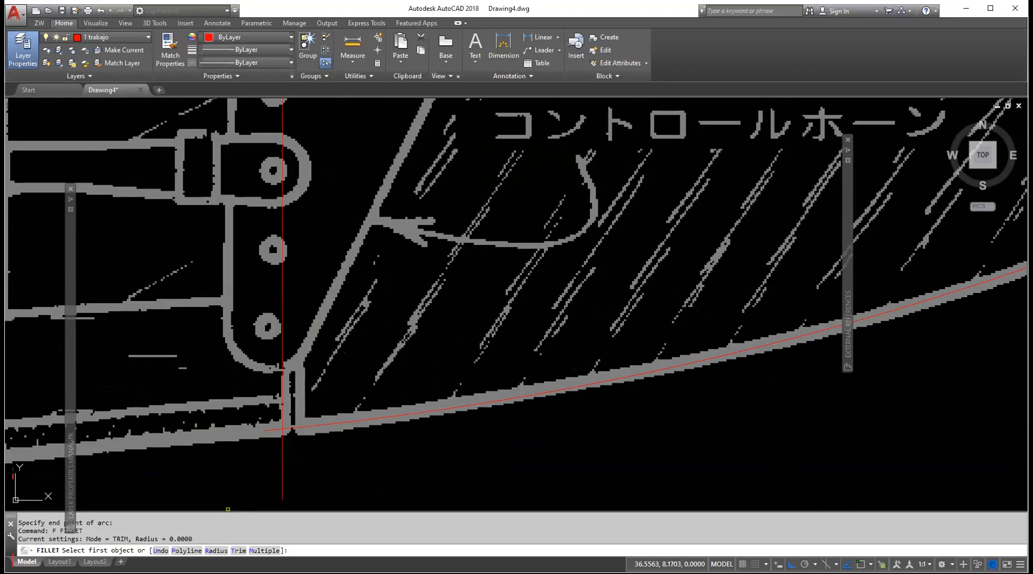
key(Escape)
Unlock the layer 100 imagen plano that holds the plan underlay.
scroll(323, 431, down, 2)
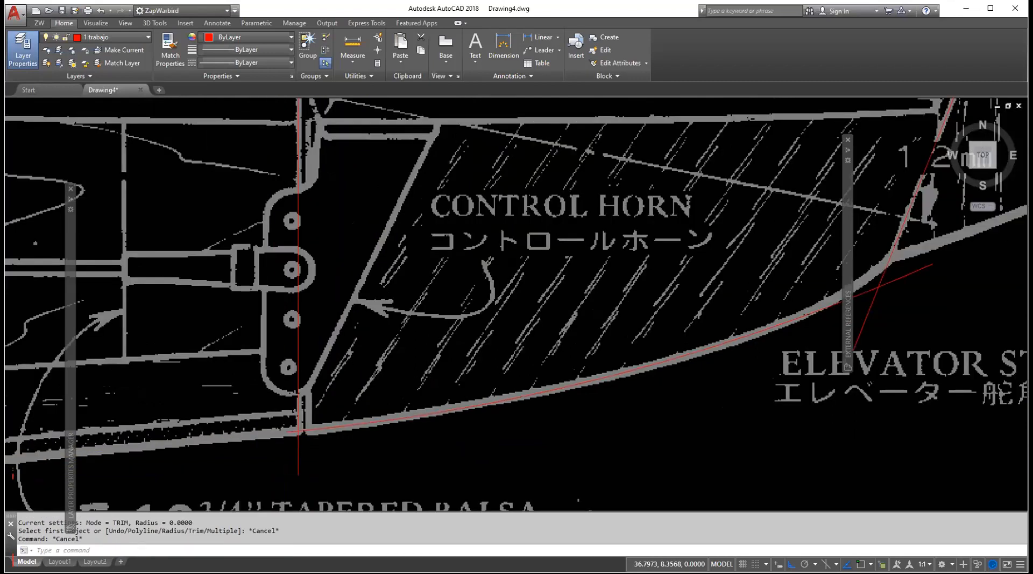
scroll(376, 434, down, 2)
scroll(404, 416, down, 3)
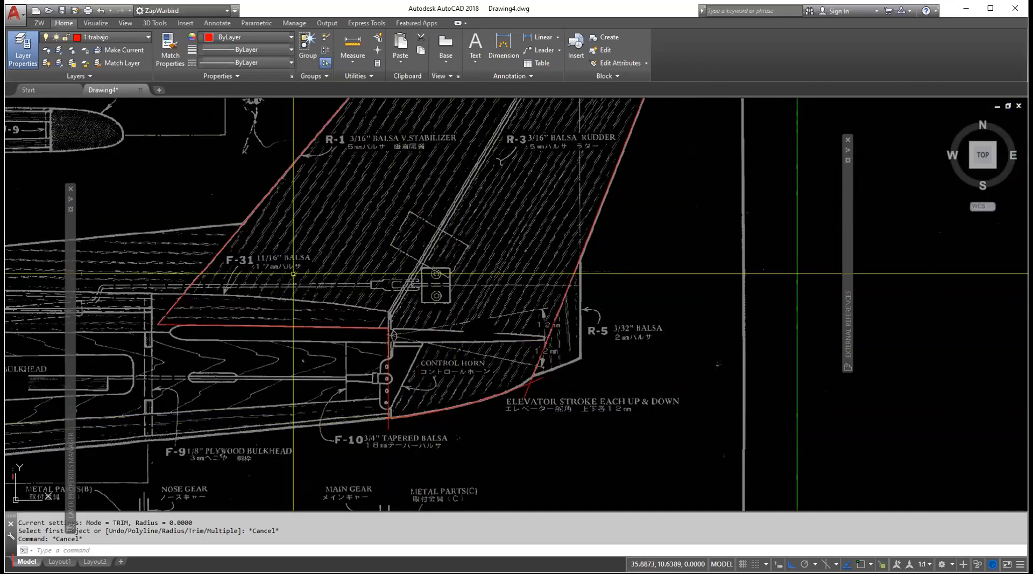
click(149, 38)
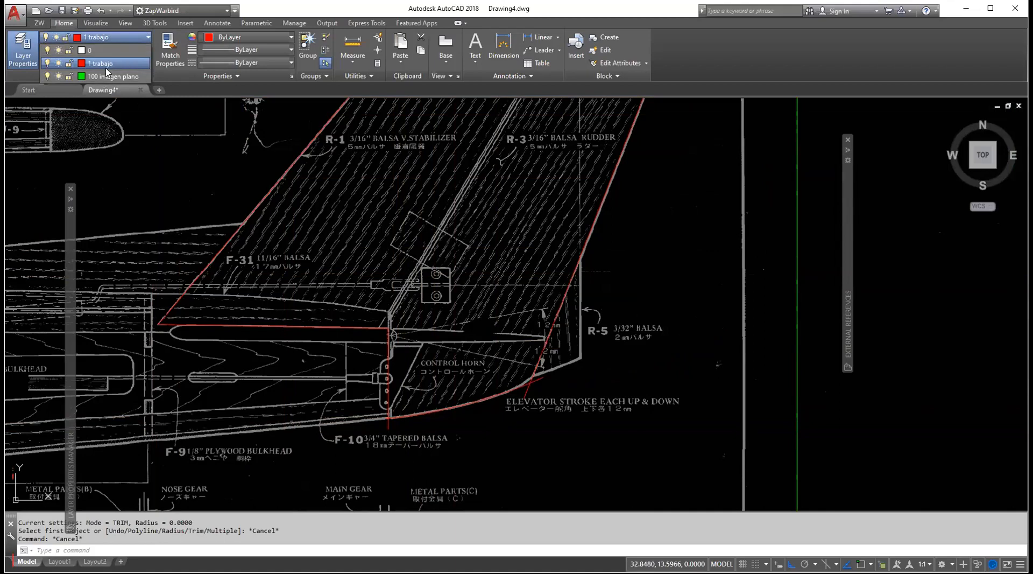
click(68, 76)
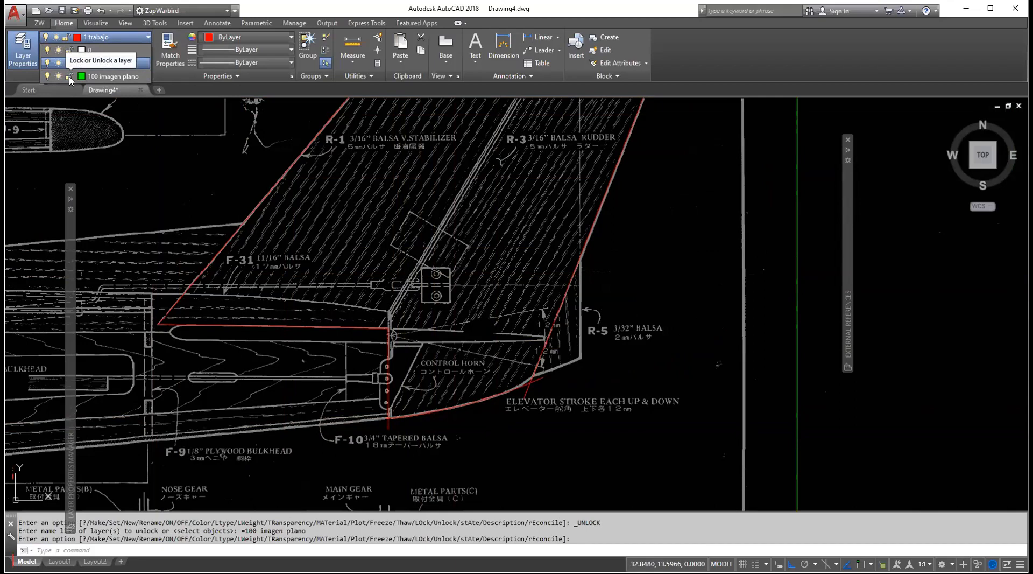
click(791, 258)
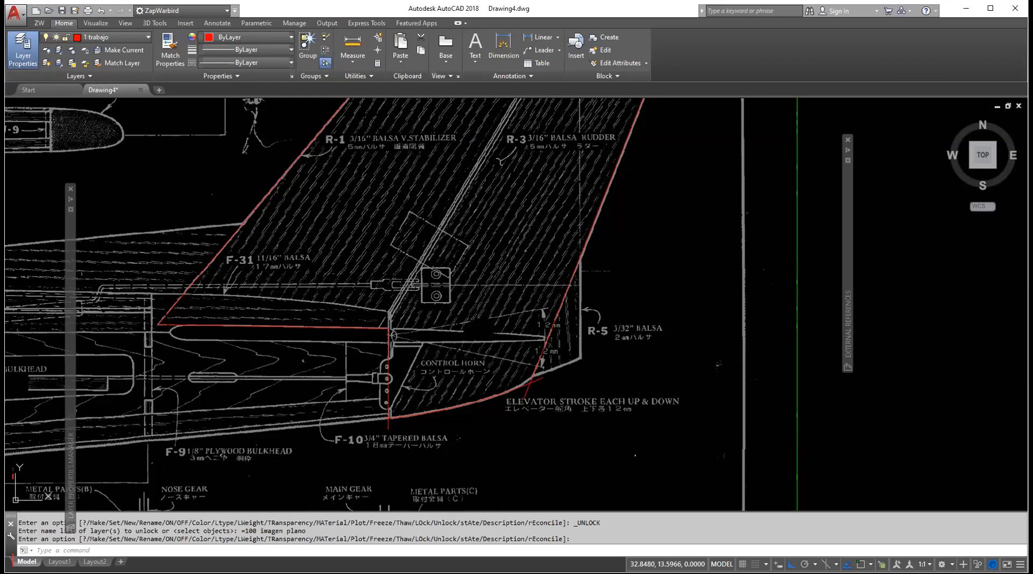
Examine the traced outline around the vertical stabilizer's base, the rudder hinge and the rudder's lower edge.
scroll(635, 447, down, 5)
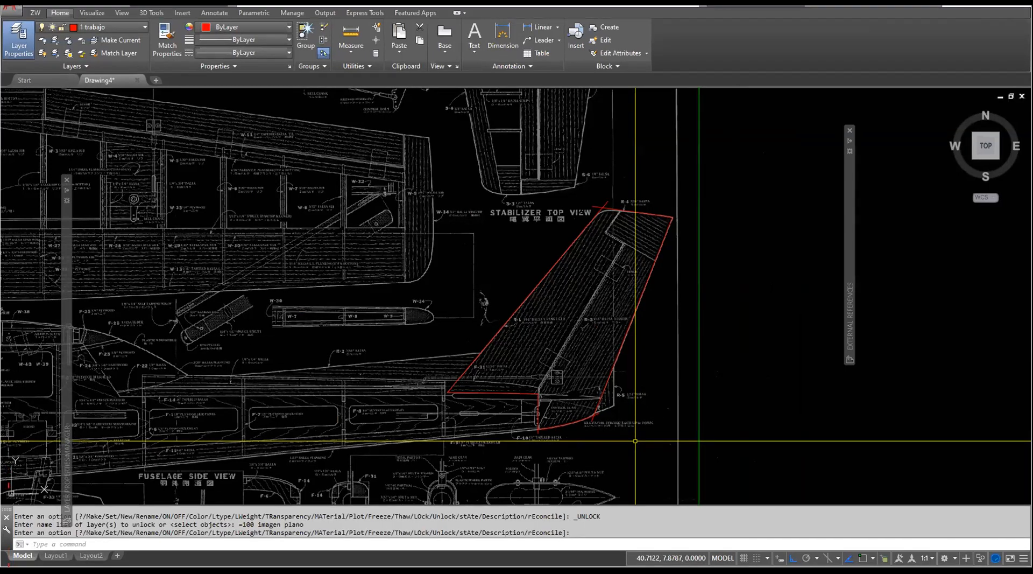
scroll(635, 441, up, 3)
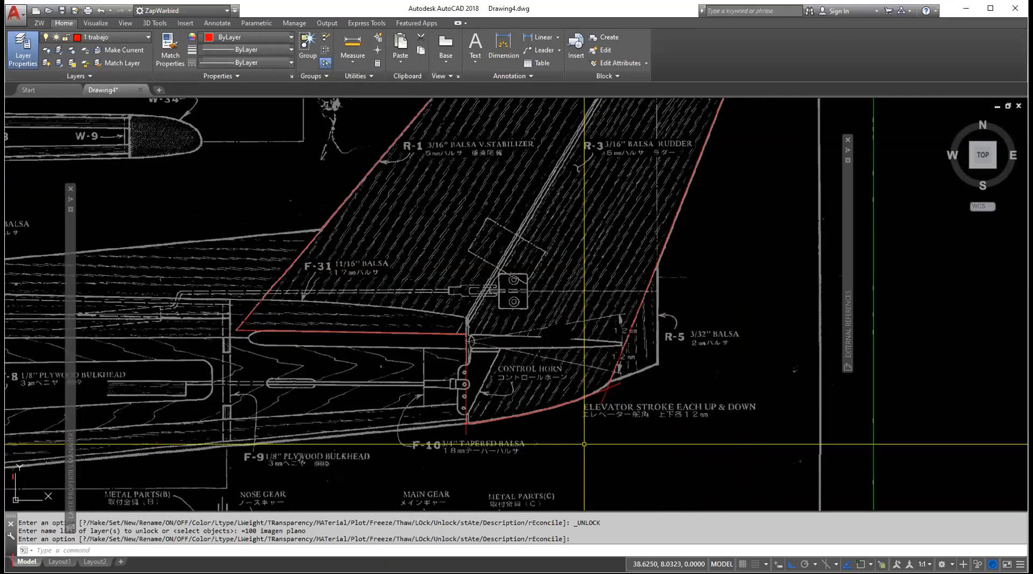
scroll(585, 444, up, 2)
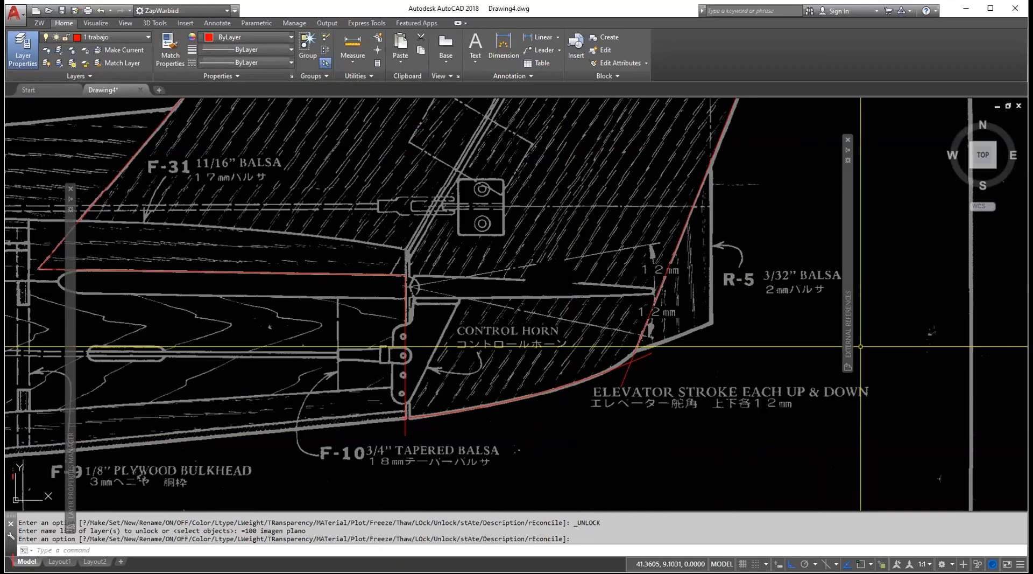
scroll(626, 369, down, 4)
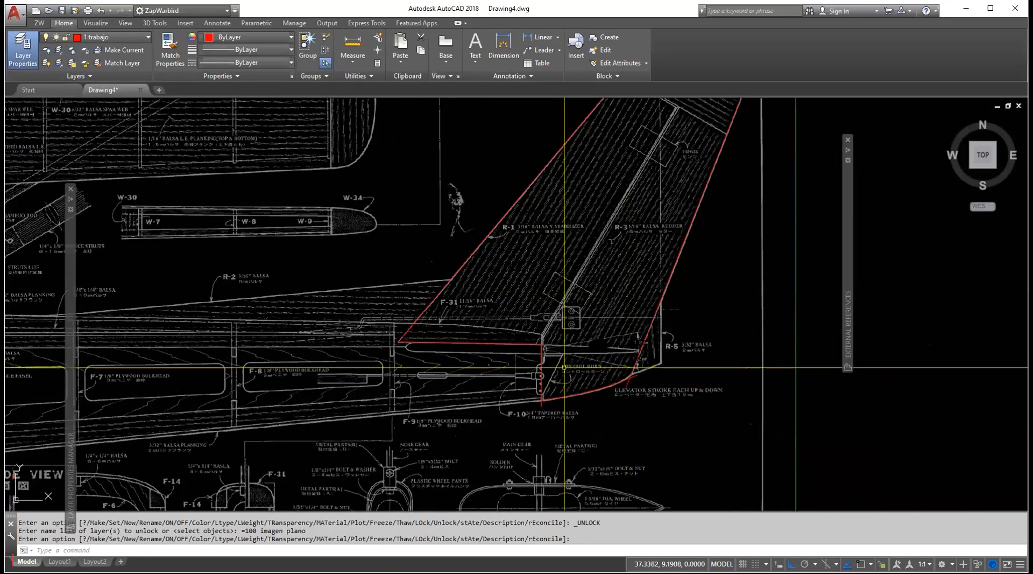
scroll(491, 321, up, 4)
scroll(492, 334, up, 2)
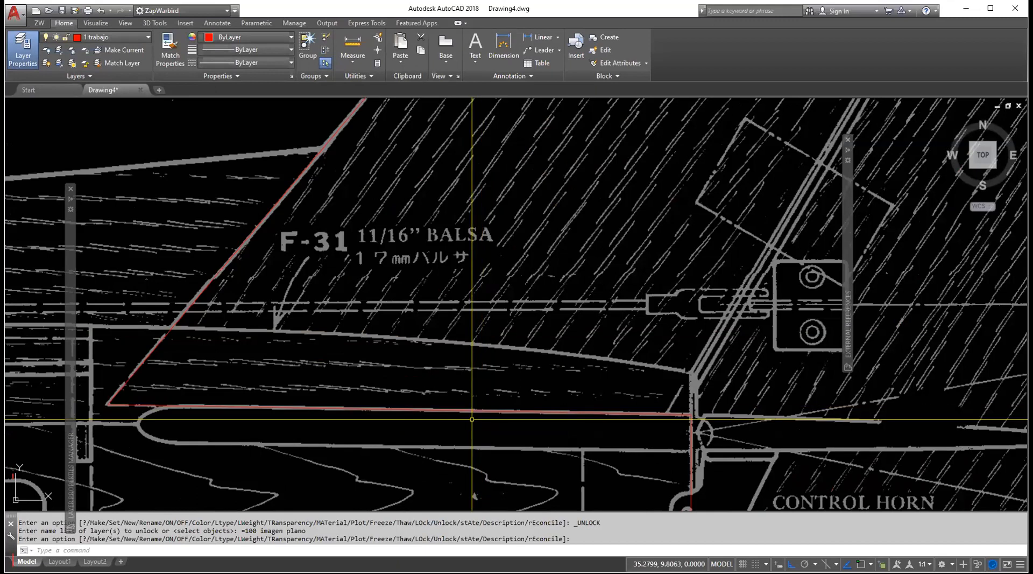
scroll(472, 419, down, 5)
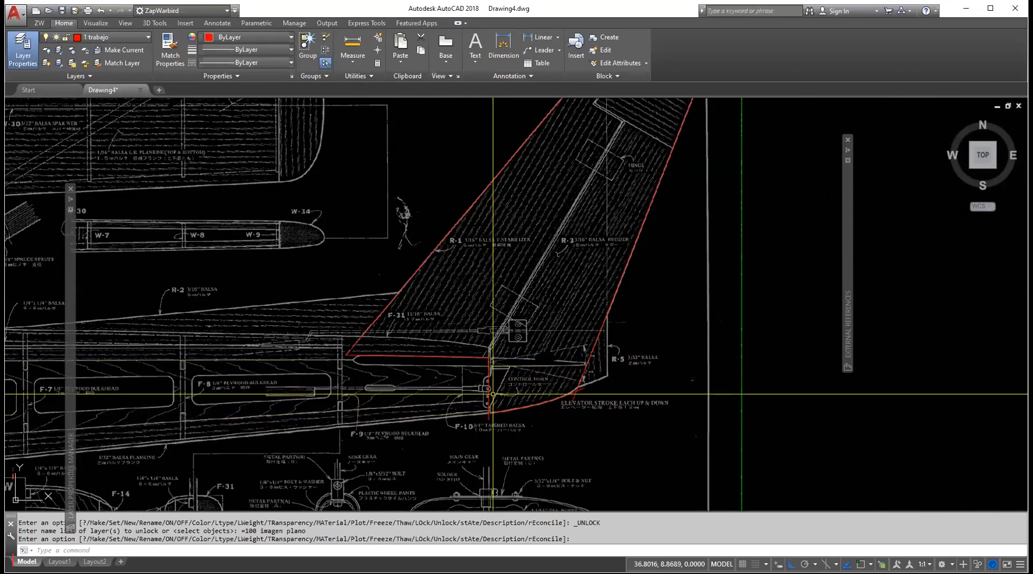
scroll(387, 352, up, 3)
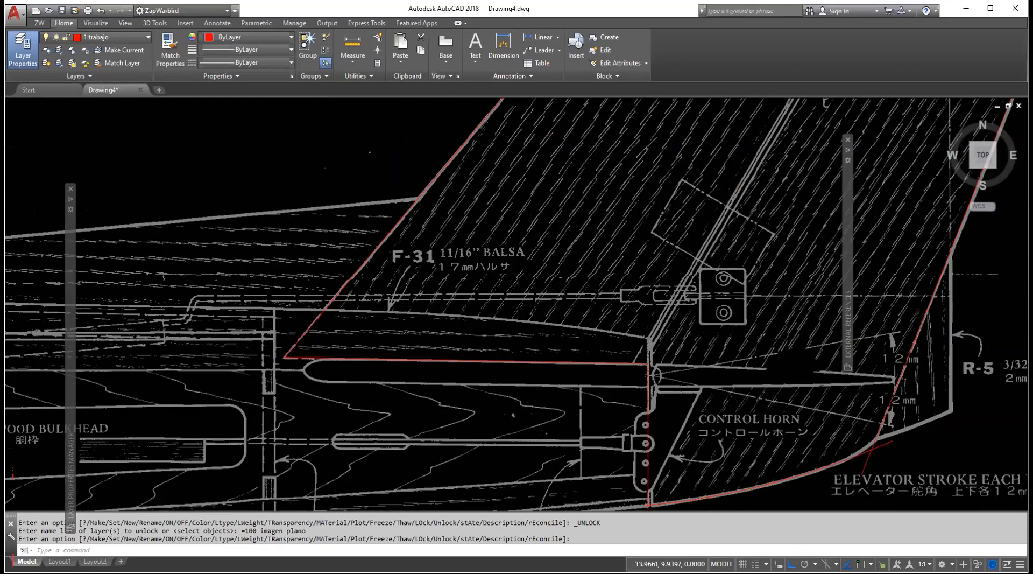
scroll(383, 353, up, 2)
scroll(261, 334, down, 2)
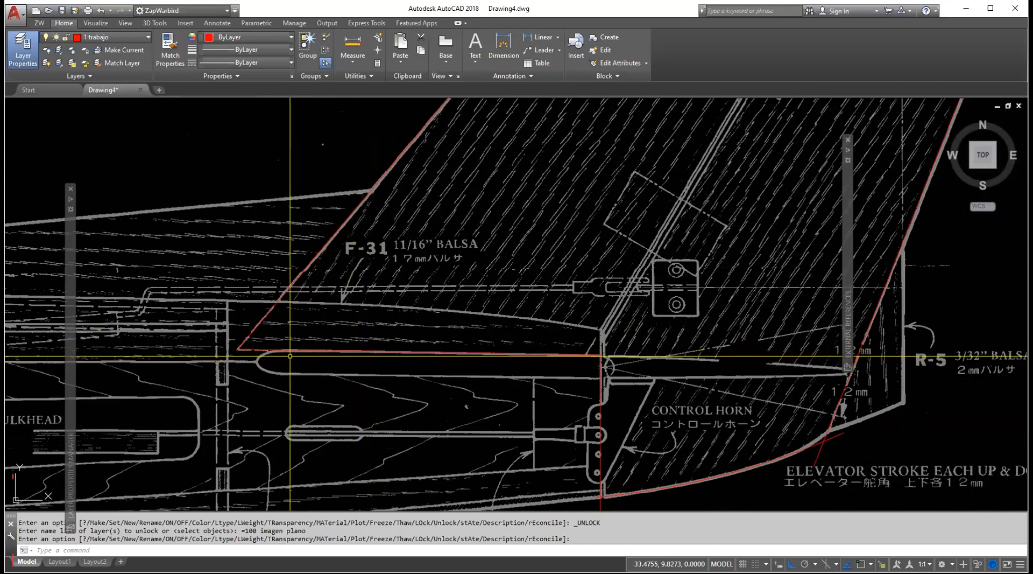
text(l)
key(Return)
key(F3)
click(237, 350)
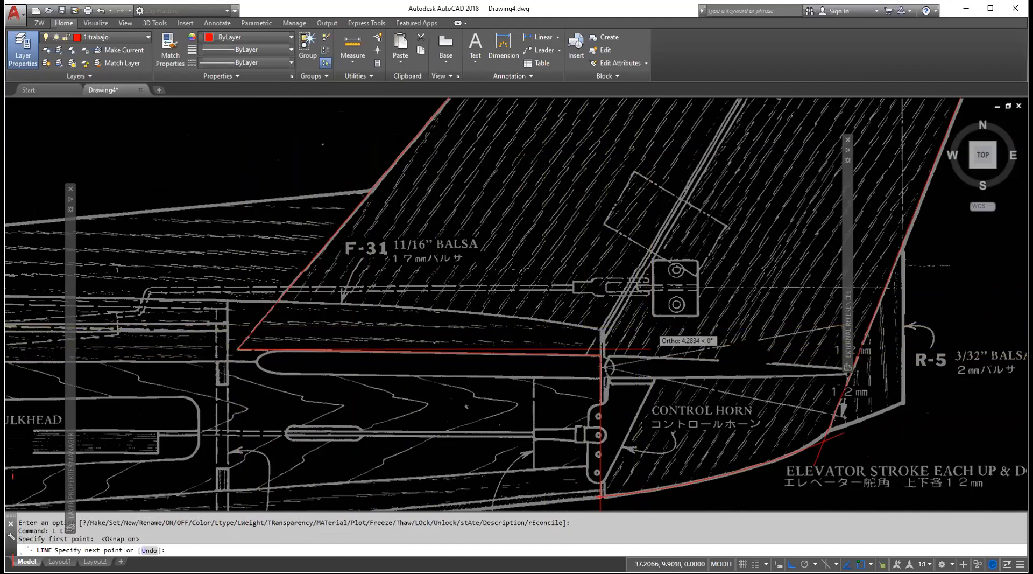
scroll(651, 327, up, 4)
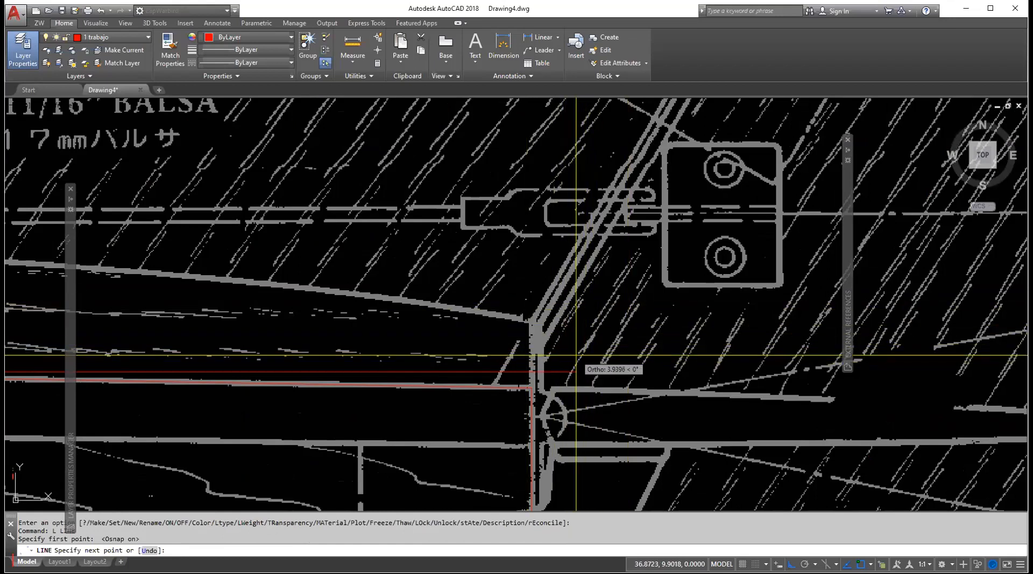
key(F8)
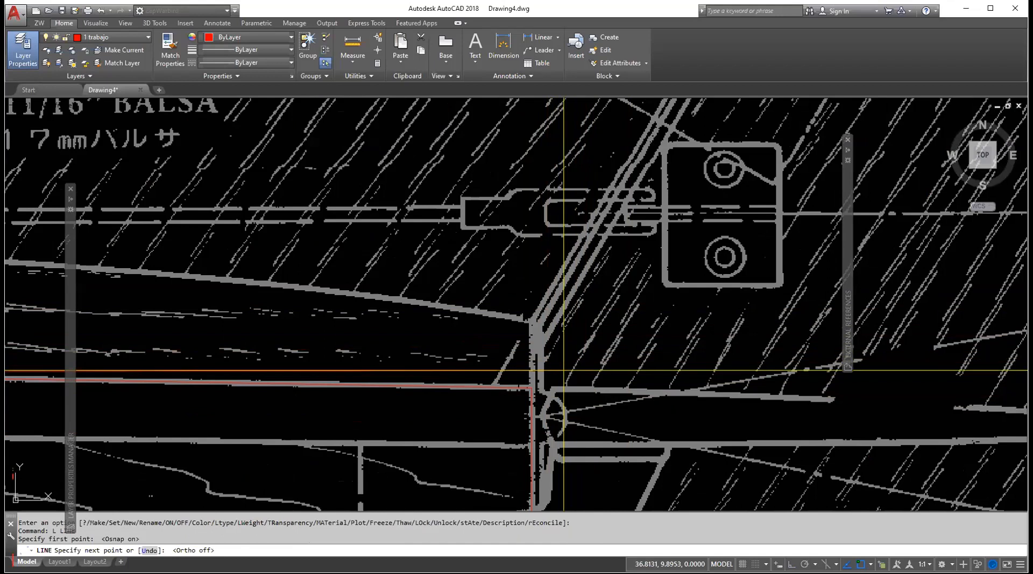
key(Escape)
scroll(798, 293, down, 4)
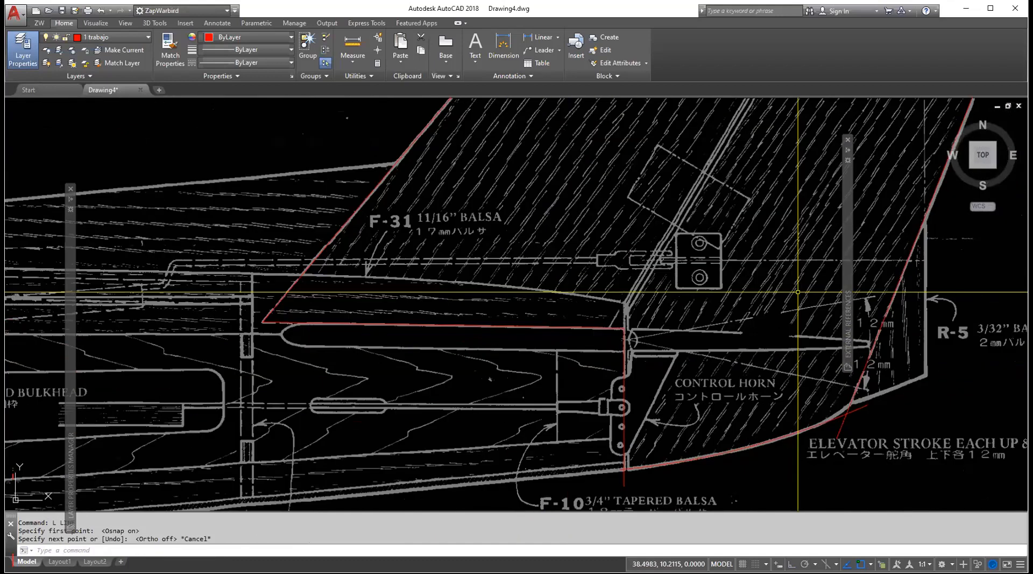
Examine the traced tail outline, especially where the vertical line crosses the arc at the rudder's lower front corner.
scroll(798, 292, down, 3)
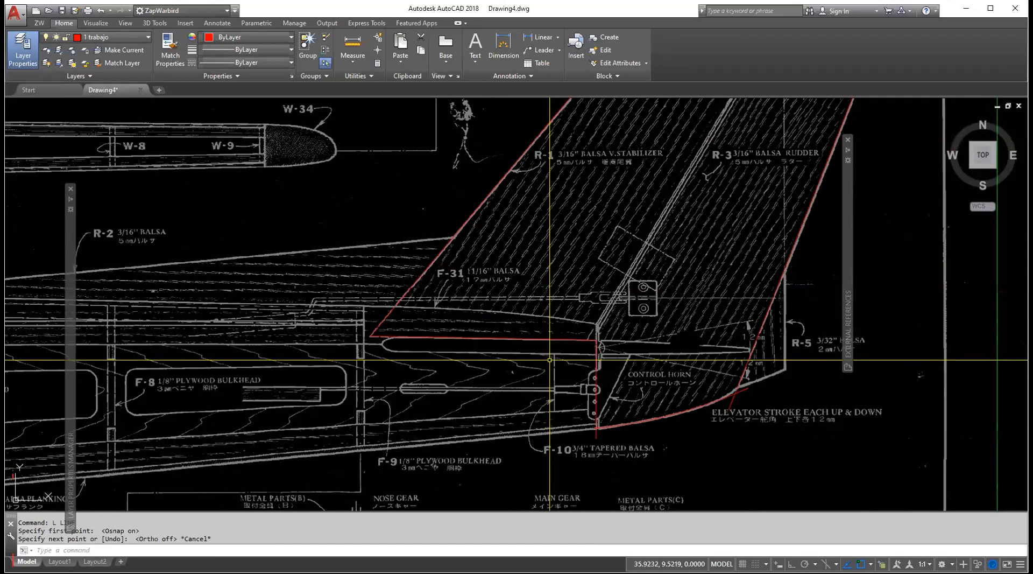
scroll(679, 435, up, 3)
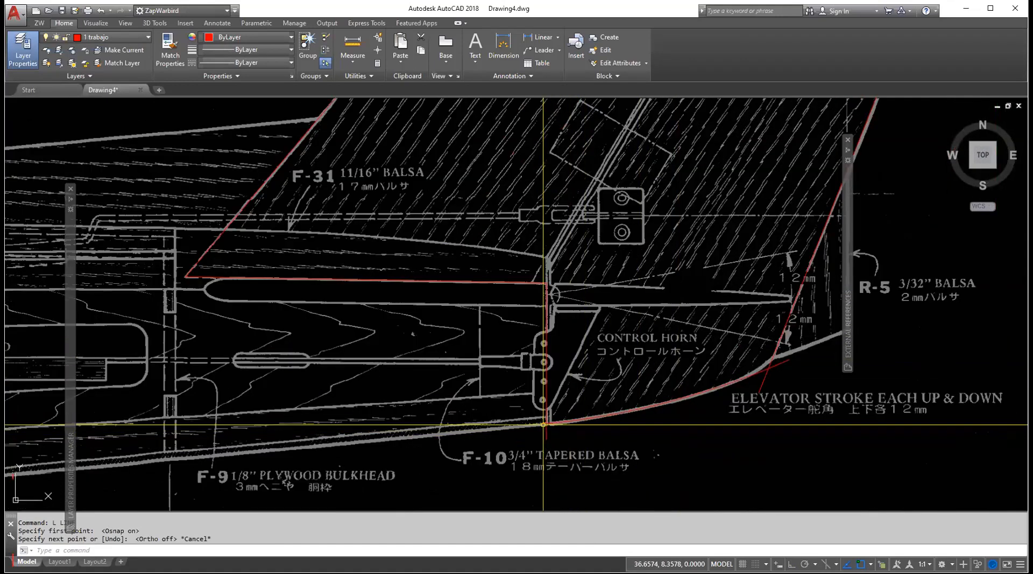
scroll(547, 425, up, 2)
scroll(555, 439, up, 2)
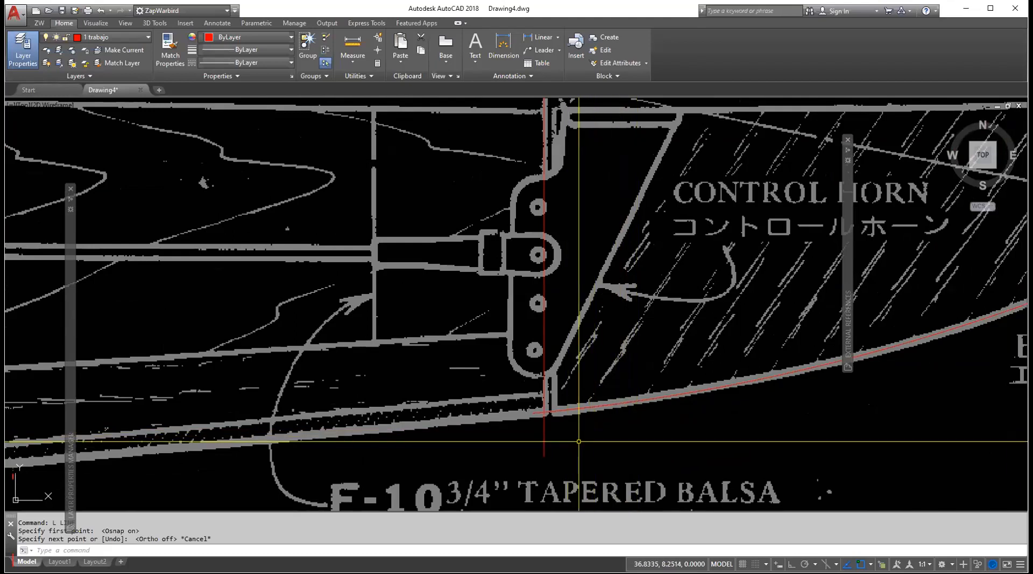
key(Escape)
scroll(527, 407, down, 4)
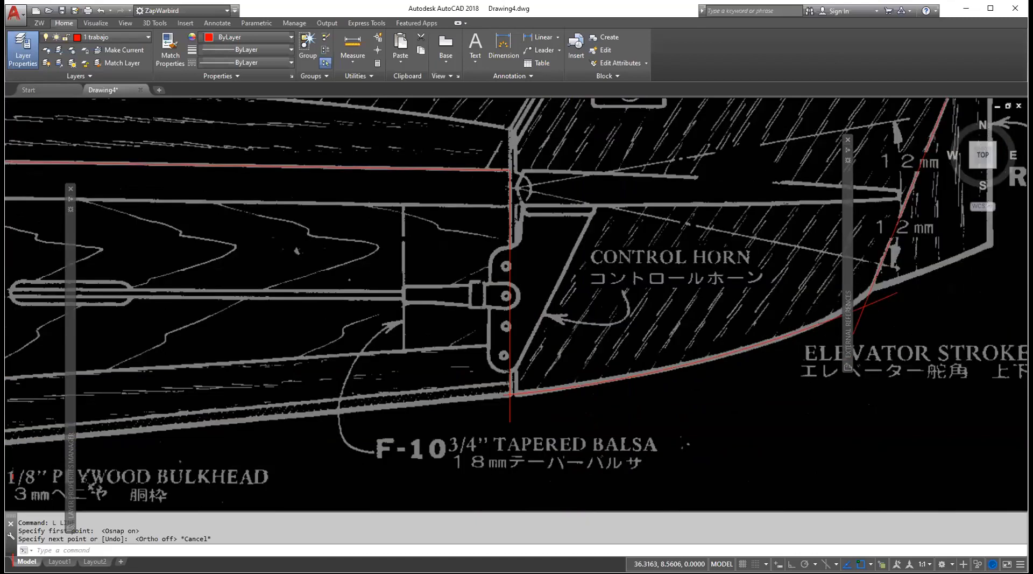
scroll(573, 426, up, 4)
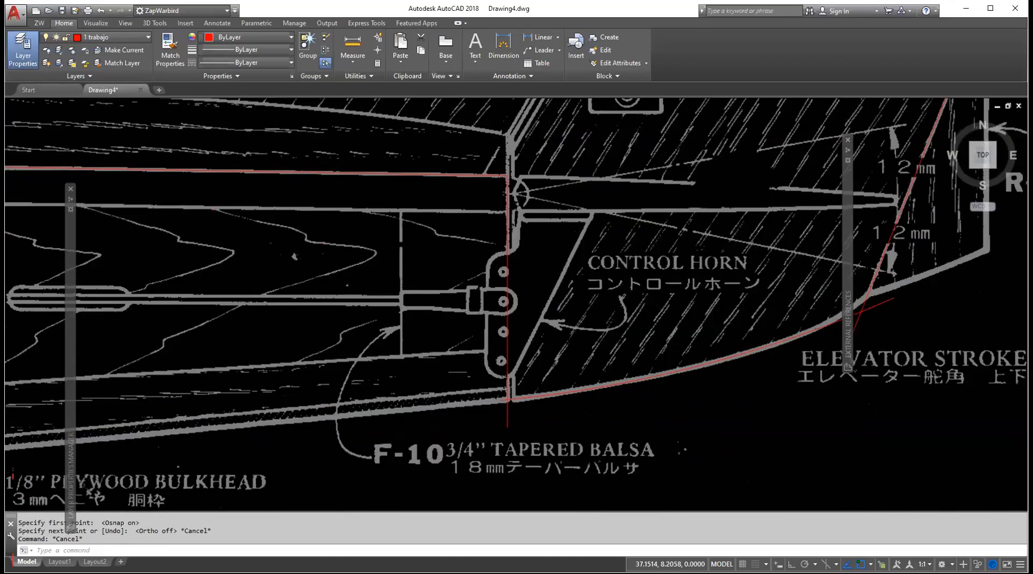
scroll(518, 415, up, 2)
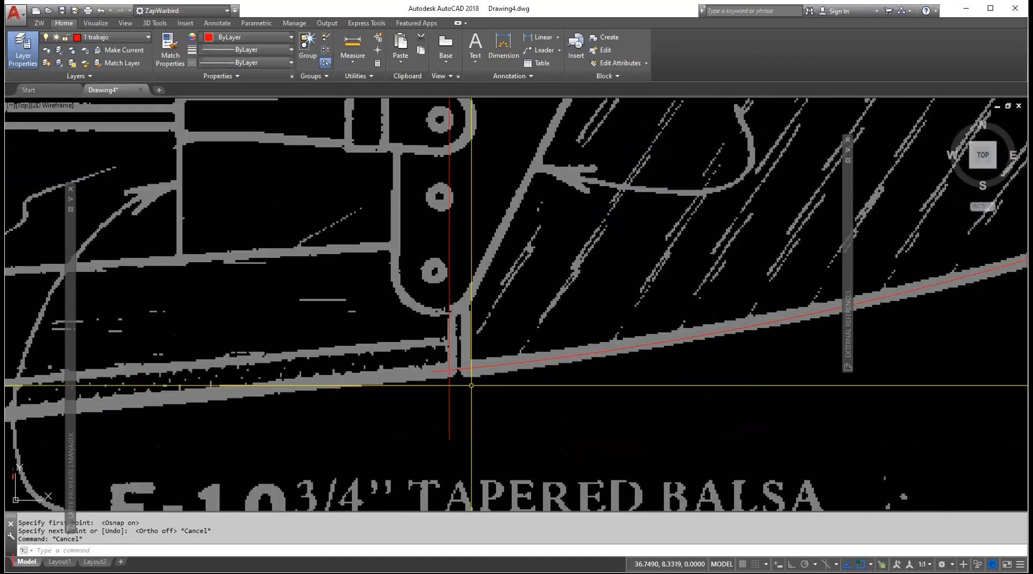
With object snap off, draw a trial three-point arc bulging over the rudder's lower front corner.
text(a)
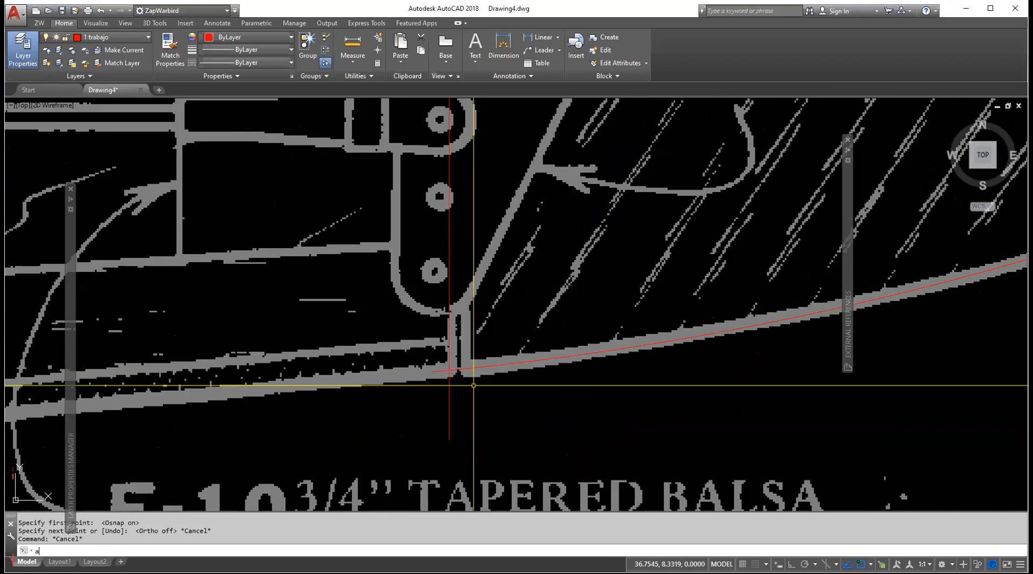
key(Return)
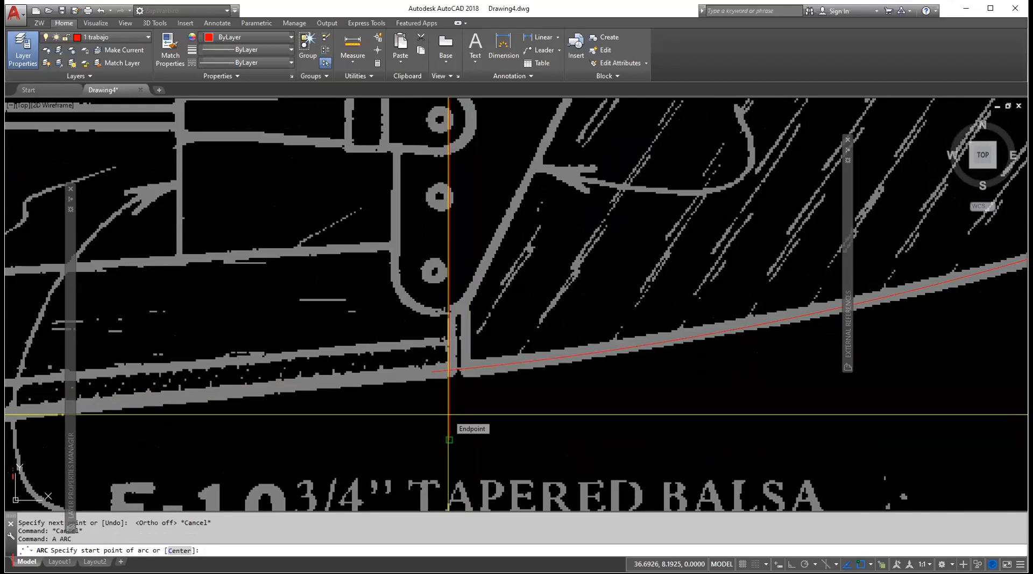
key(F3)
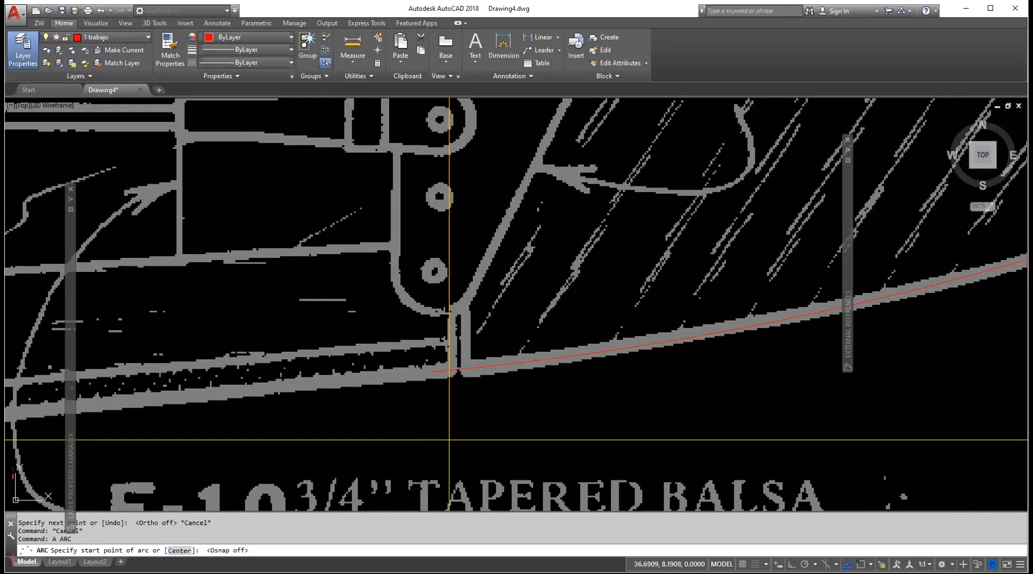
click(422, 339)
click(469, 307)
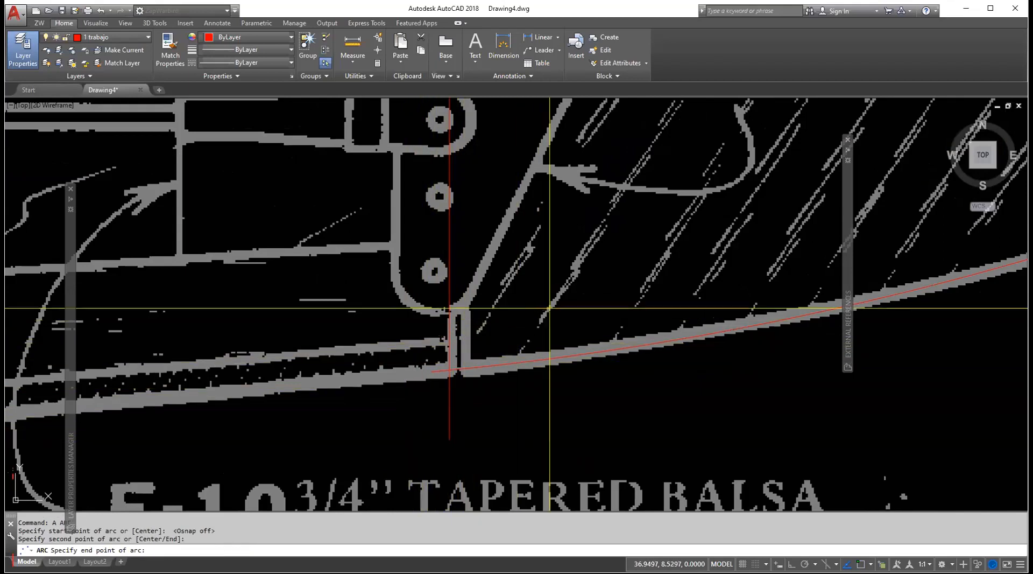
click(627, 399)
key(Escape)
text(3DO)
key(space)
key(Escape)
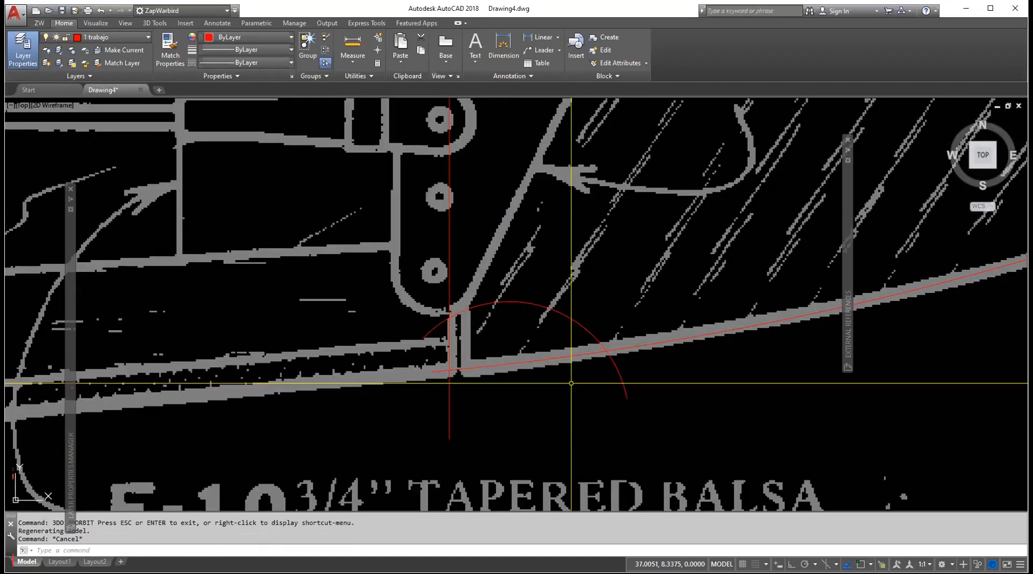
Erase the trial arc at the rudder's lower front corner.
text(E)
key(space)
click(629, 386)
click(628, 386)
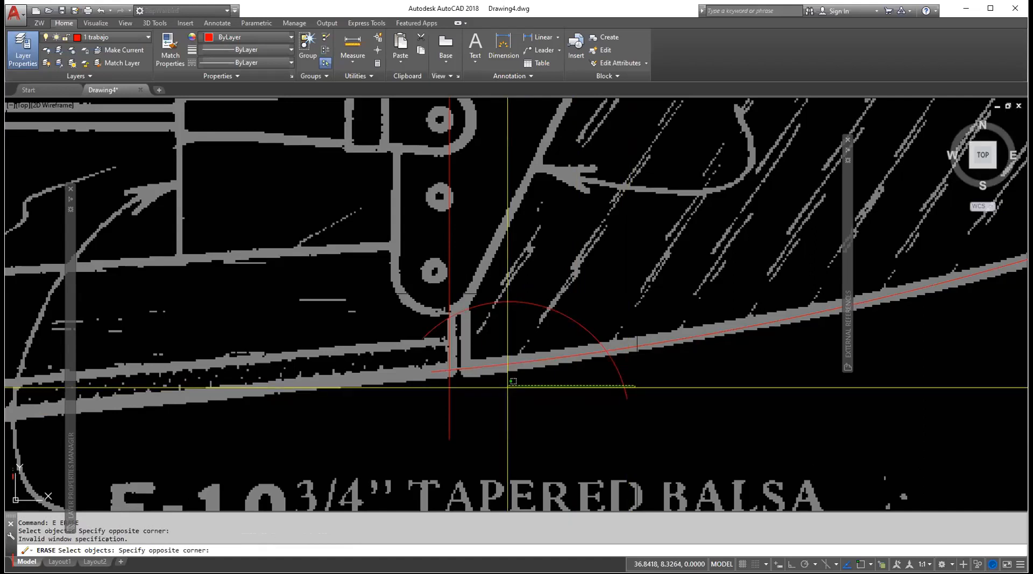
click(595, 388)
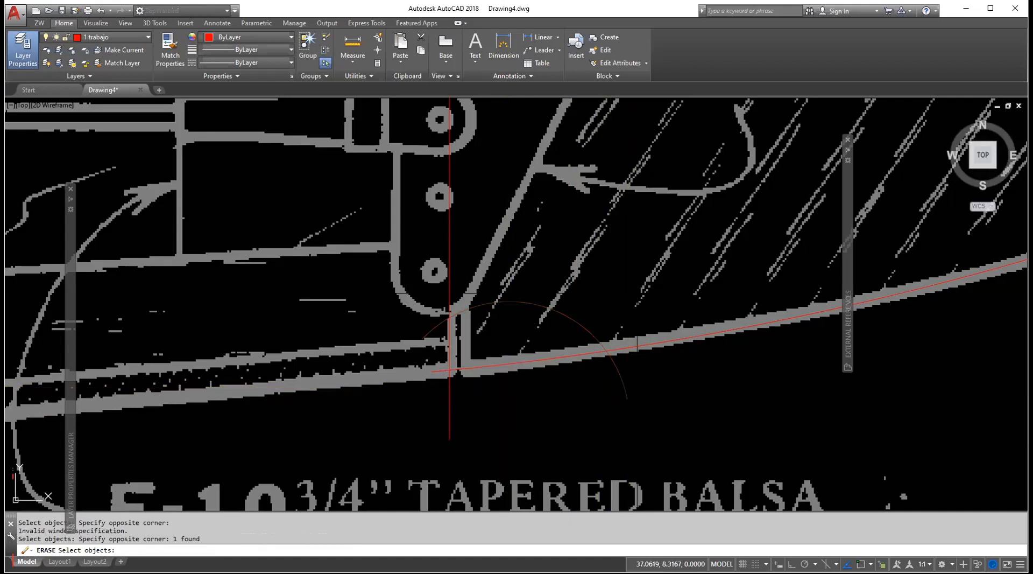
scroll(278, 369, down, 2)
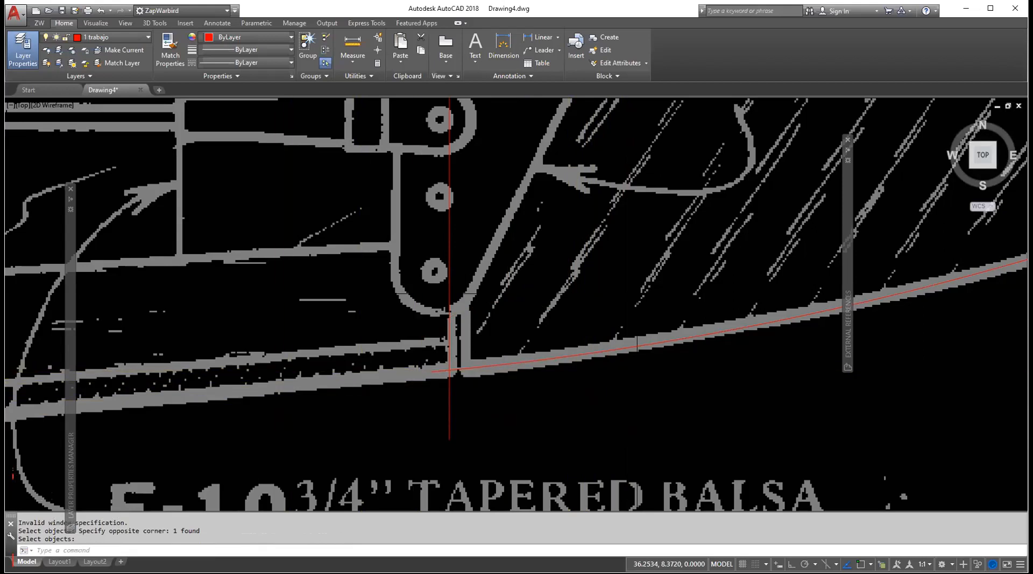
key(Return)
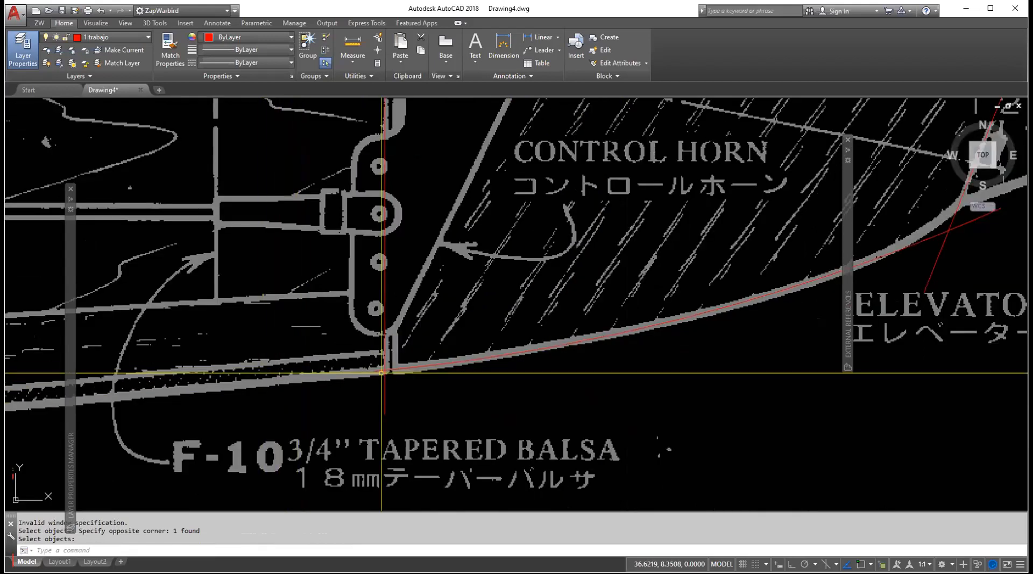
Fillet the rudder's lower arc into sharp corners with the vertical line at the front and the trailing-edge line at the rear.
mouse_move(417, 384)
middle_down()
mouse_move(226, 351)
mouse_move(194, 331)
middle_up()
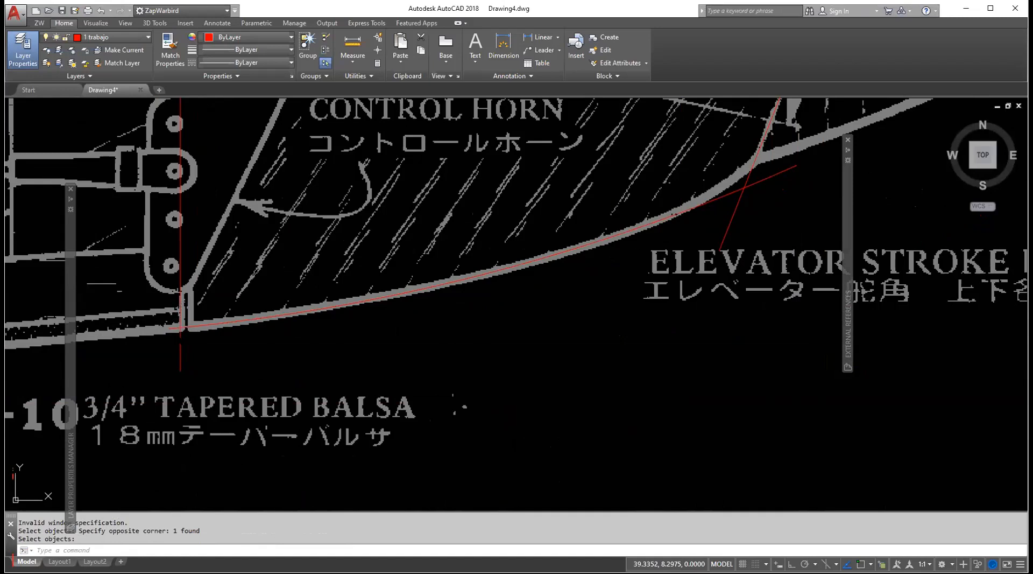
key(Escape)
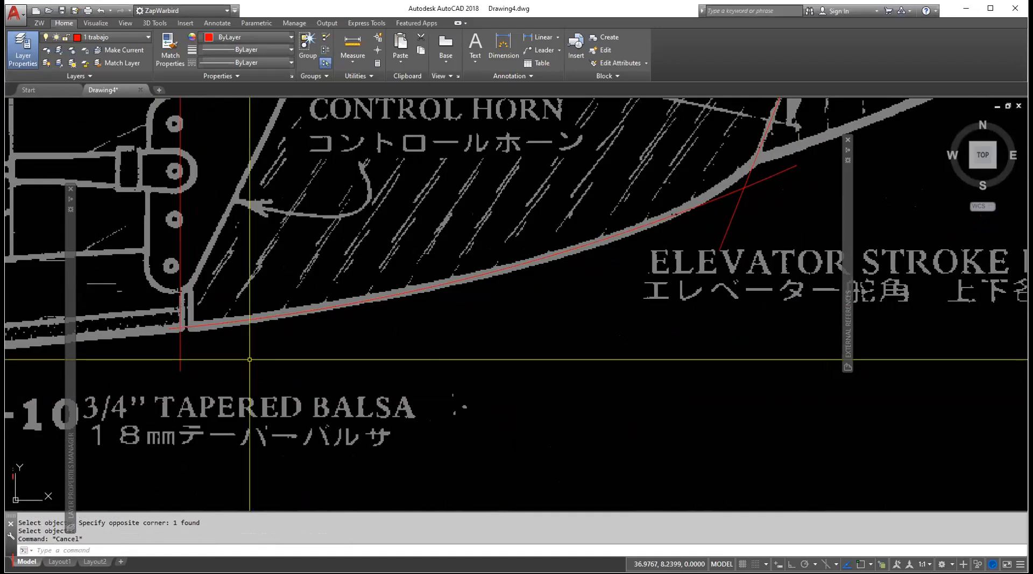
text(f)
key(Return)
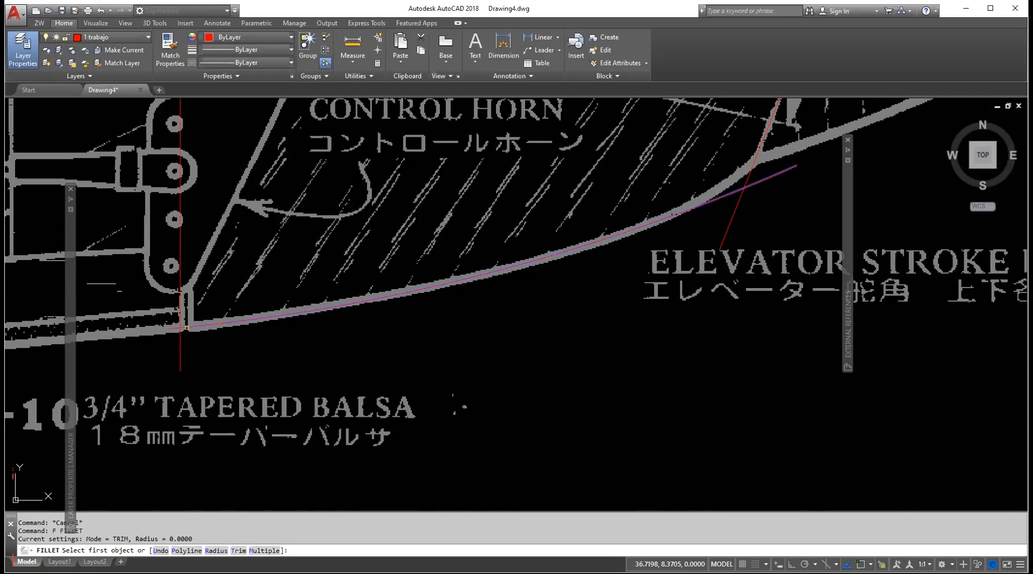
click(185, 325)
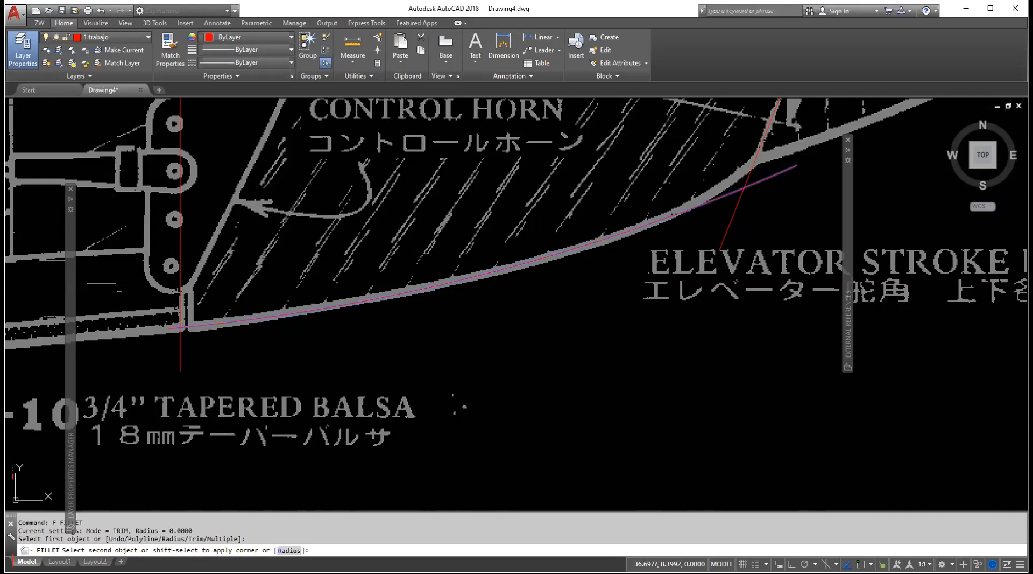
click(180, 320)
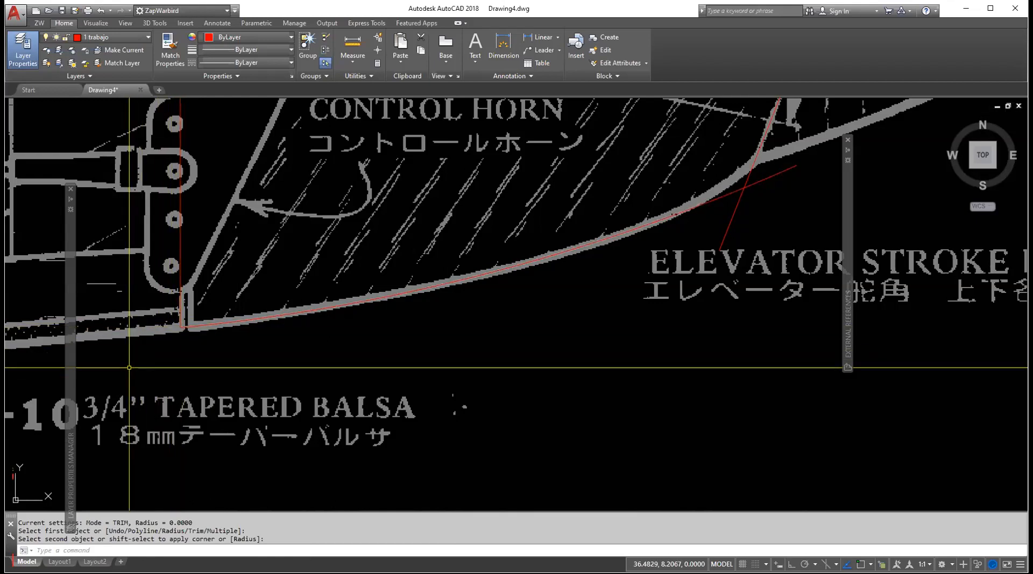
key(Return)
click(737, 190)
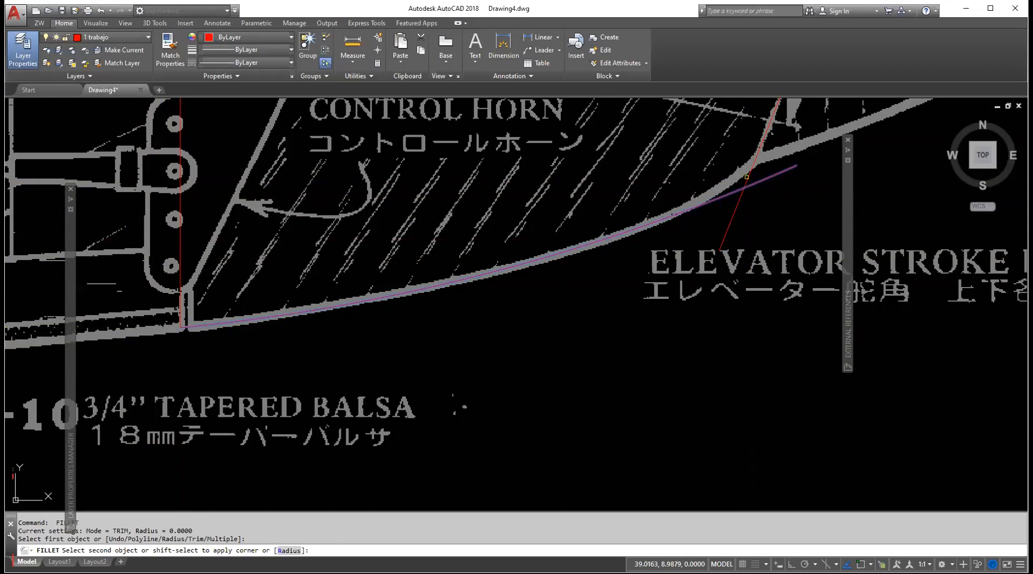
click(756, 162)
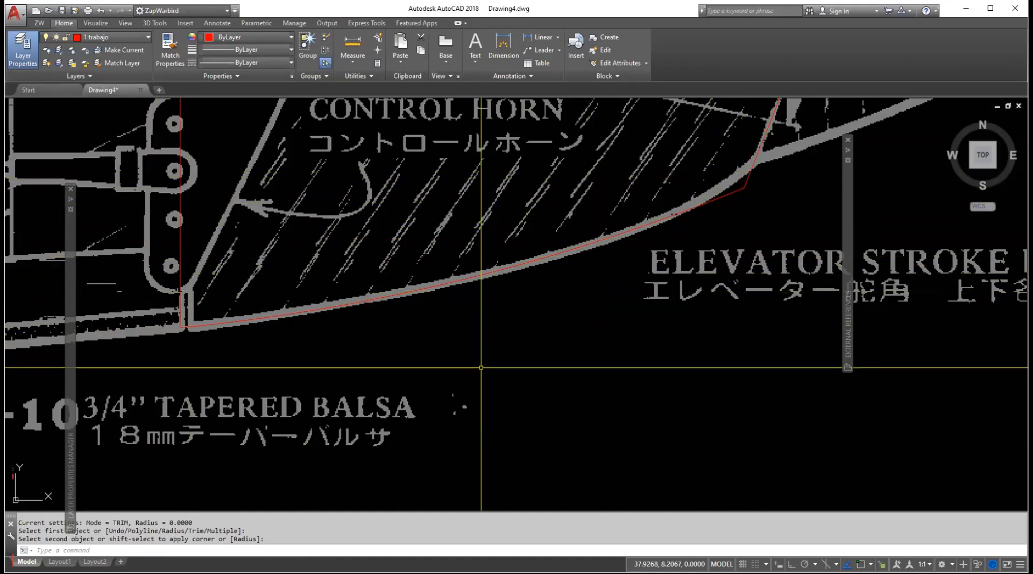
Examine how the rudder's sharp lower rear corner compares with the plan's rounded edge, and check the whole tail outline.
scroll(481, 367, down, 2)
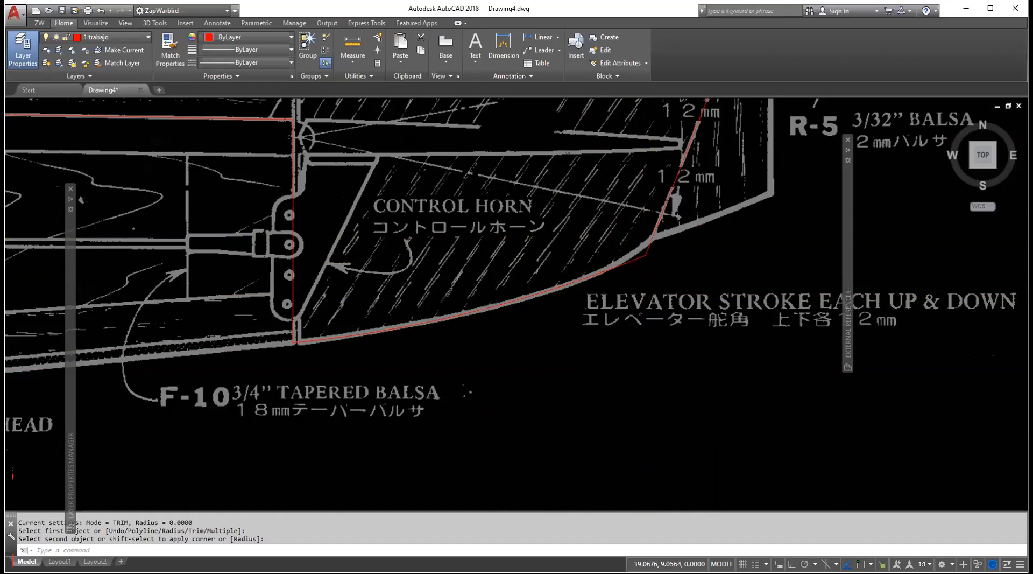
scroll(655, 239, up, 2)
scroll(647, 257, up, 2)
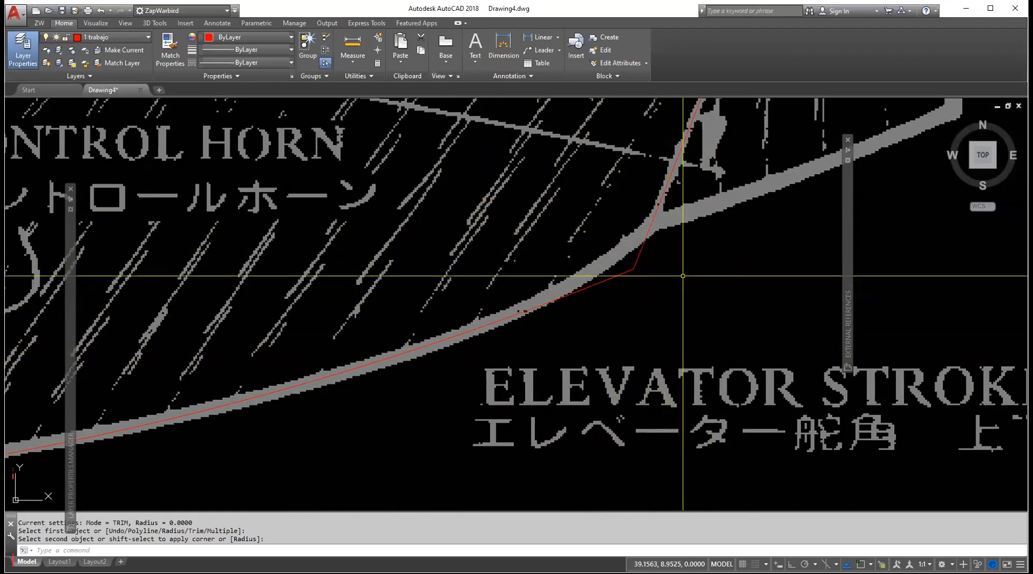
scroll(635, 269, down, 2)
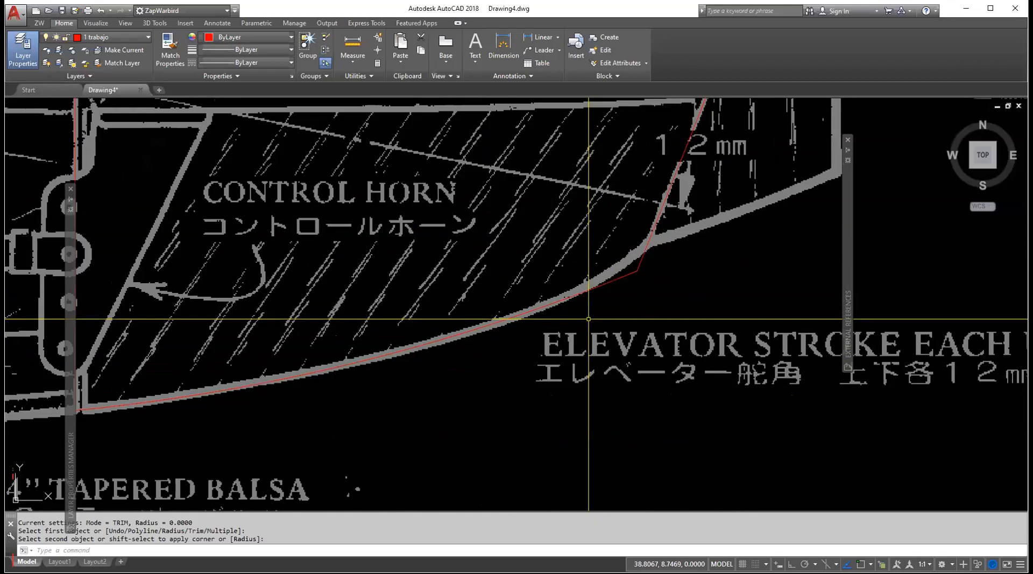
scroll(542, 342, down, 3)
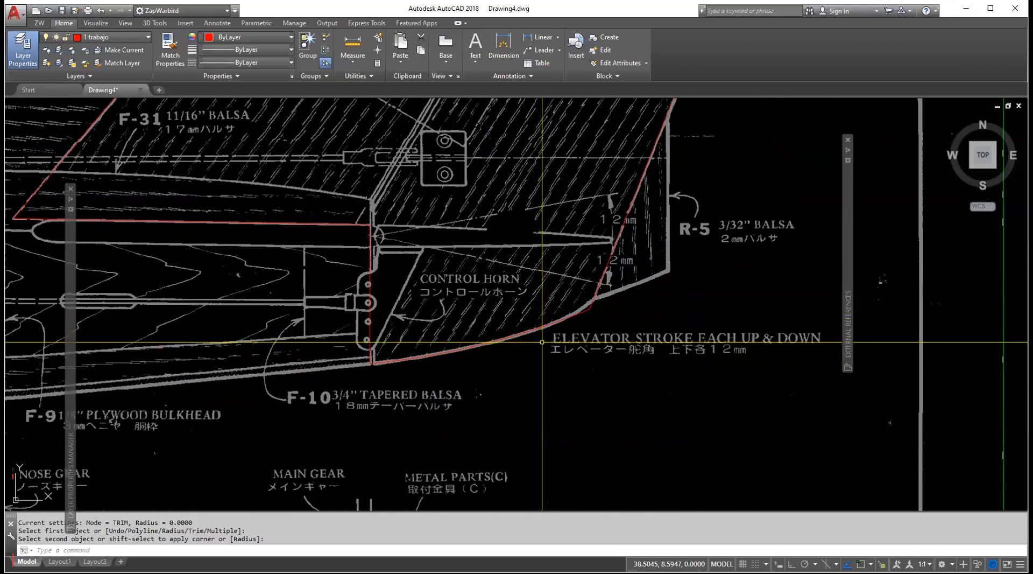
scroll(420, 340, down, 3)
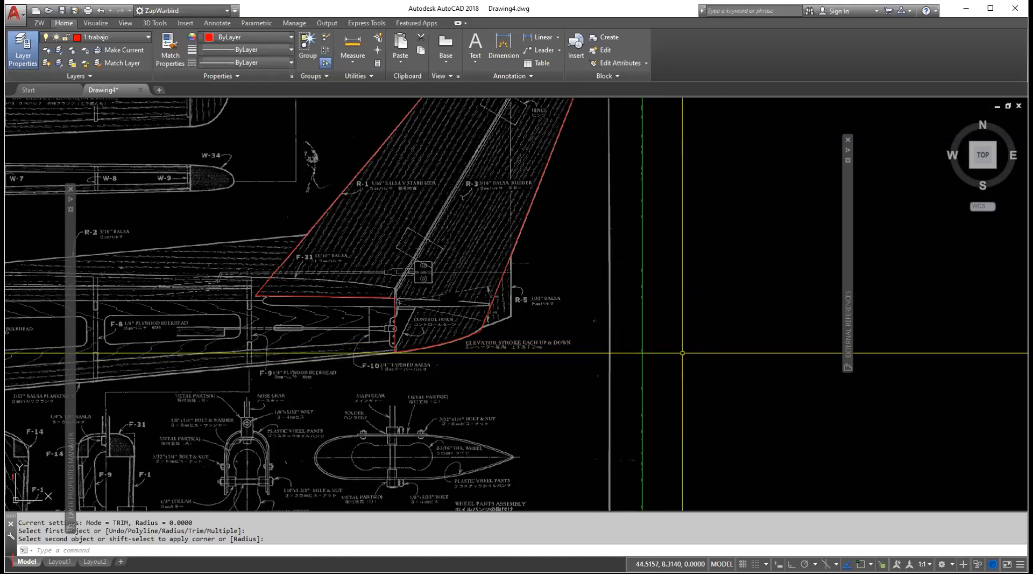
With ortho on, draw a separate vertical line in the empty area beyond the plan's edge, behind the rudder.
key(Escape)
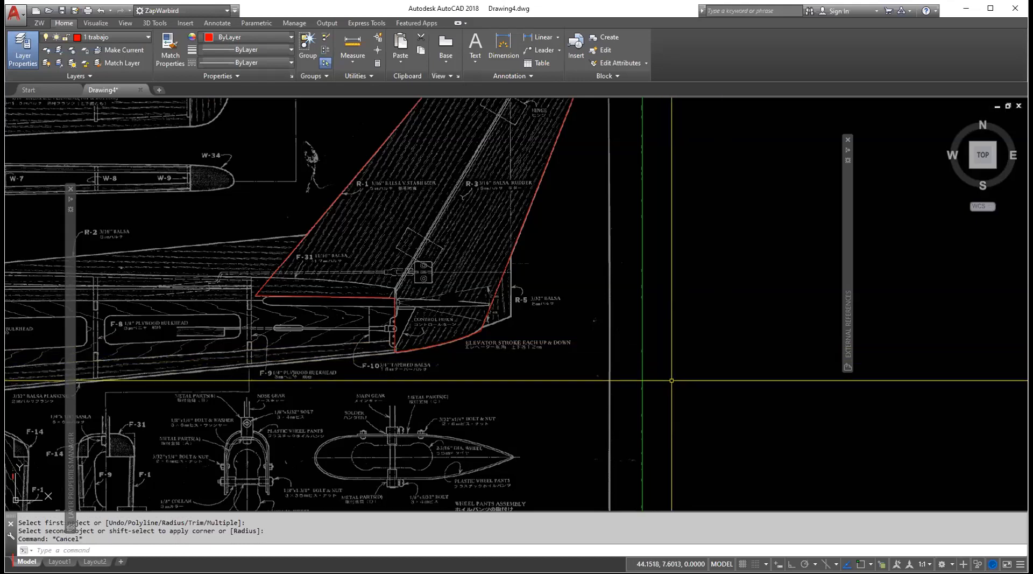
text(l)
key(Return)
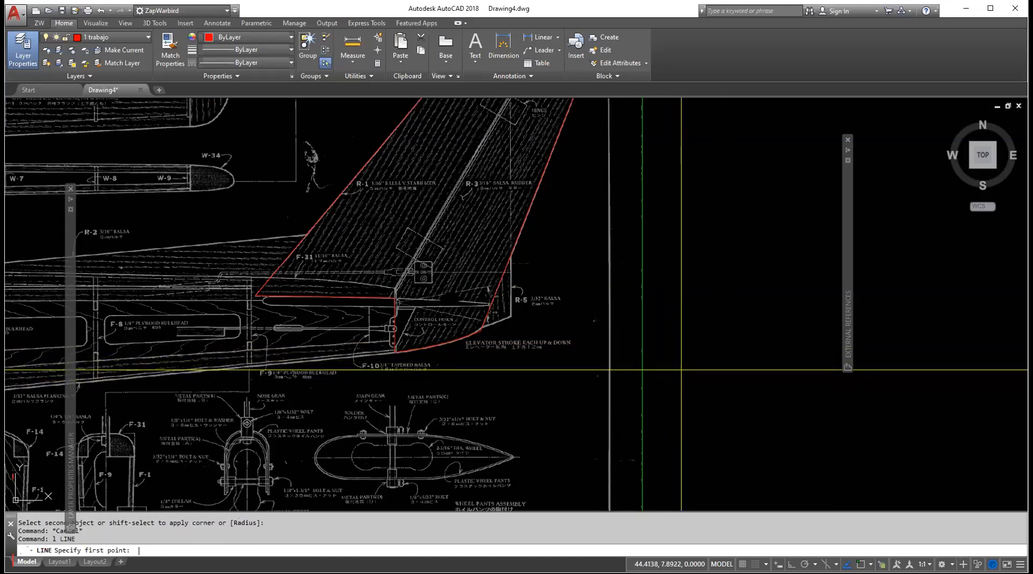
click(706, 298)
key(F8)
click(709, 401)
key(Return)
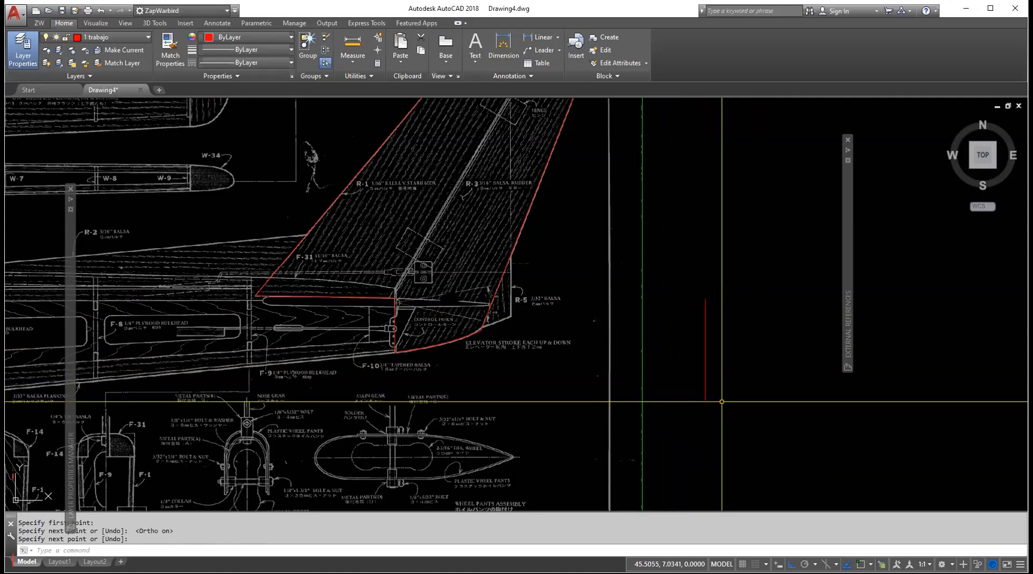
Draw two circles through the vertical line's upper end, one centred partway along the line and one at its lower end.
text(c)
key(Return)
text(nea)
key(Return)
click(705, 368)
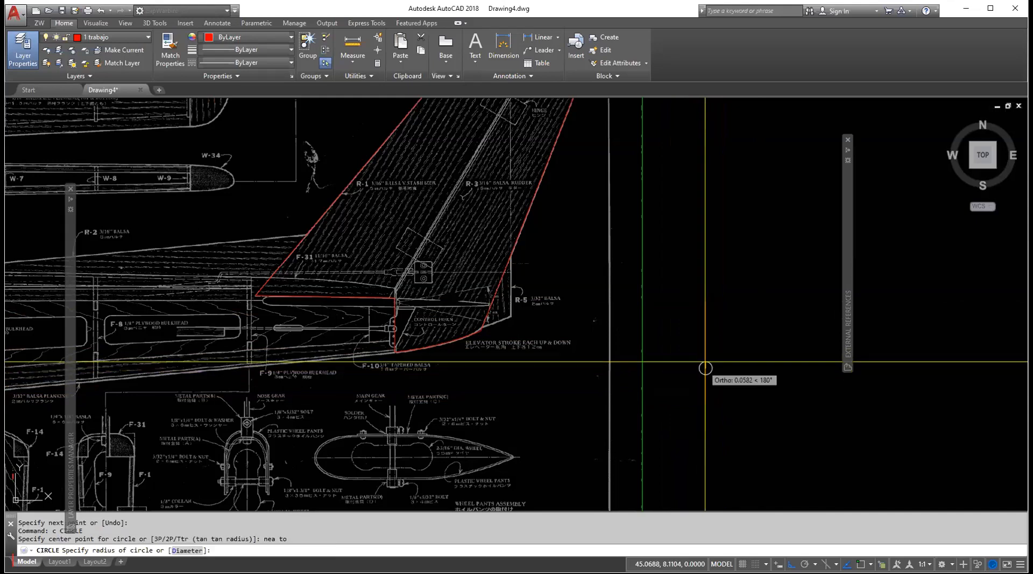
key(F3)
click(706, 300)
key(Return)
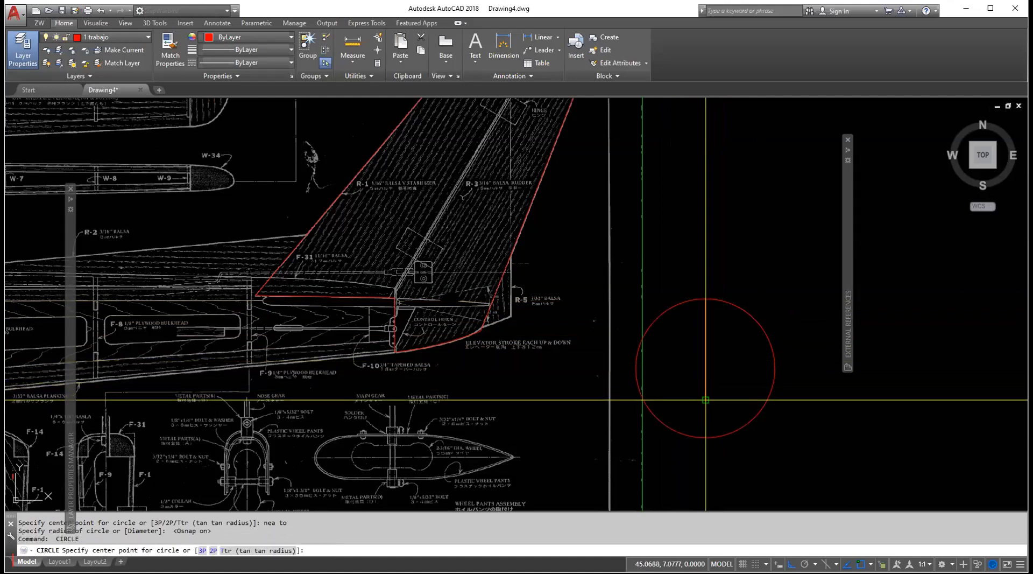
click(706, 399)
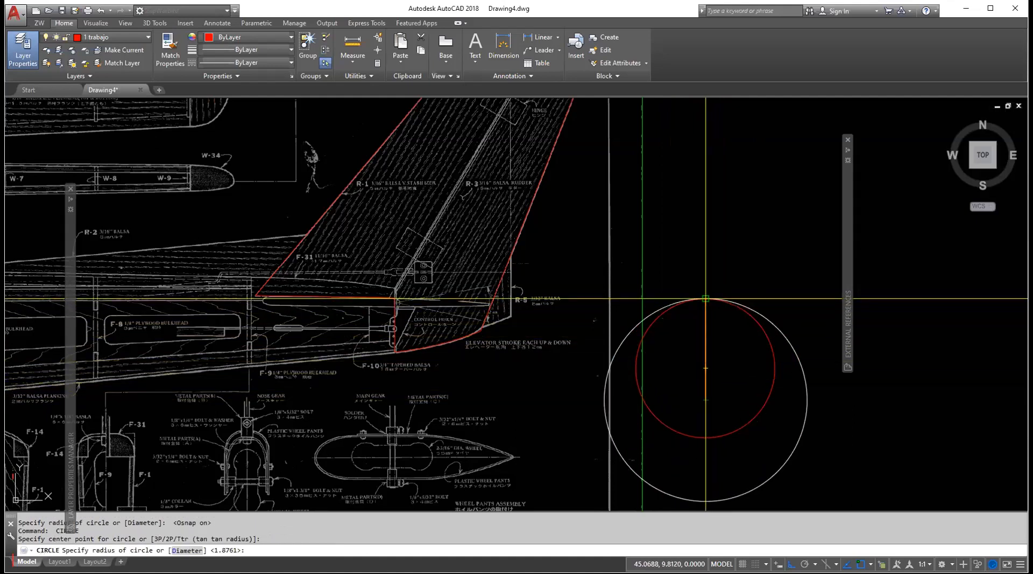
scroll(709, 323, up, 2)
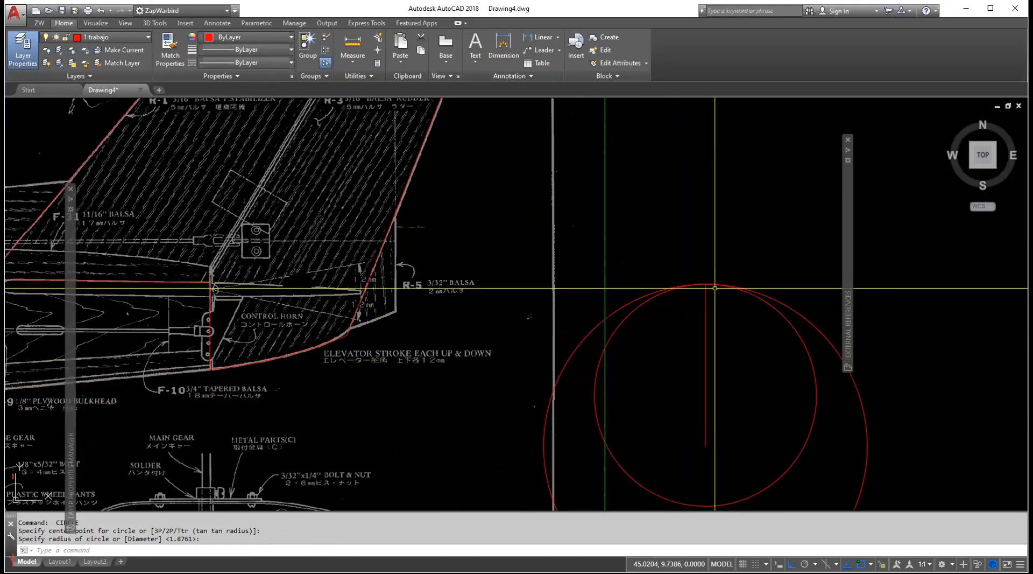
With ortho off, draw two connected lines forming a V whose arms cross both circles on either side of the vertical line.
key(Escape)
text(l)
key(Return)
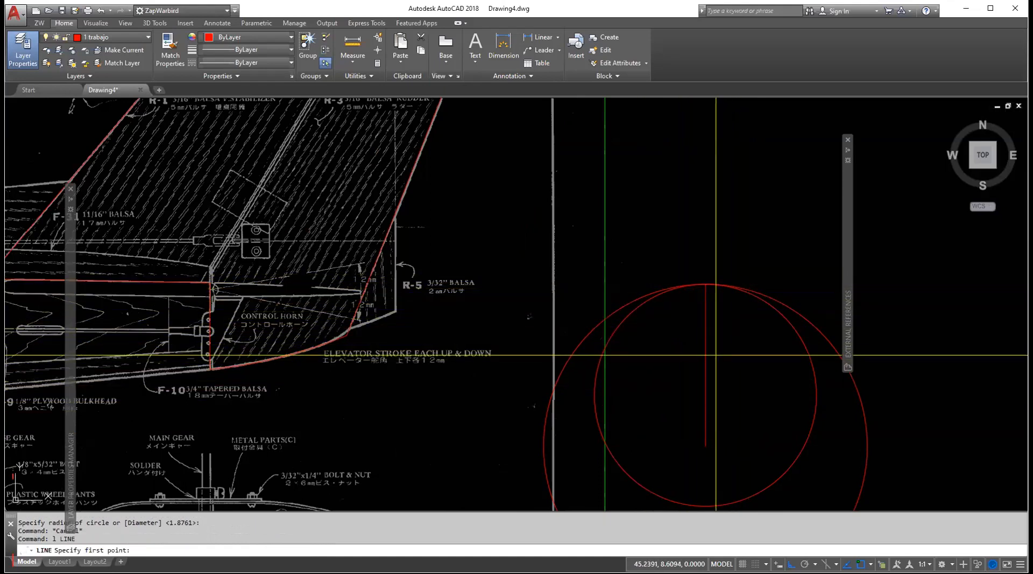
click(590, 292)
key(F8)
click(697, 429)
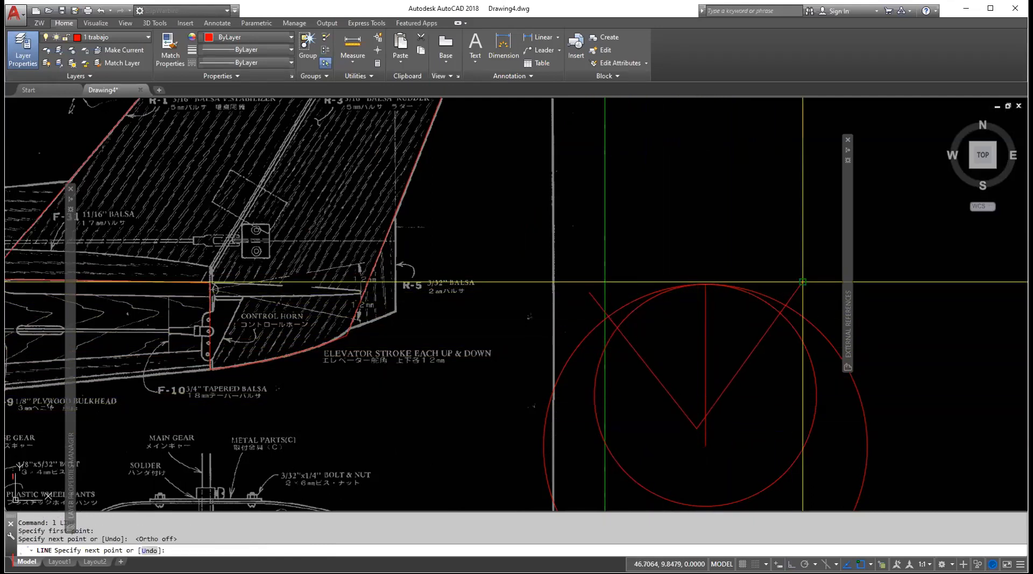
click(803, 281)
key(Return)
key(Escape)
Trim both circles to the V-shaped lines, keeping only the upper arcs between its arms.
text(tr)
key(Return)
click(739, 385)
click(731, 364)
click(677, 387)
click(653, 405)
key(Return)
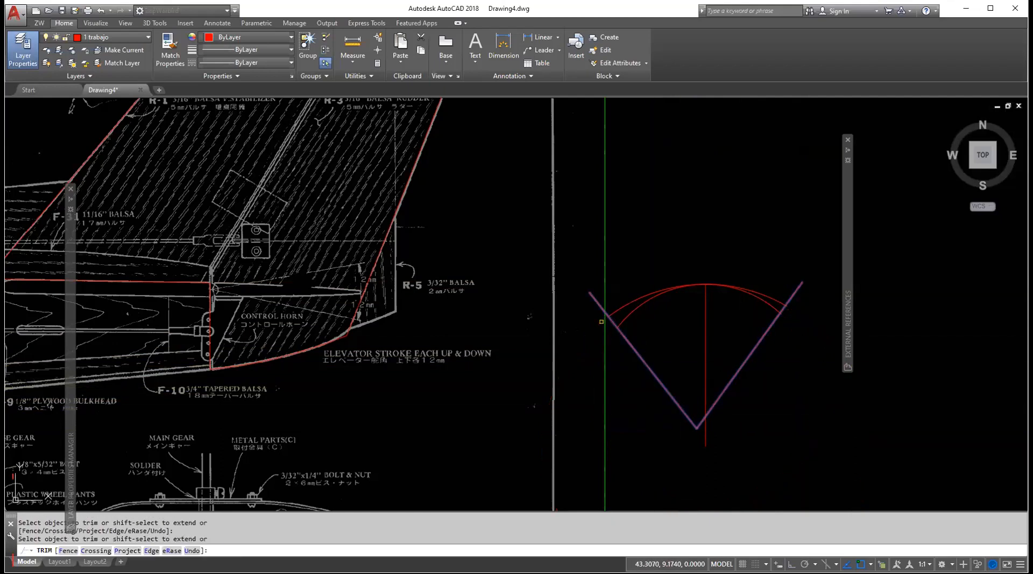
Trim the overlapping arcs so the smaller-radius arc remains before the vertical line and the larger-radius arc remains after it.
key(Escape)
text(tr)
key(Return)
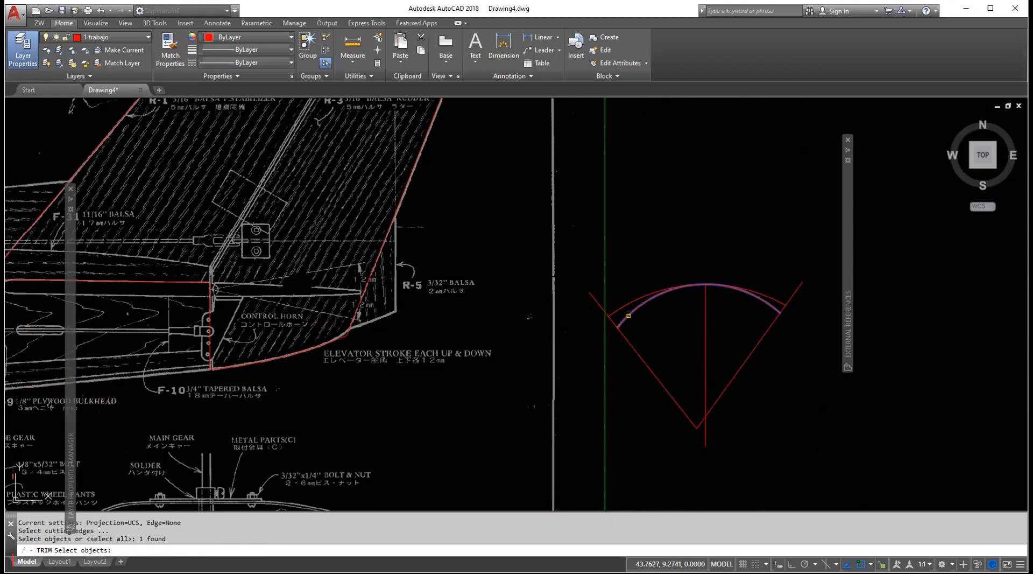
key(Return)
click(624, 306)
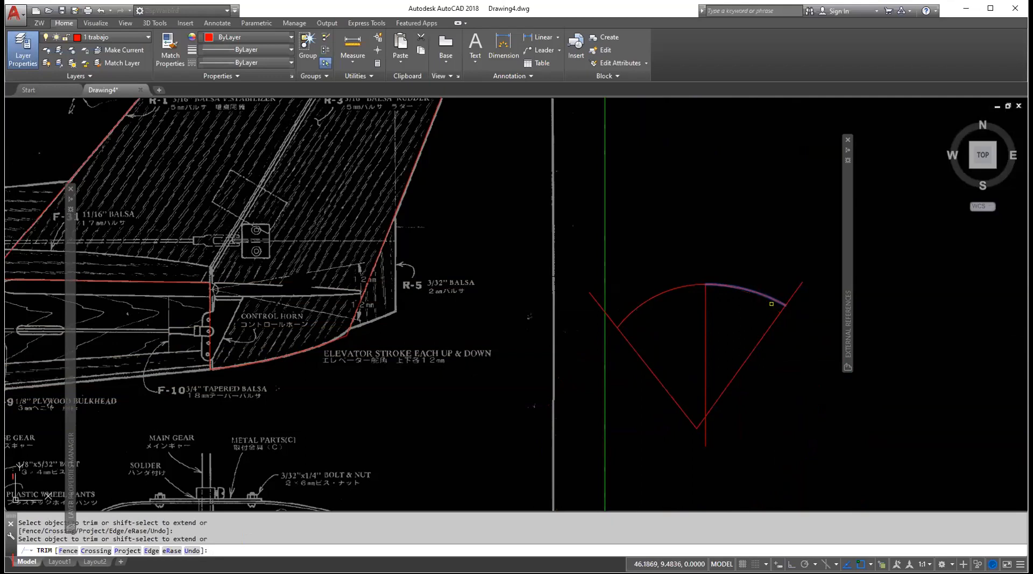
key(Return)
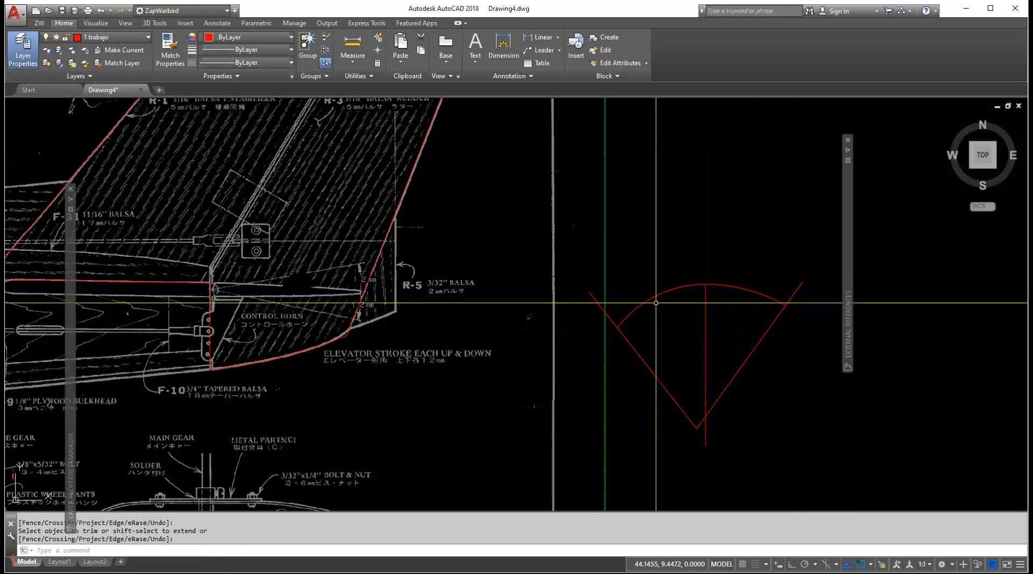
Examine each arc's centre on the vertical line and the tangent junction where the two arcs meet.
click(756, 286)
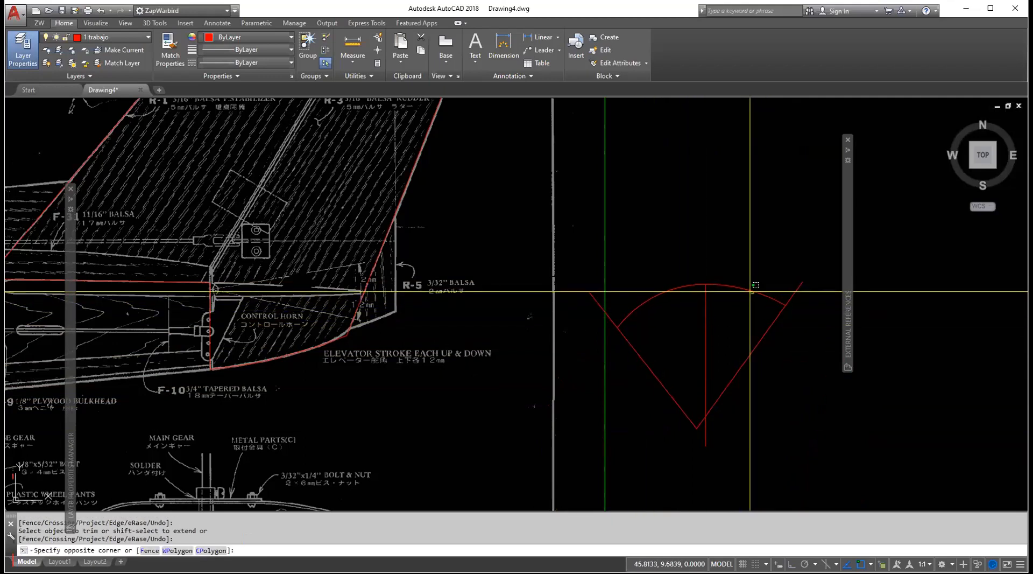
click(747, 286)
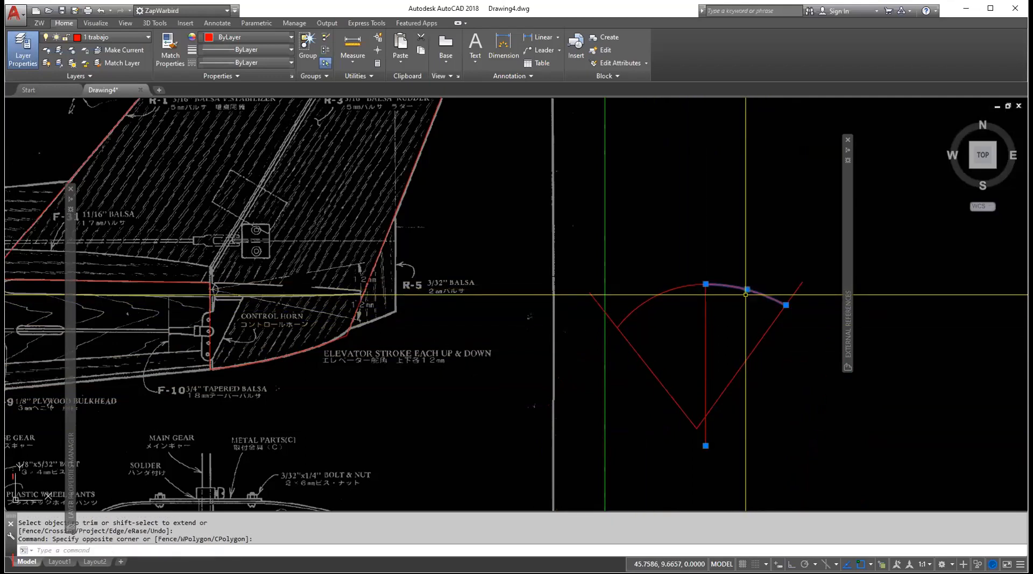
click(664, 292)
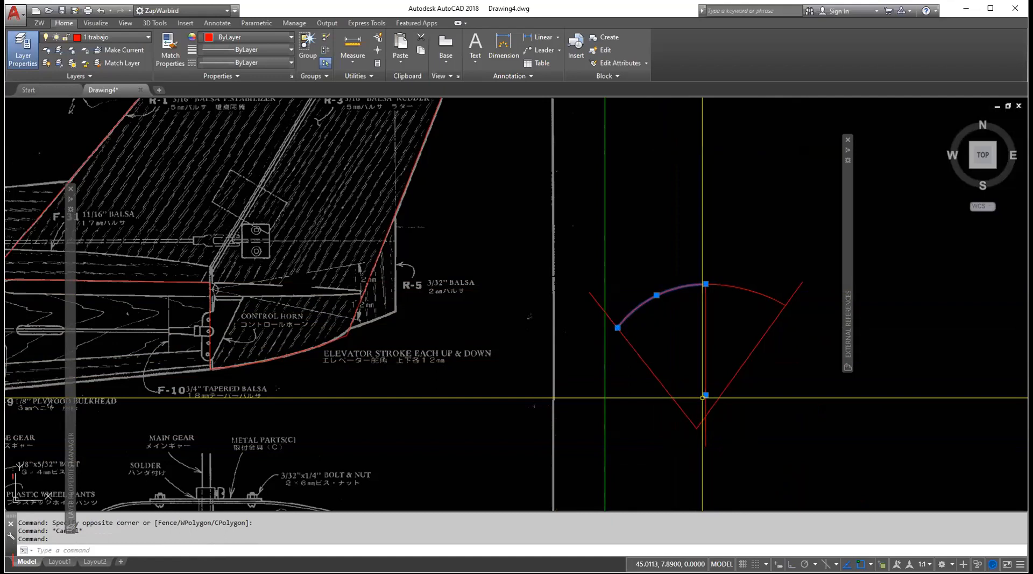
click(706, 395)
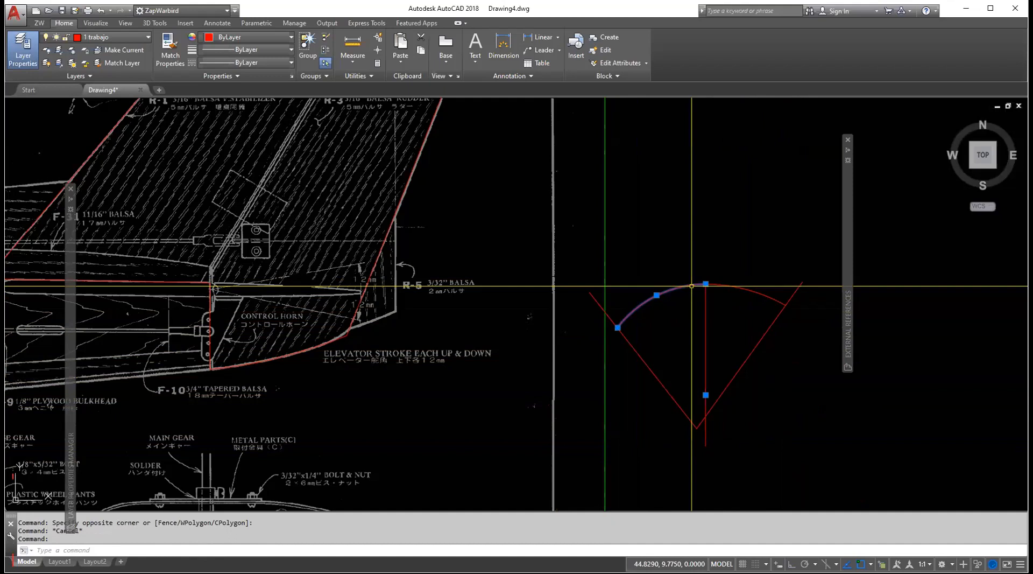
key(Escape)
scroll(706, 291, up, 2)
scroll(705, 286, up, 3)
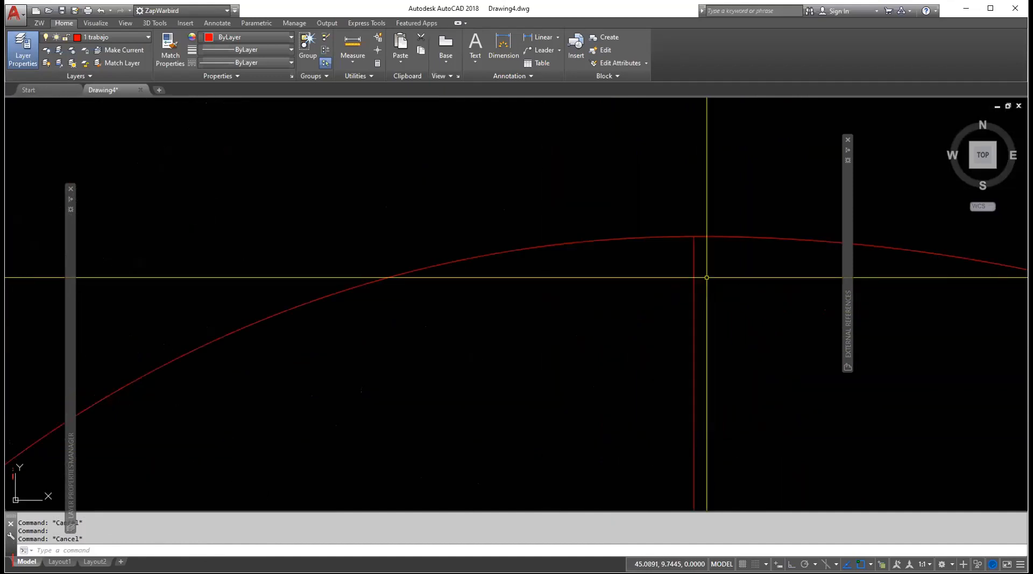
scroll(690, 235, up, 1)
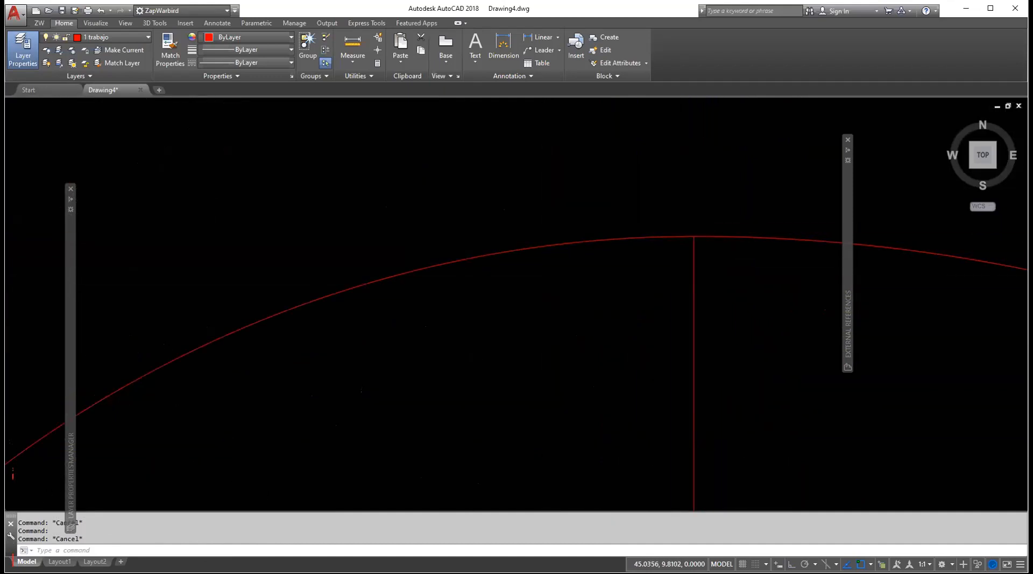
scroll(672, 239, down, 2)
scroll(682, 291, down, 1)
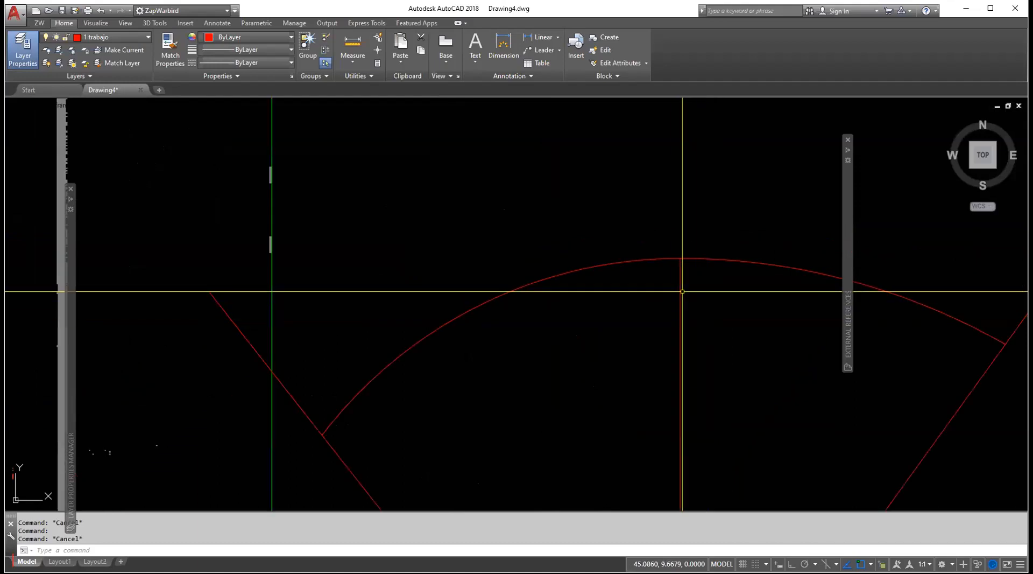
scroll(671, 299, down, 3)
Erase the two demonstration arcs, the V-shaped lines and the vertical line beyond the plan's edge.
key(Escape)
text(e)
key(Return)
click(735, 465)
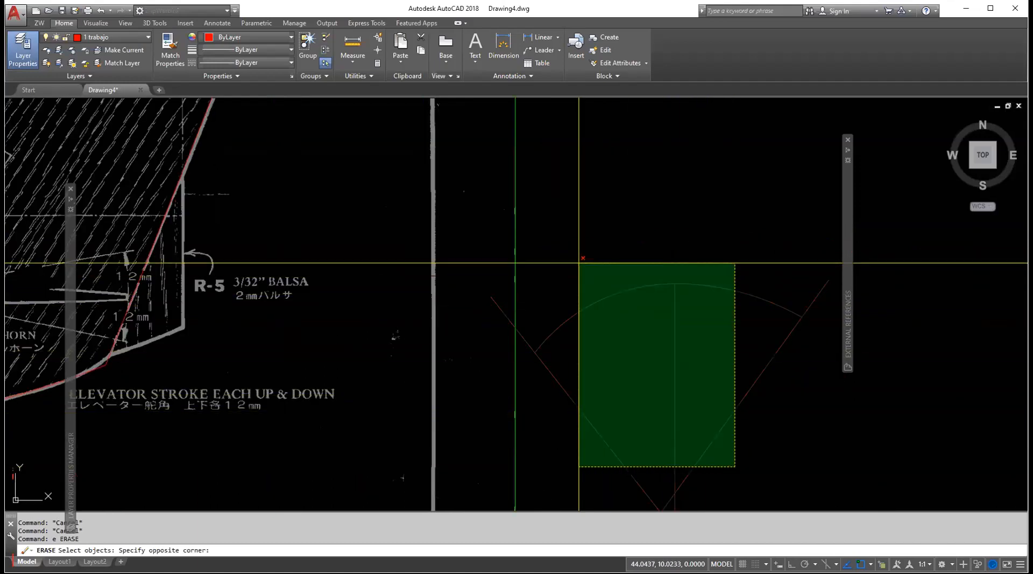
click(576, 265)
key(Return)
scroll(668, 332, down, 2)
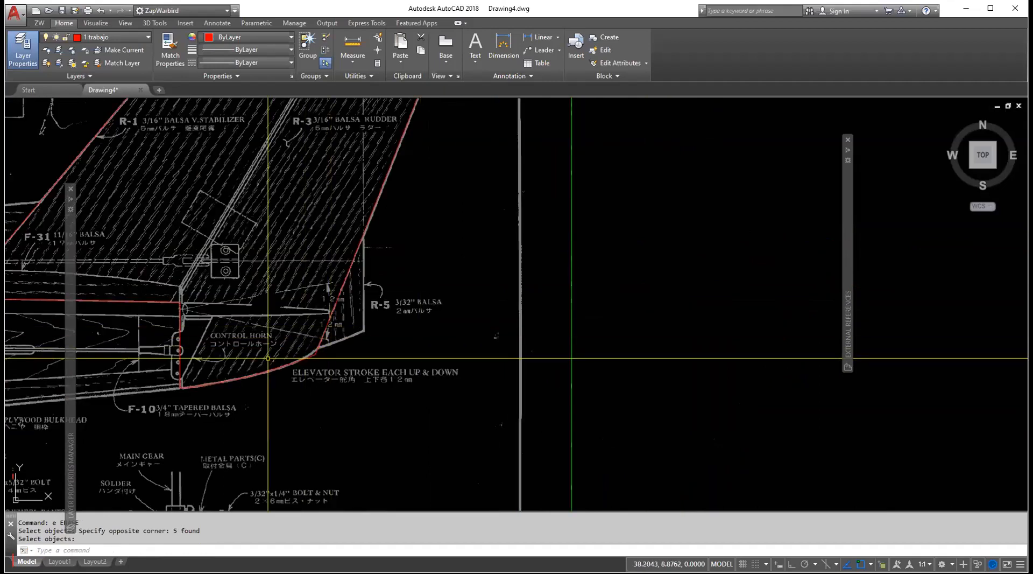
Examine where the traced lower arc departs from the plan's rounded edge near the rudder's lower rear corner.
scroll(268, 358, up, 2)
scroll(273, 362, up, 2)
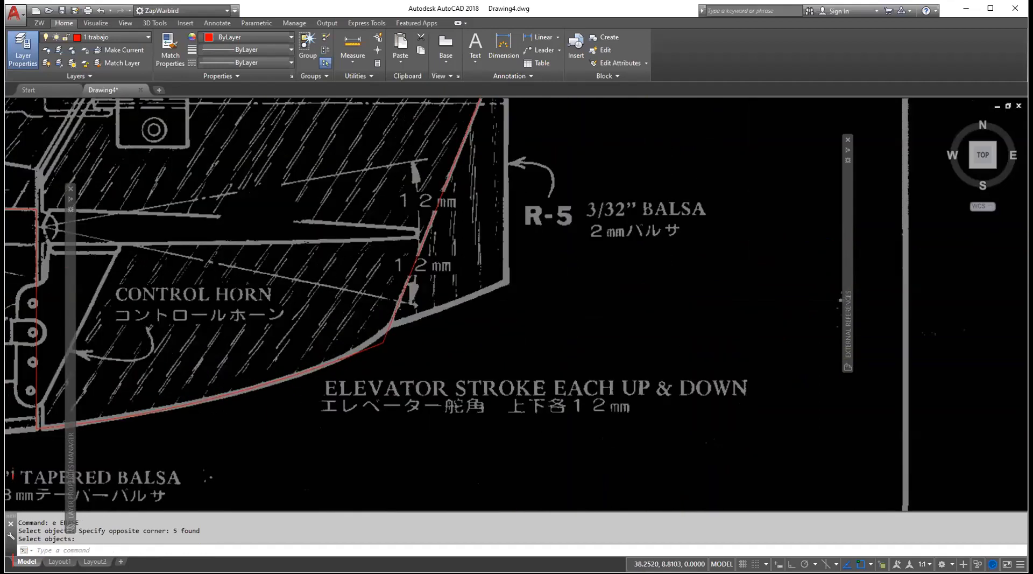
scroll(304, 366, up, 2)
scroll(393, 378, up, 2)
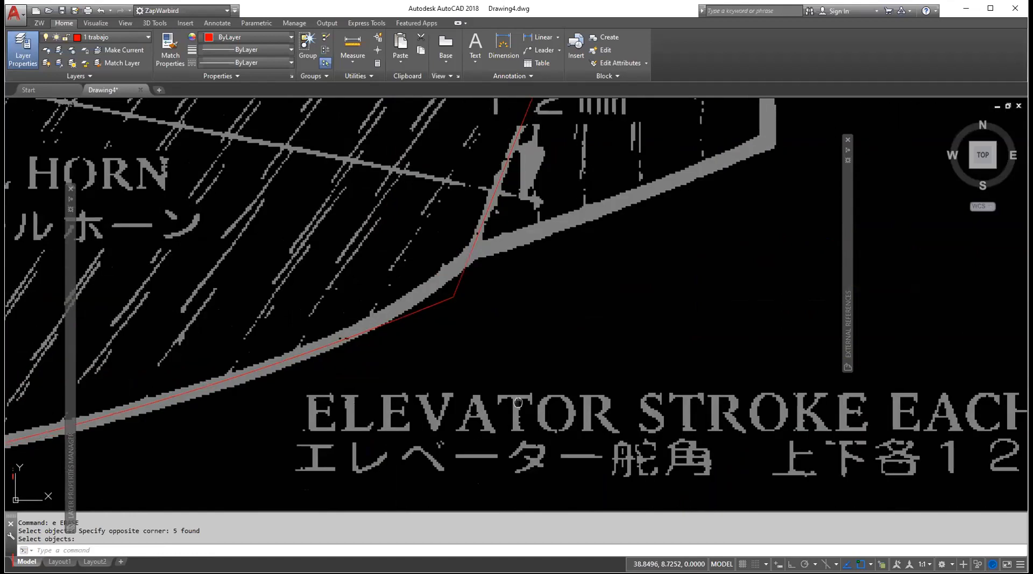
middle_drag(392, 379, 518, 403)
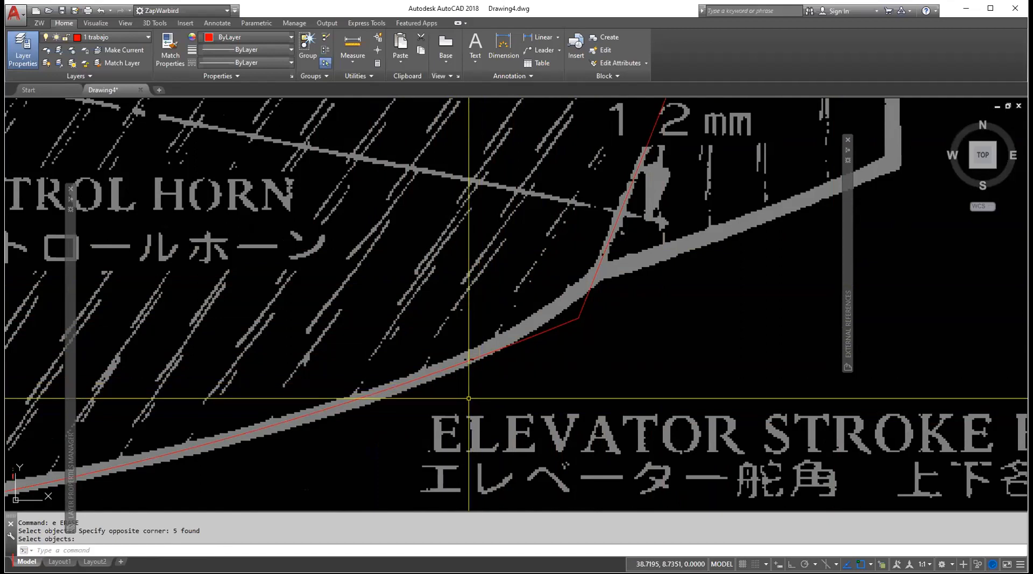
text(l)
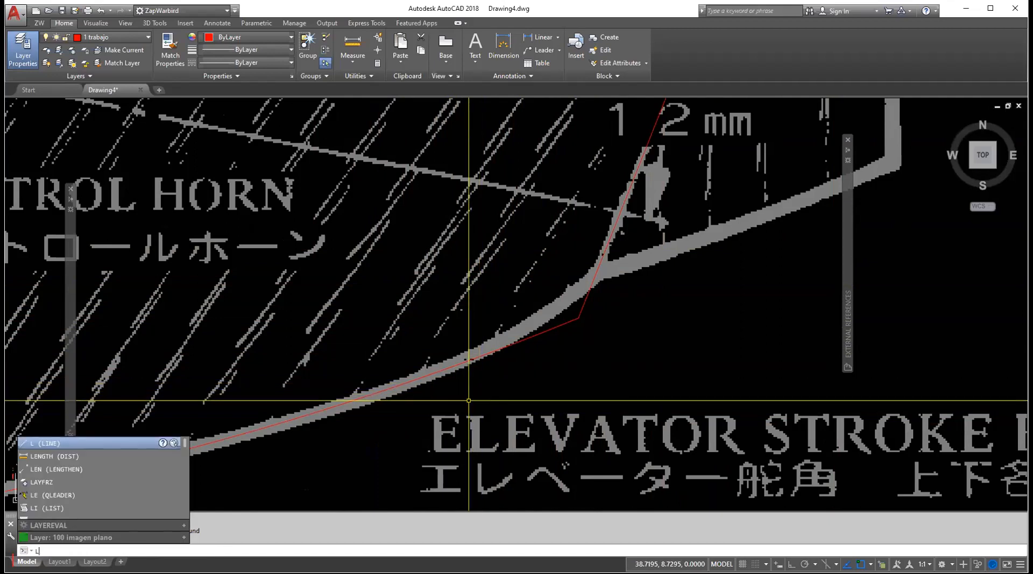
key(Return)
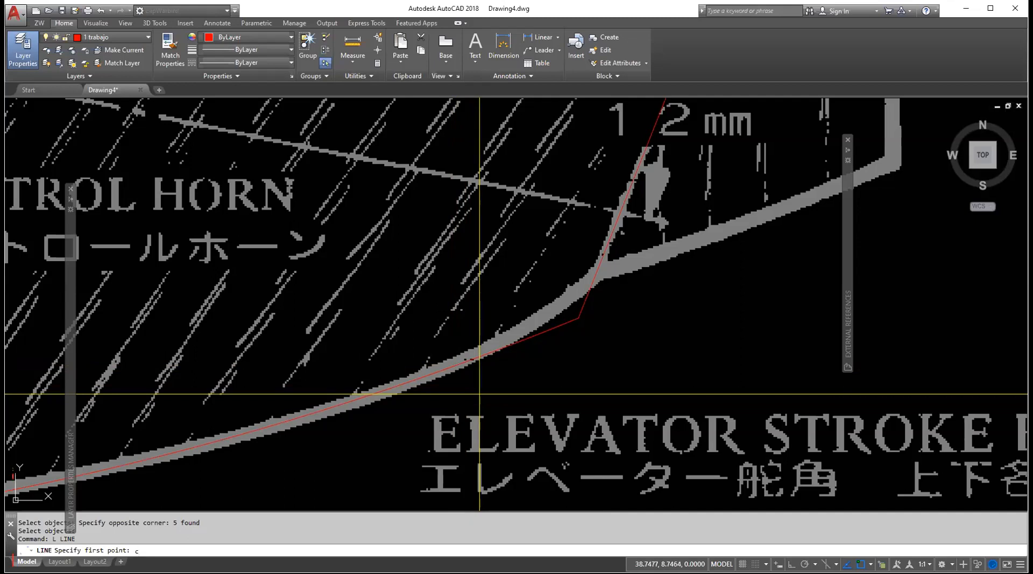
key(Return)
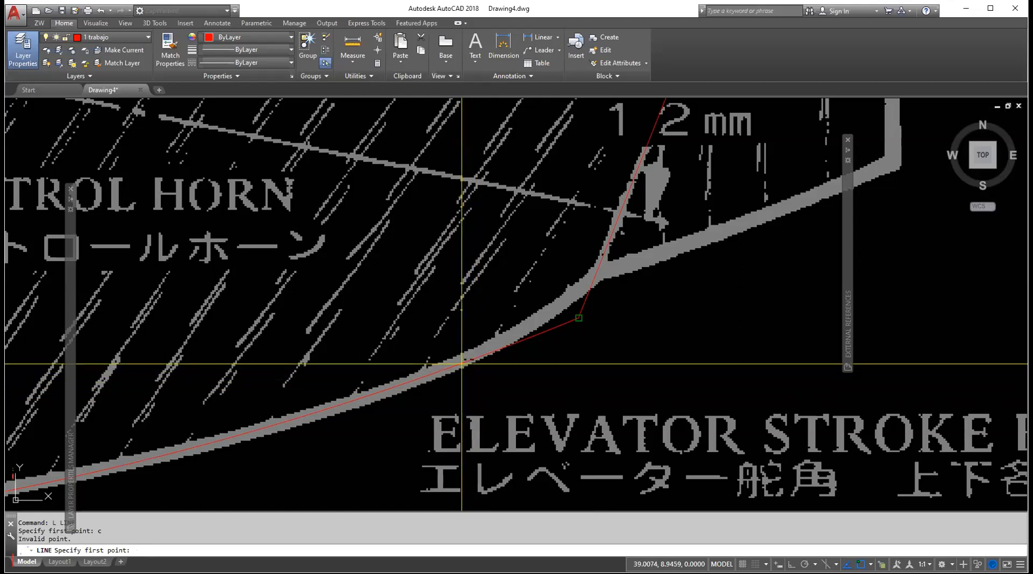
Draw a construction line from the centre of the rudder's lower arc, crossing the arc where it starts to leave the plan's edge.
text(l)
key(Return)
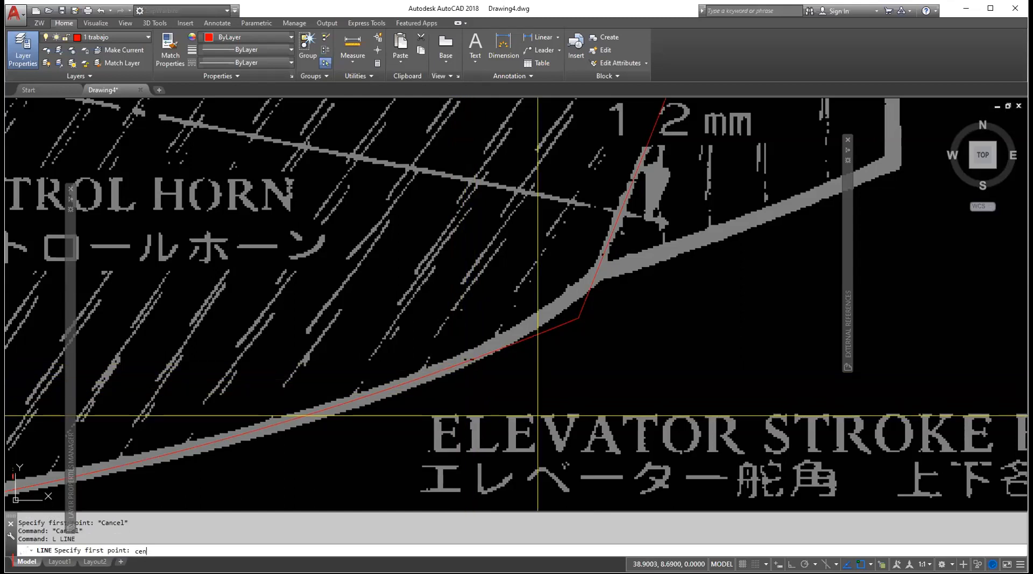
key(Return)
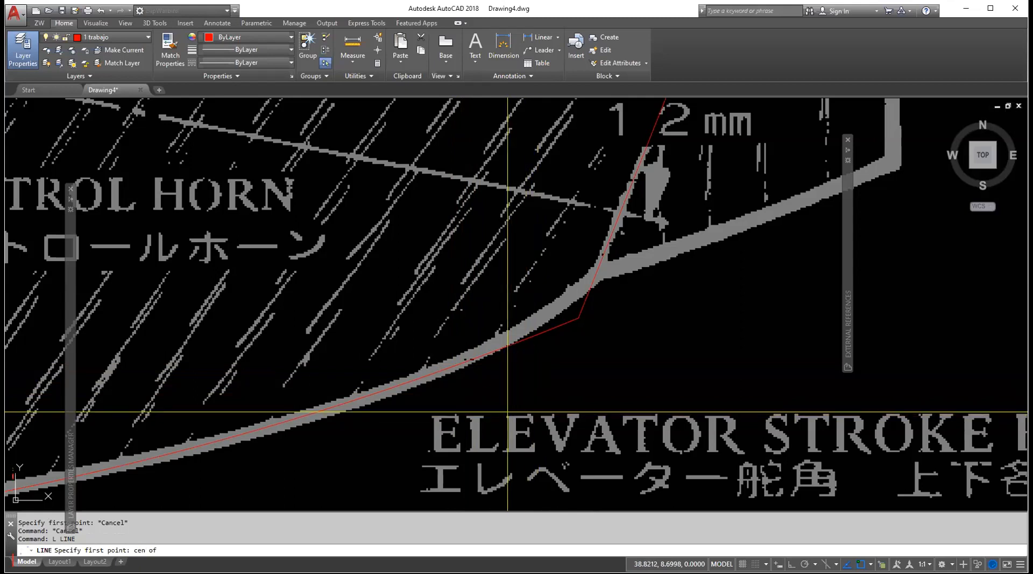
click(445, 369)
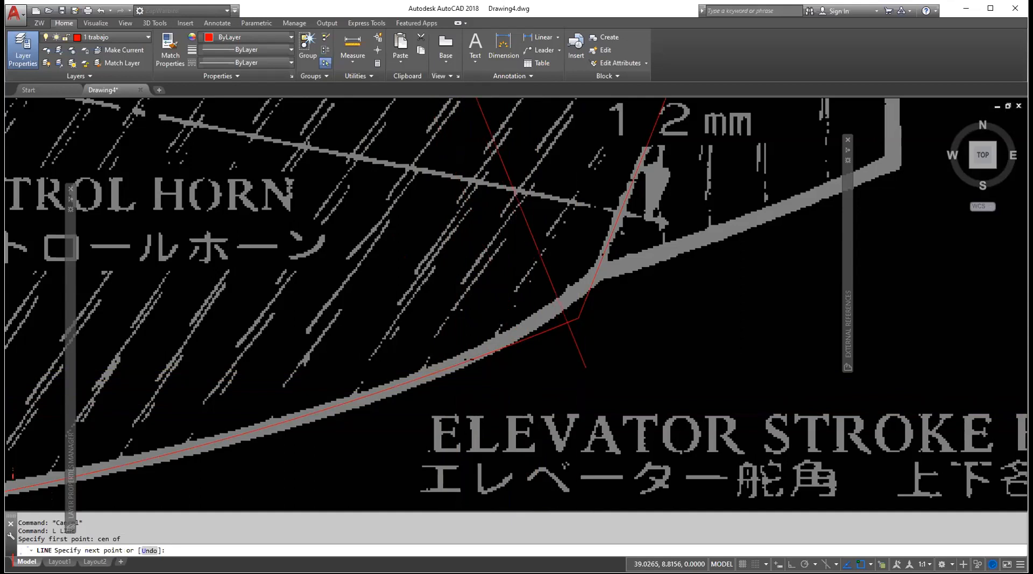
scroll(586, 368, down, 2)
scroll(583, 369, down, 5)
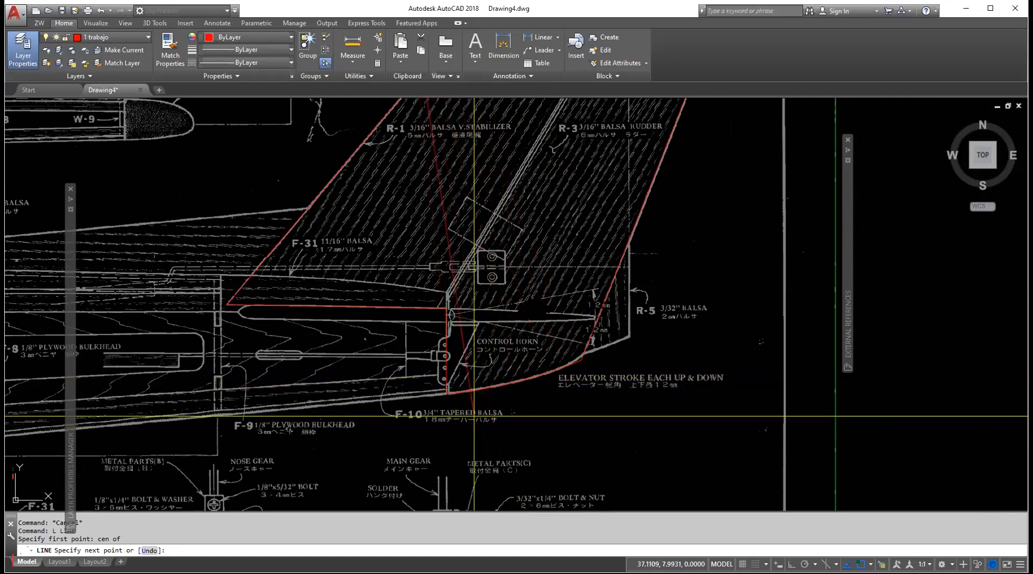
scroll(536, 422, down, 2)
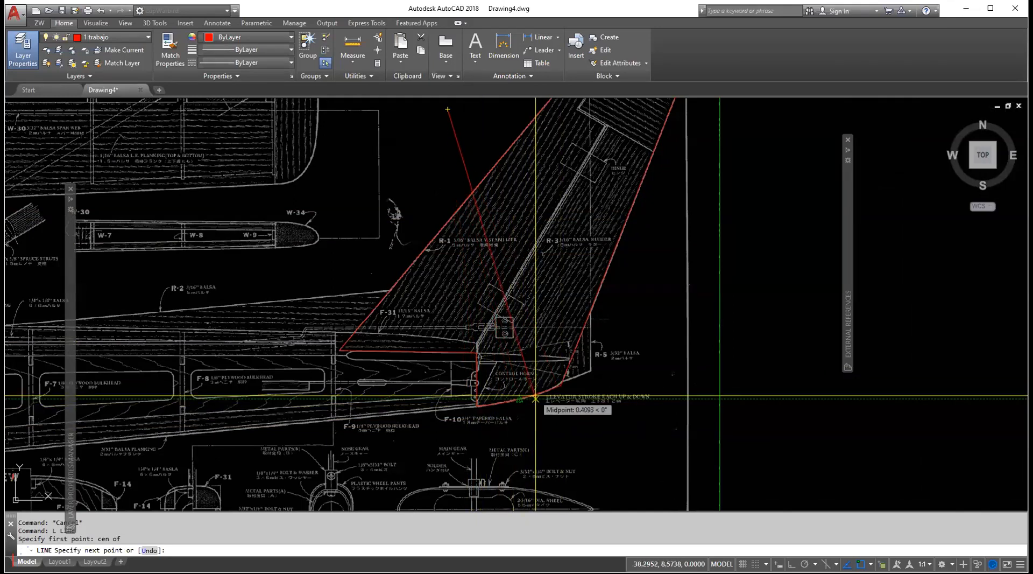
scroll(535, 398, up, 3)
scroll(540, 392, up, 2)
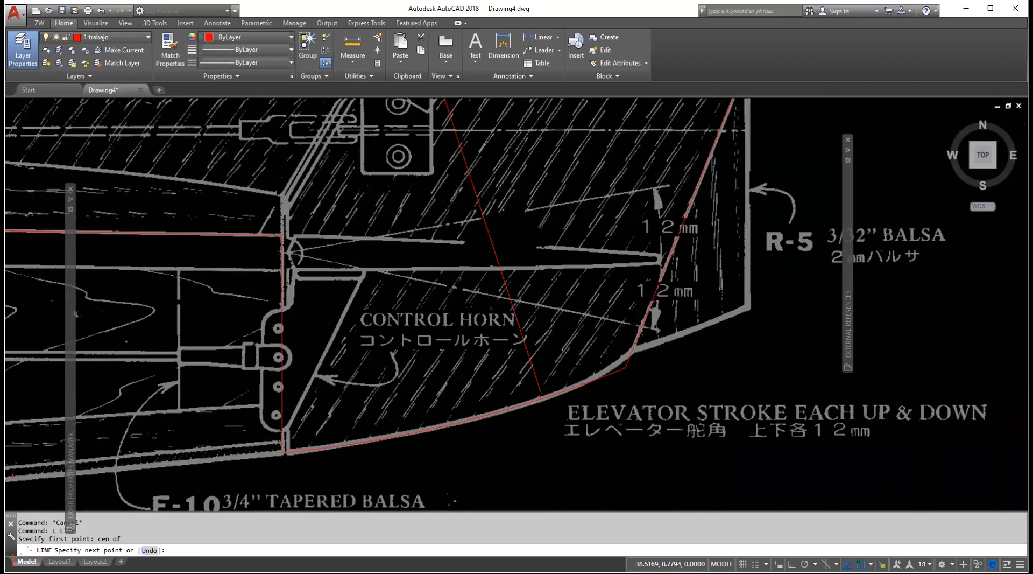
scroll(570, 391, up, 2)
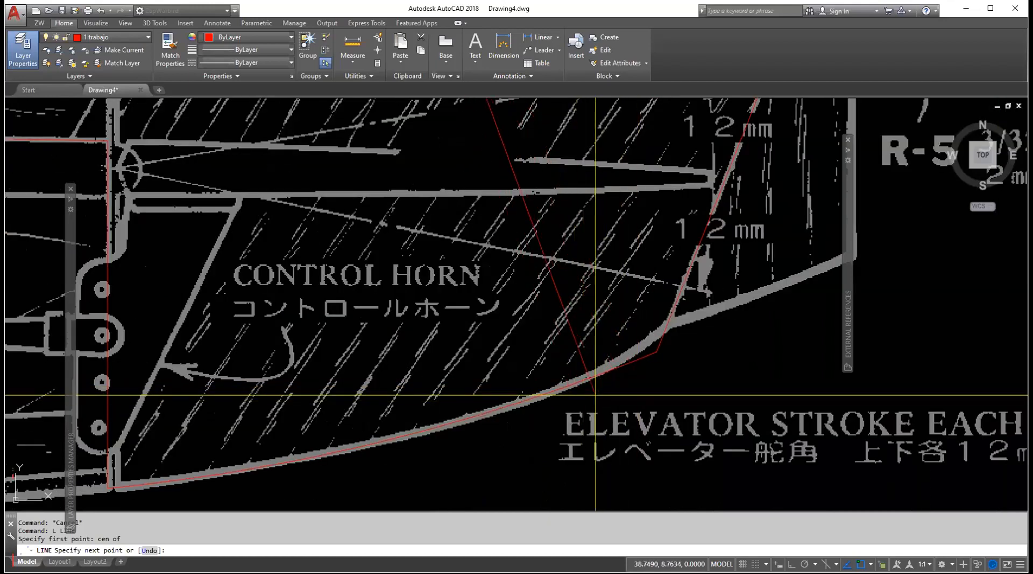
scroll(593, 393, up, 2)
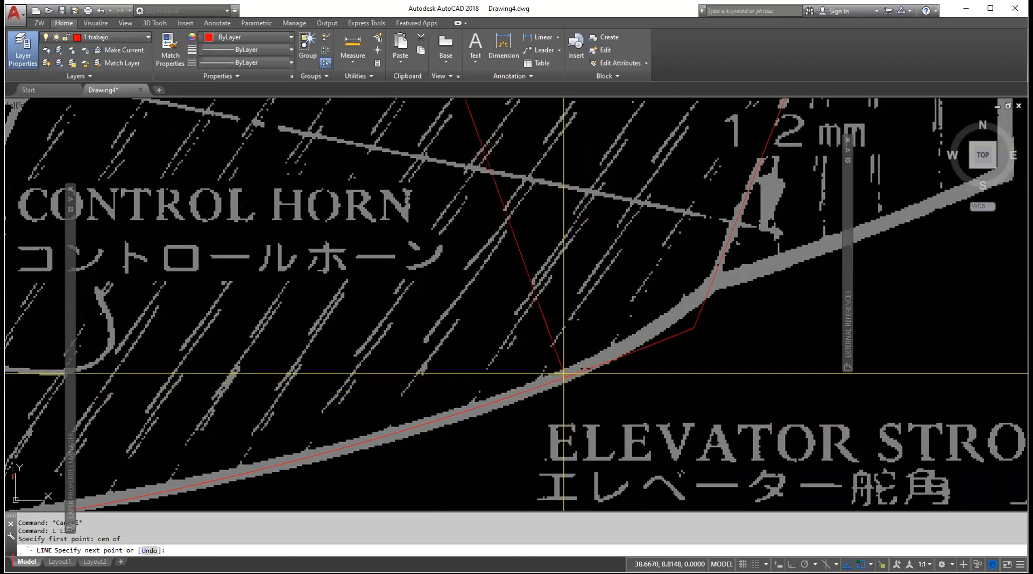
click(592, 445)
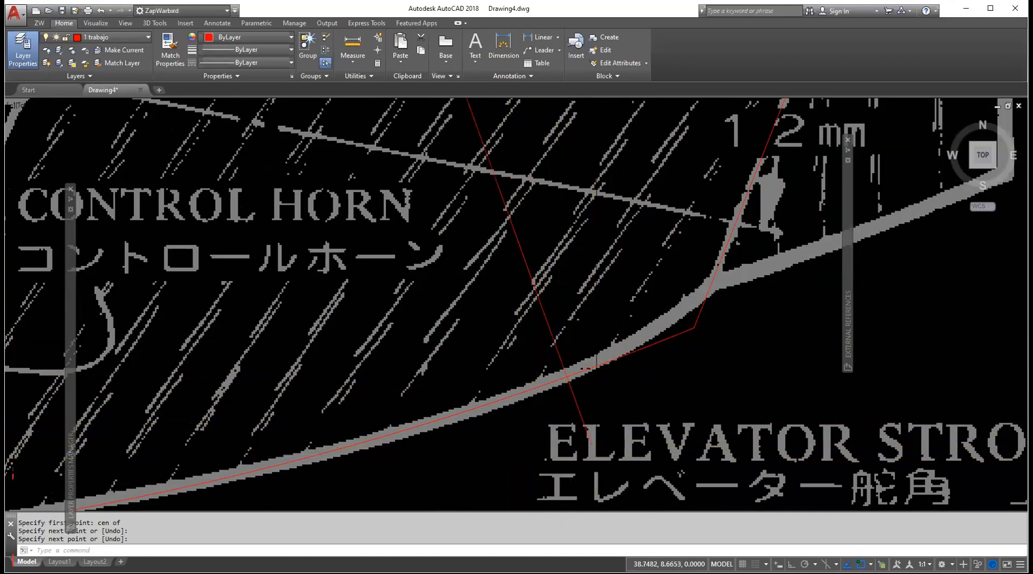
scroll(592, 438, down, 1)
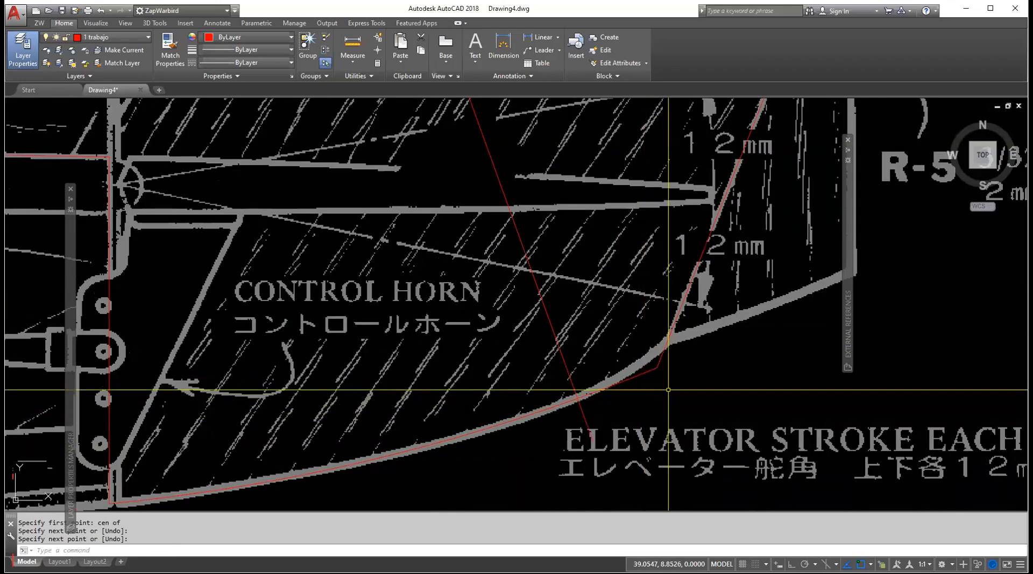
scroll(649, 402, down, 1)
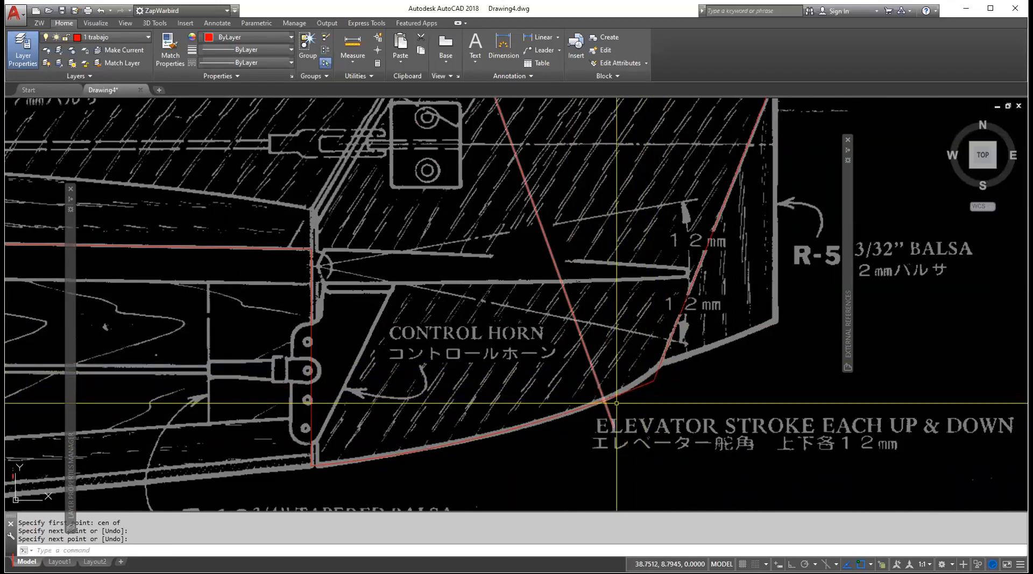
scroll(623, 401, up, 2)
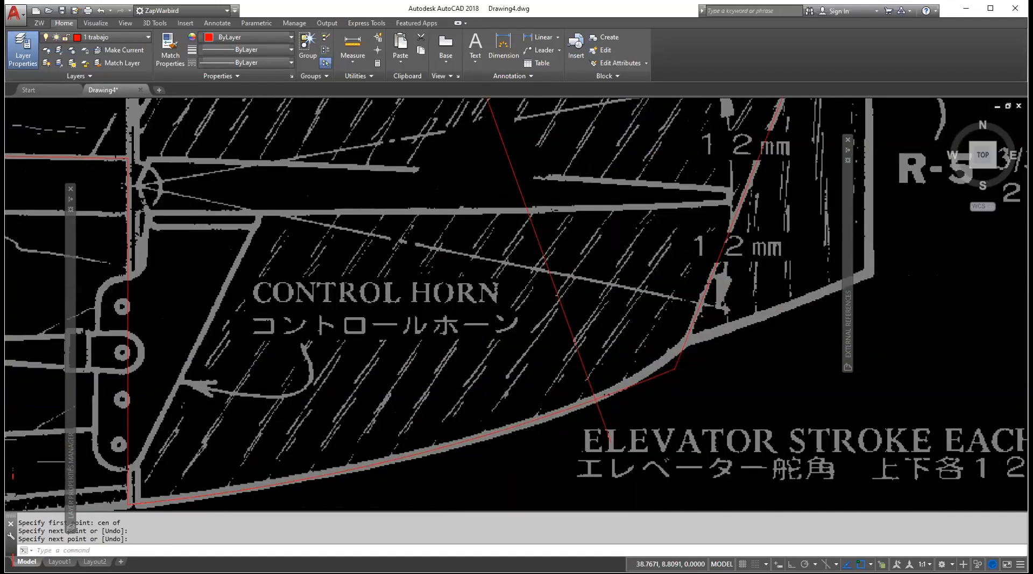
scroll(622, 403, up, 2)
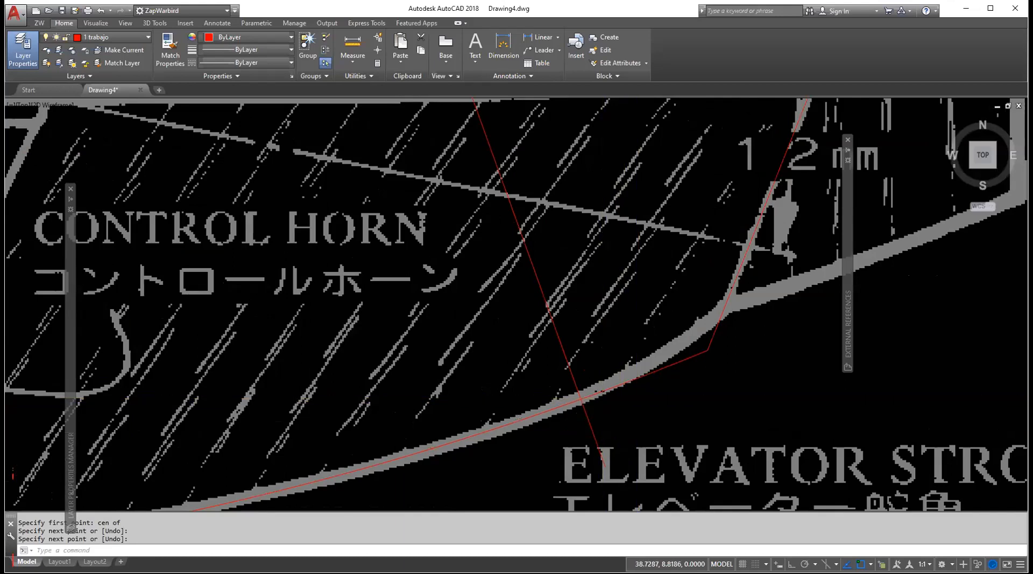
scroll(594, 394, down, 2)
scroll(603, 396, down, 2)
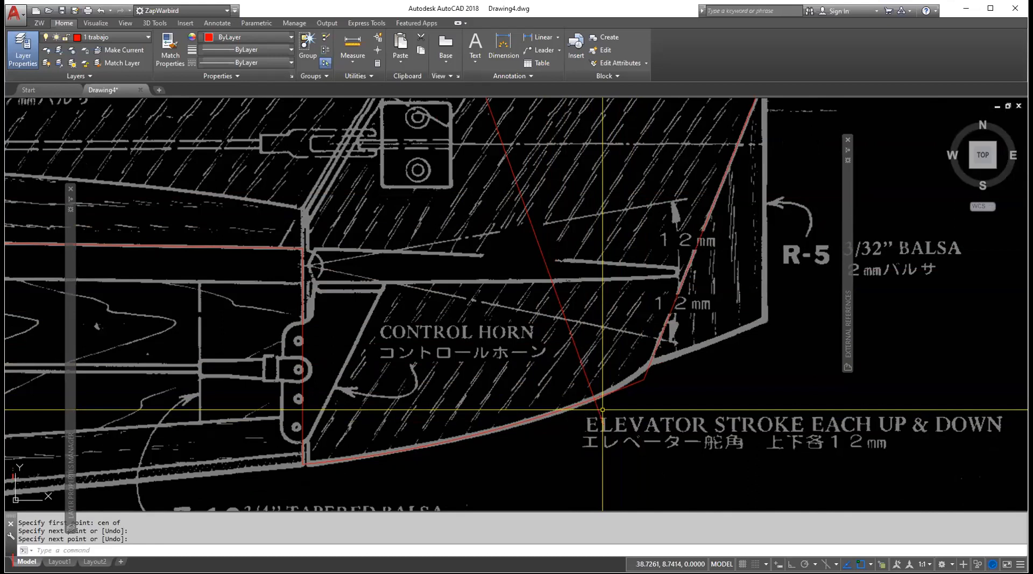
key(Return)
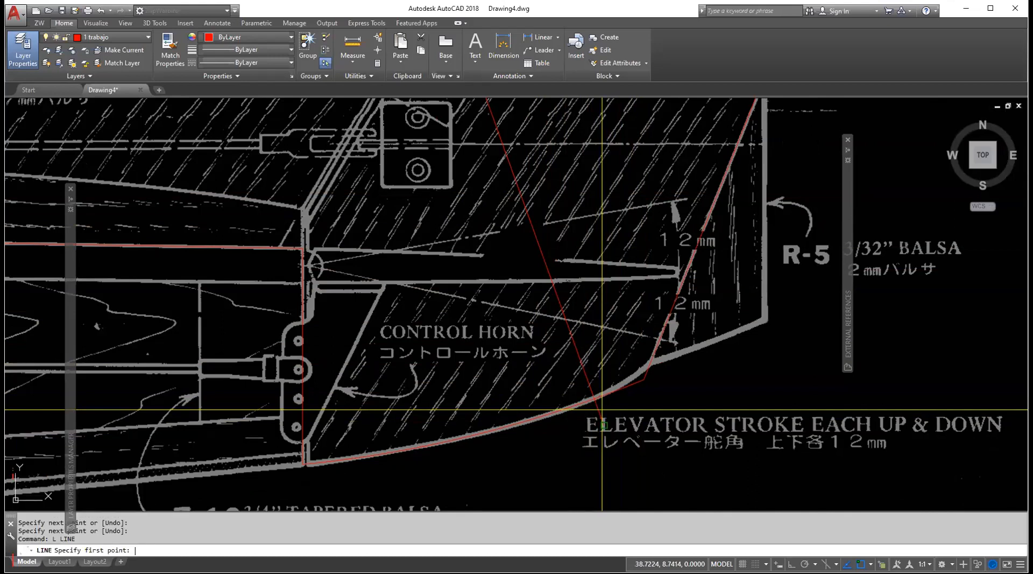
scroll(592, 397, up, 4)
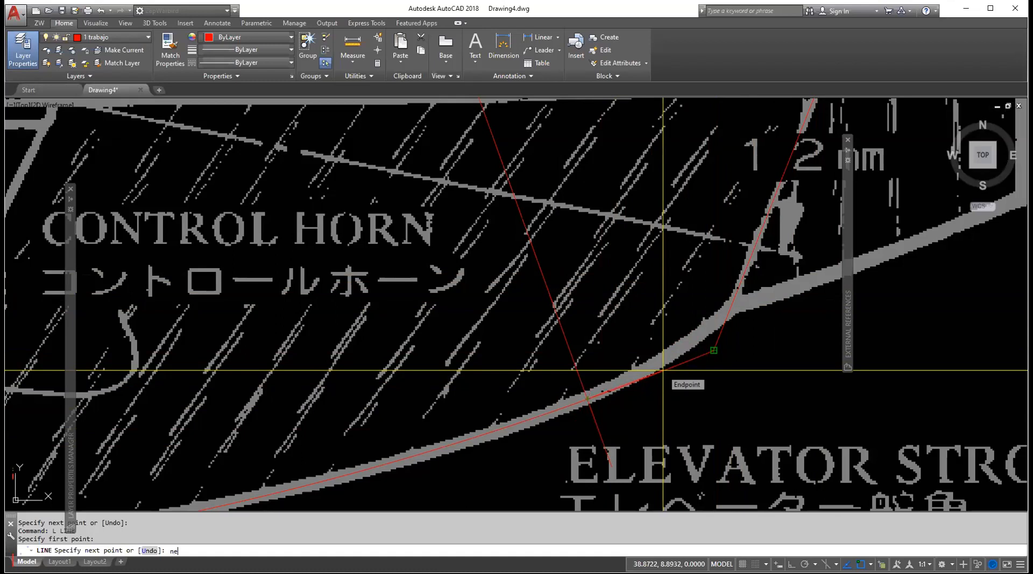
key(Escape)
key(Escape)
key(Escape)
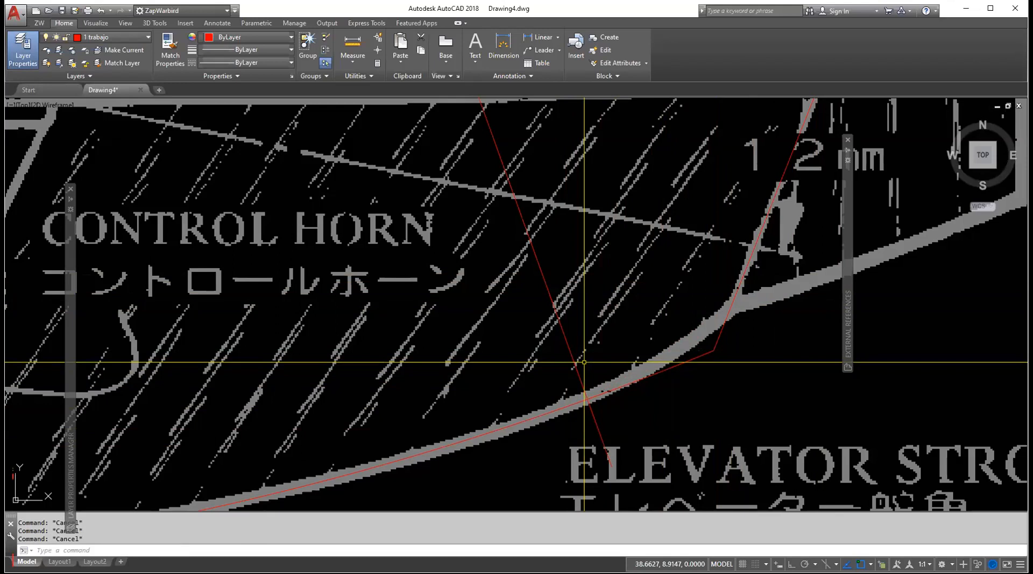
Turn off the running Intersection object snap in the drafting settings.
text(ddosnap)
key(Return)
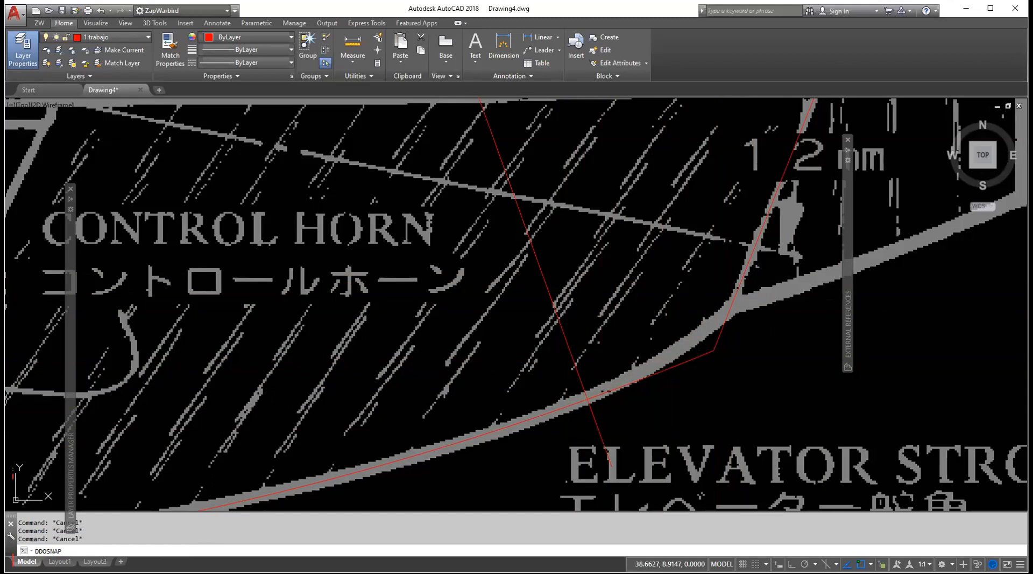
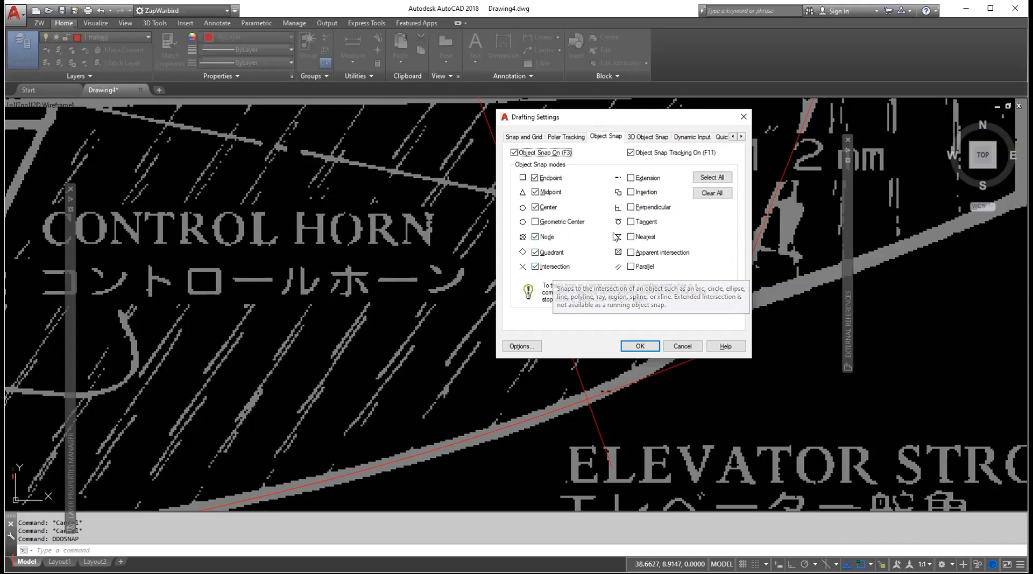
click(536, 267)
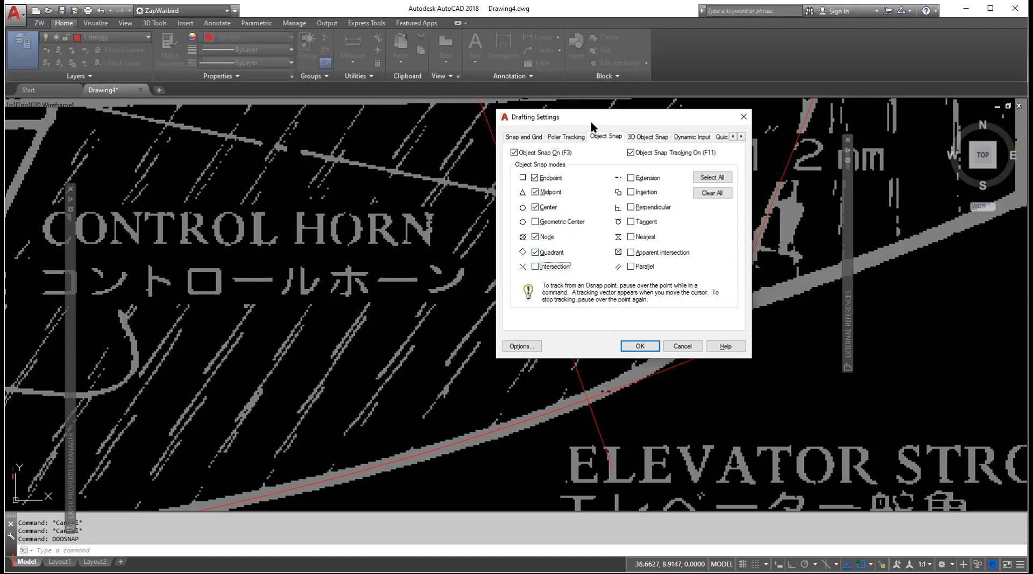
drag(592, 124, 383, 142)
key(Return)
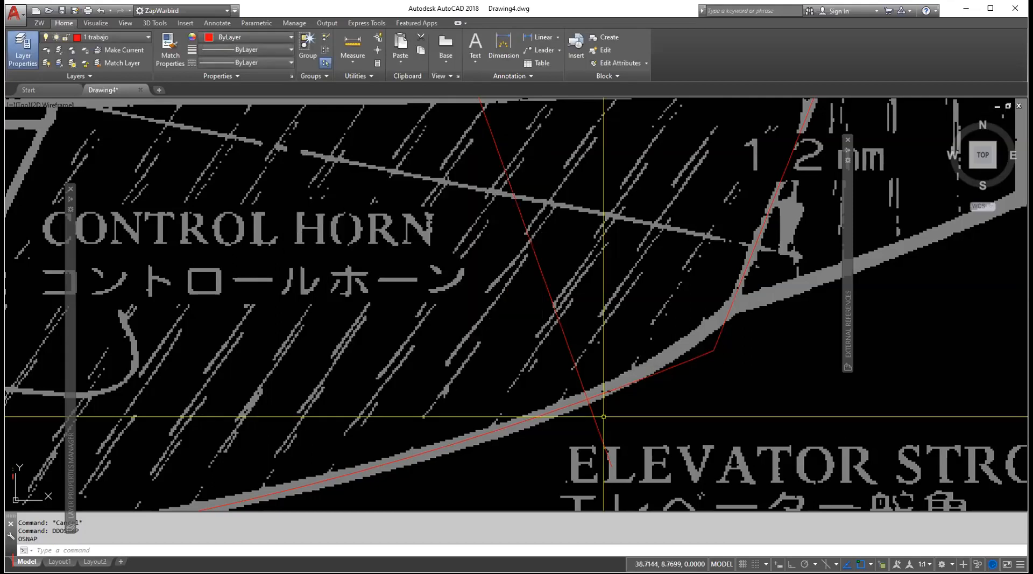
text(L)
key(Return)
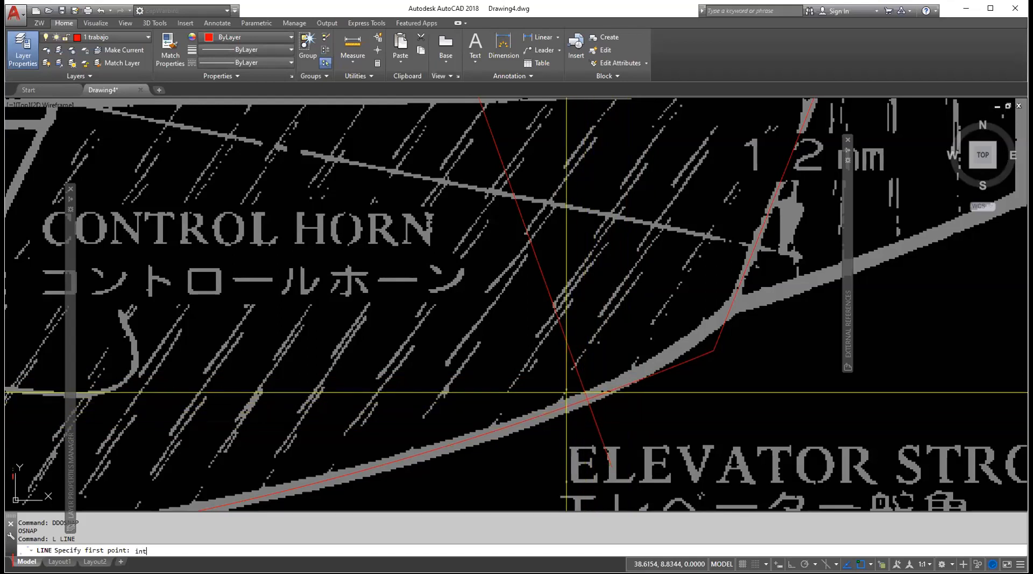
key(Return)
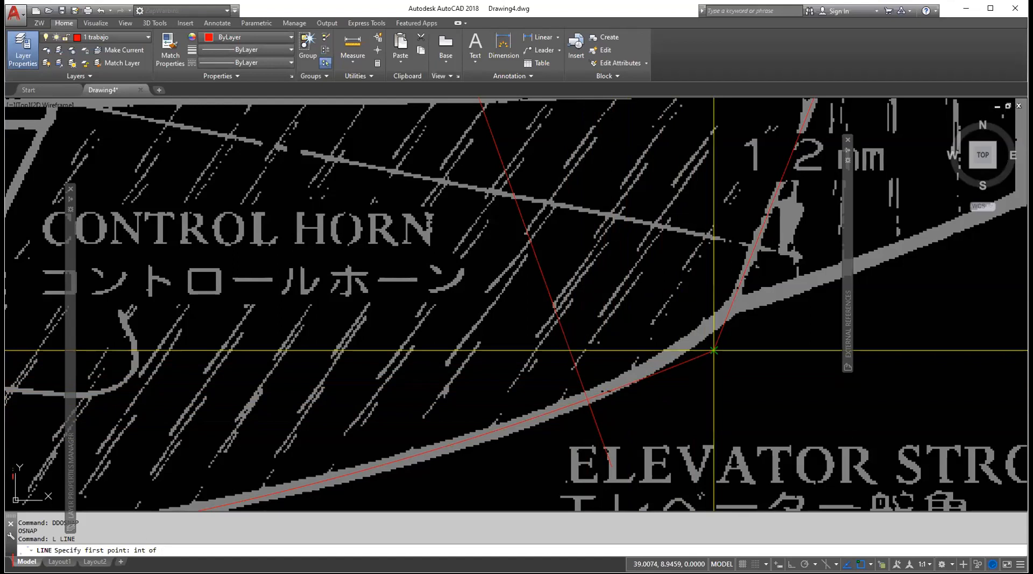
key(Escape)
key(Escape)
Open the object snap settings.
text(DDOSna)
key(Return)
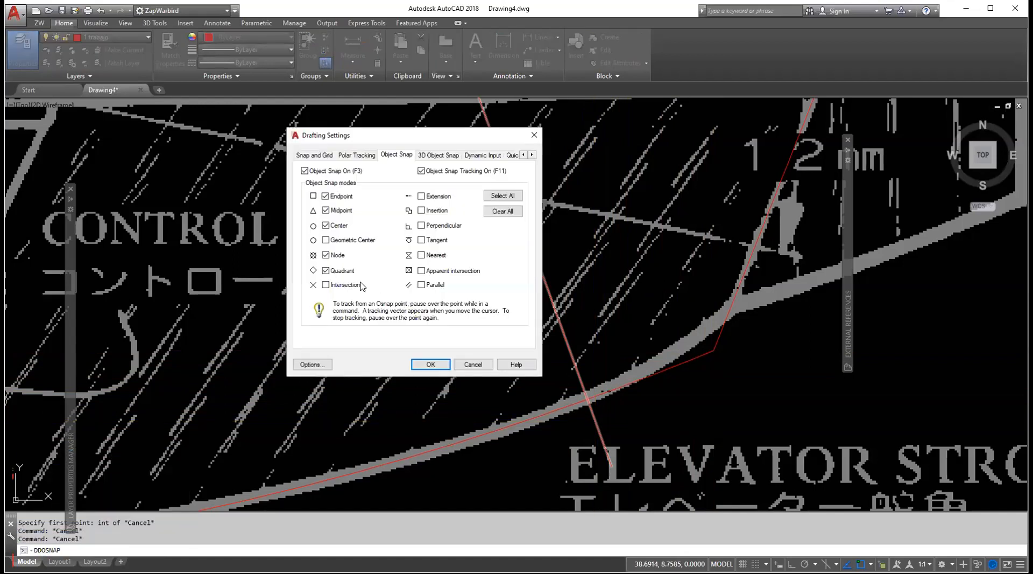